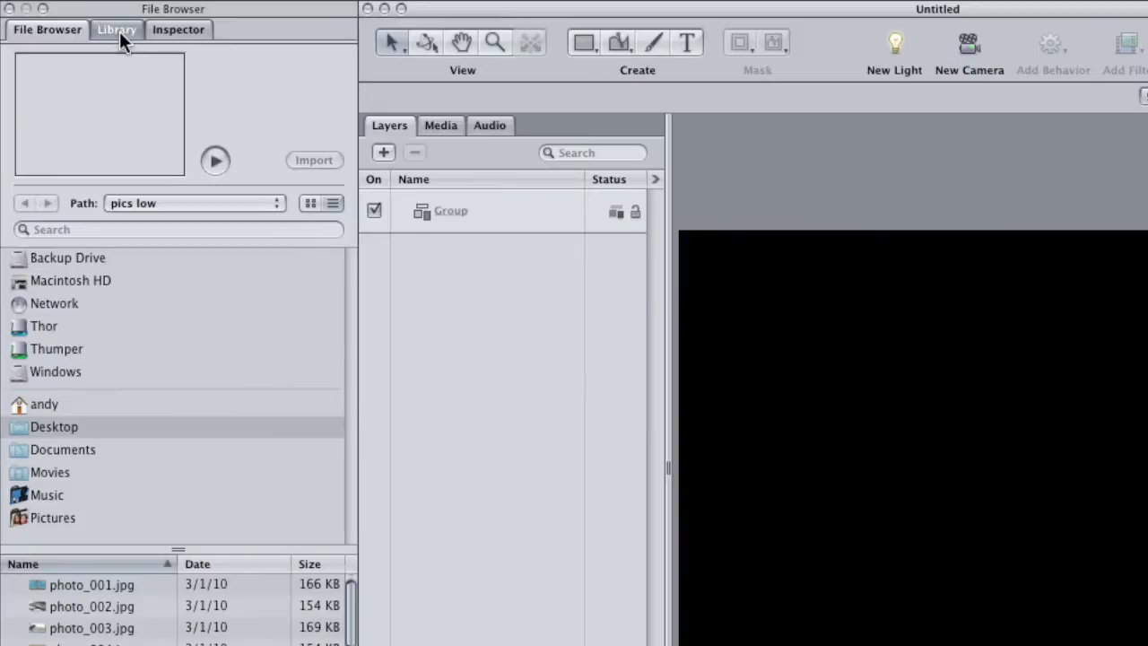
Show the Library's Filters > Distortion category and enlarge the Name item list
left_click(119, 32)
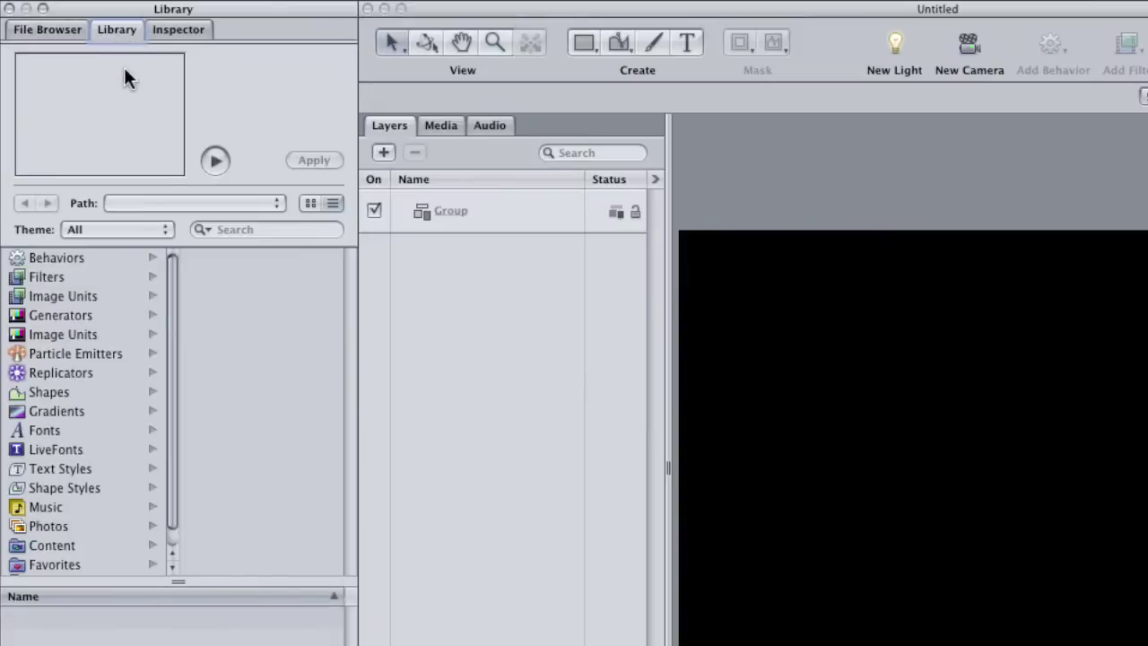
key("super+2")
left_click_drag(174, 575, 174, 553)
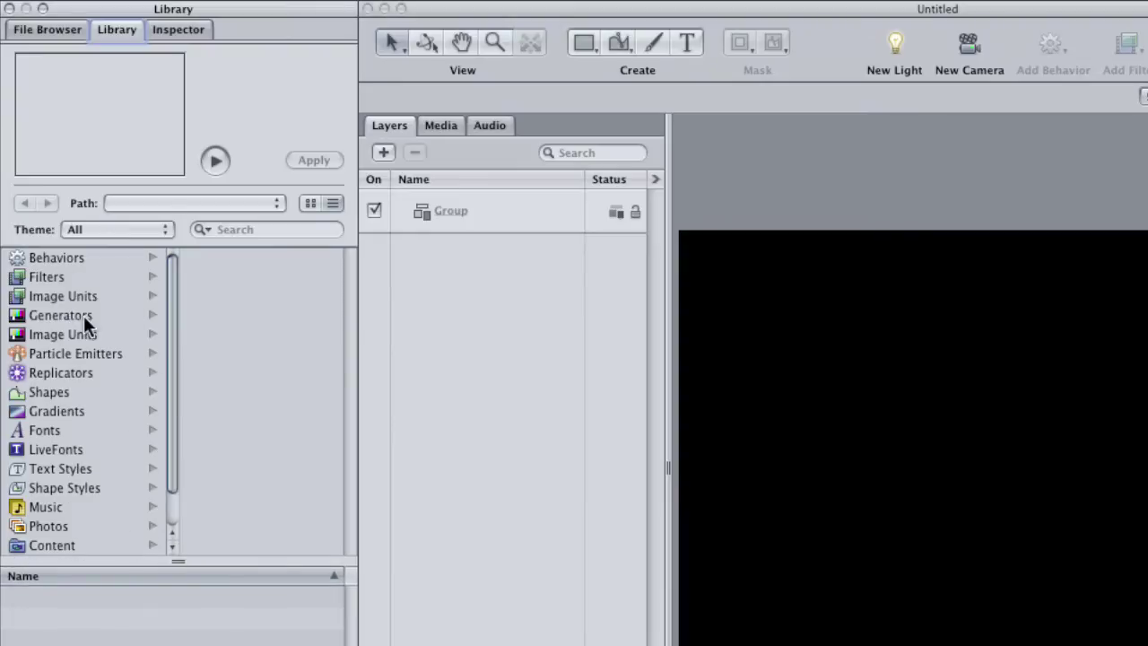
left_click(64, 275)
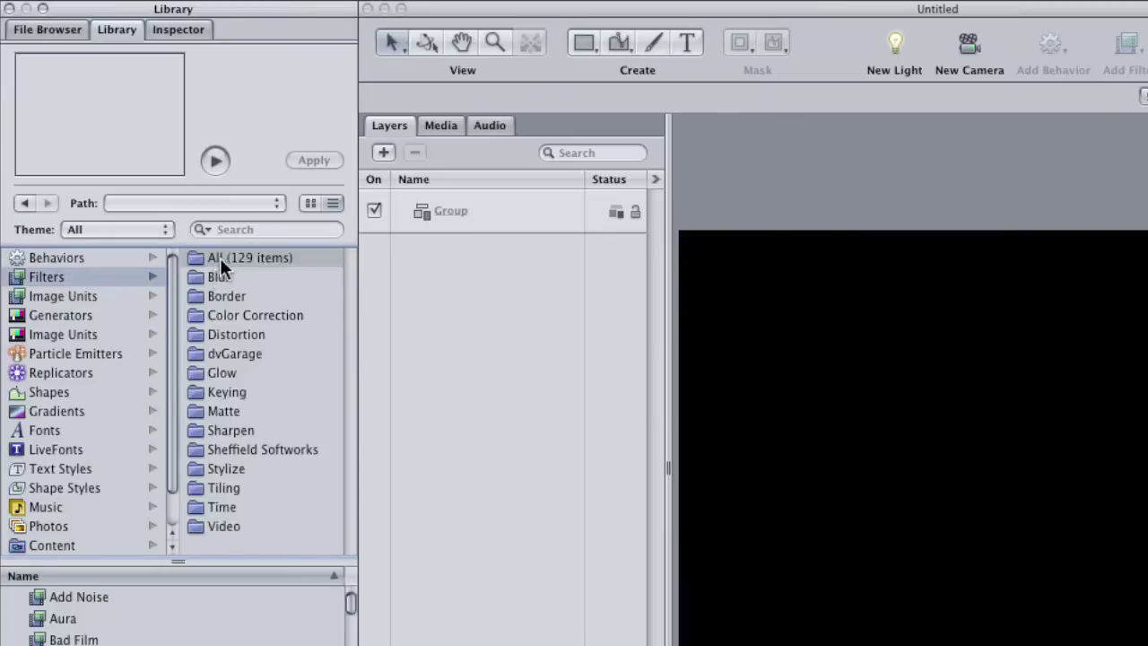
left_click(195, 333)
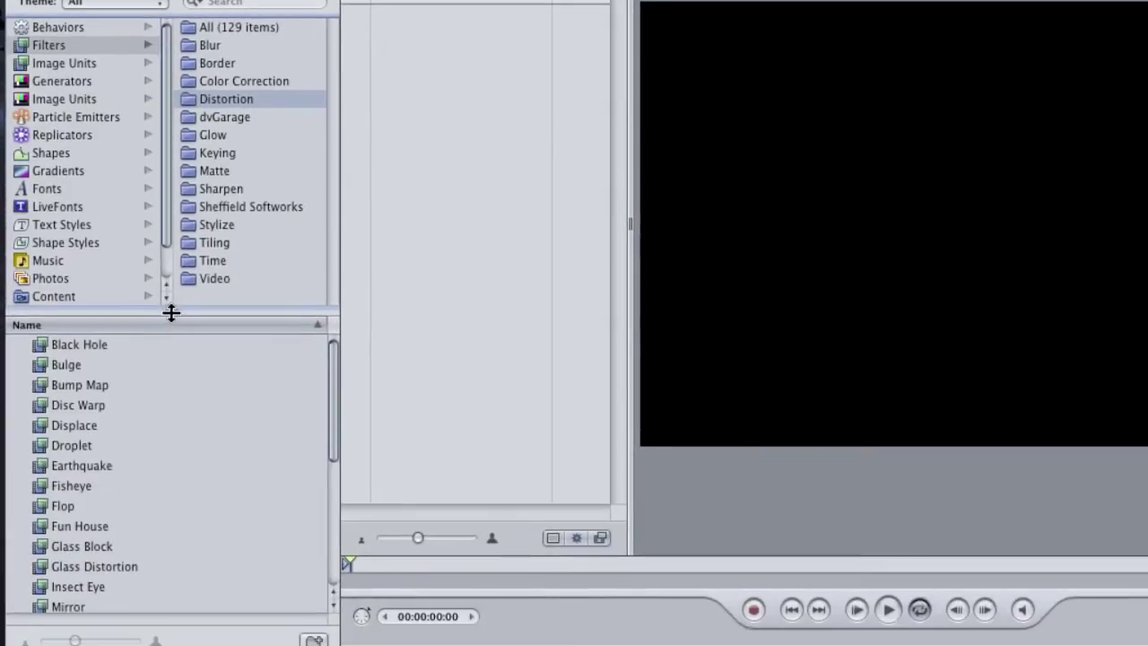
left_click_drag(171, 312, 173, 283)
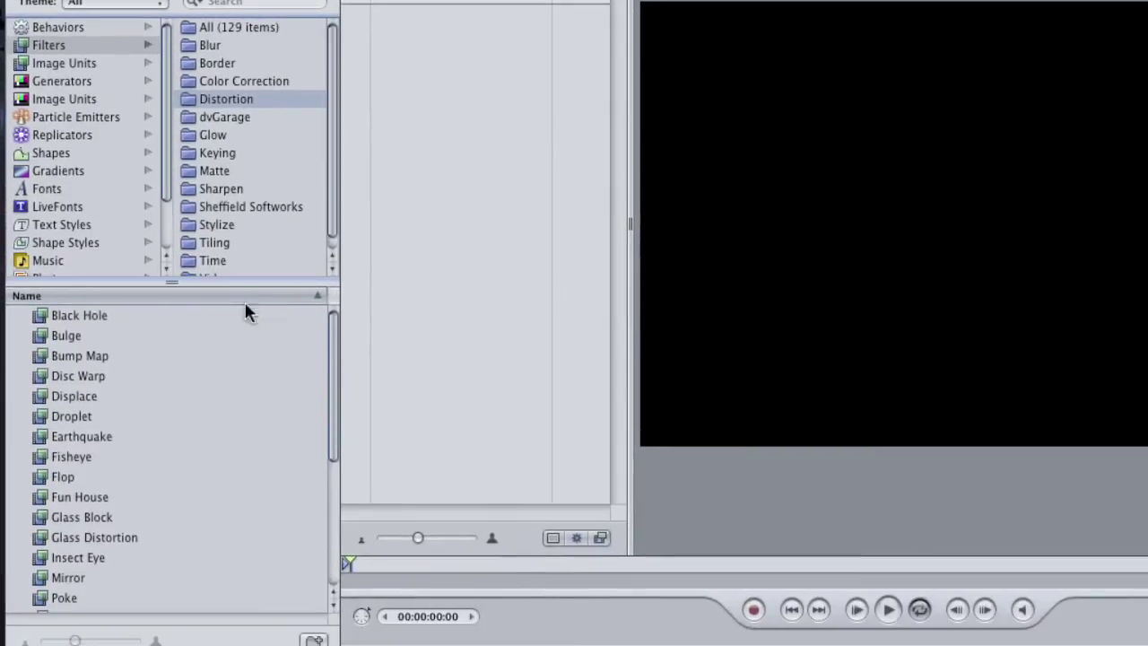
left_click_drag(330, 403, 330, 373)
Add the Membrane generator to the group, preview its animation, then undo it
left_click(50, 79)
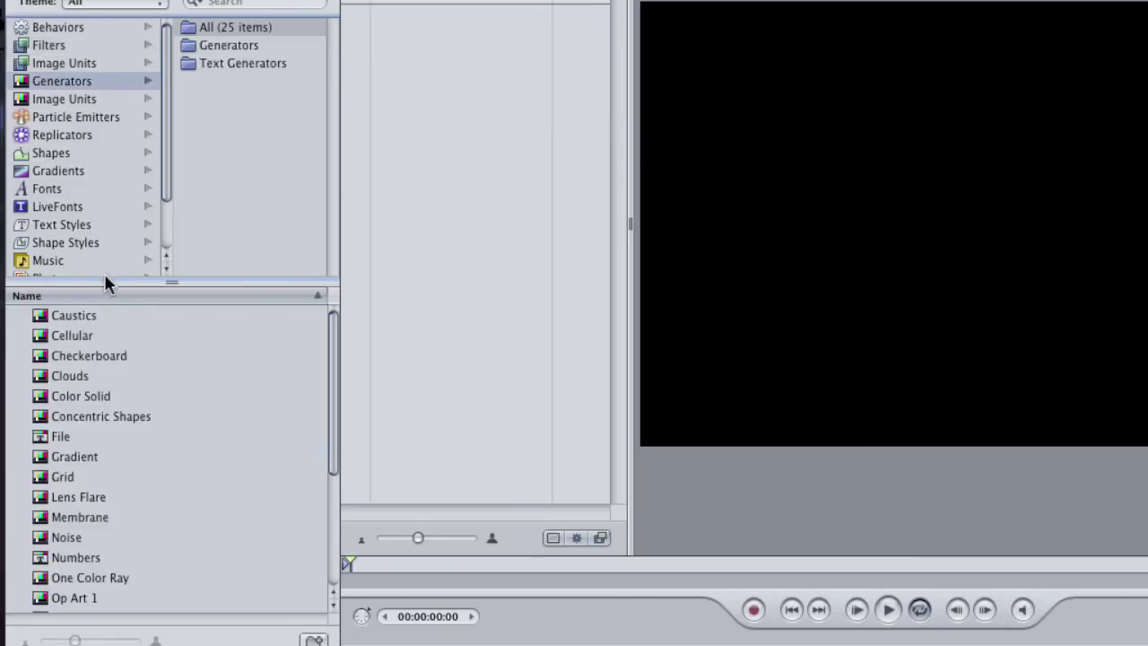
scroll(320, 346, "down", 3)
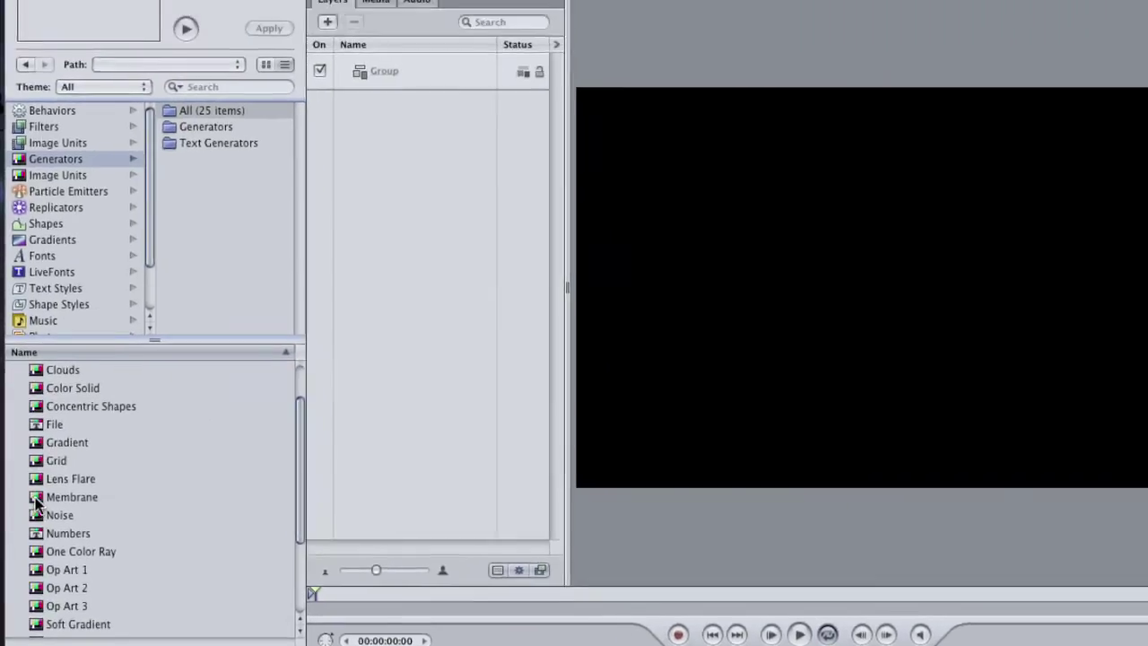
left_click_drag(36, 499, 383, 72)
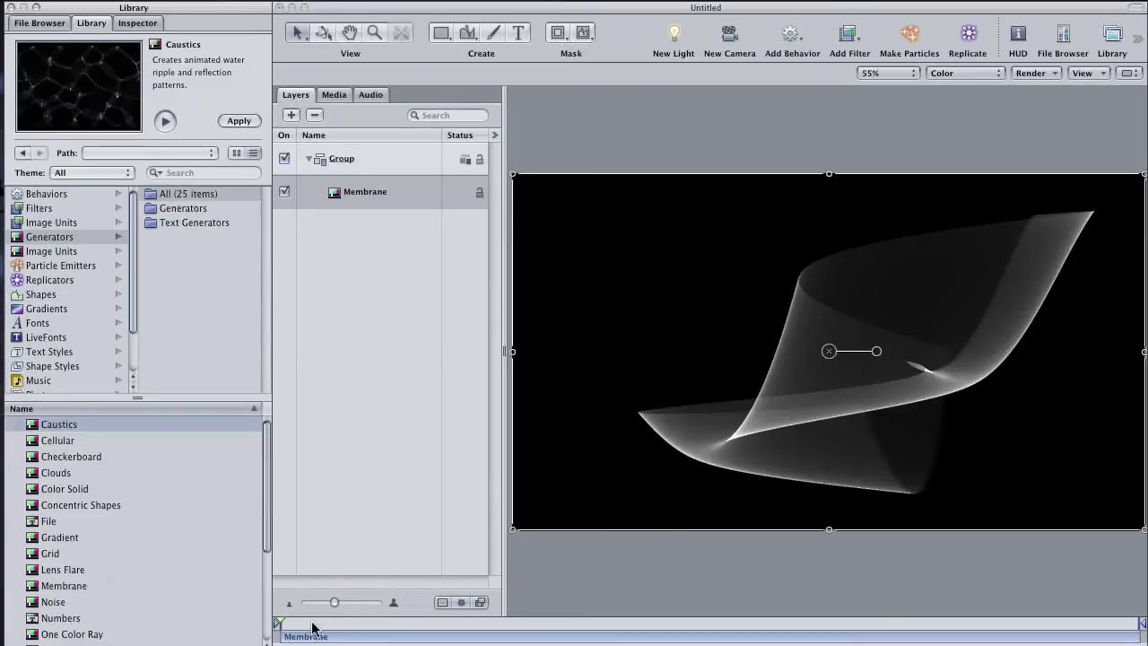
key("space")
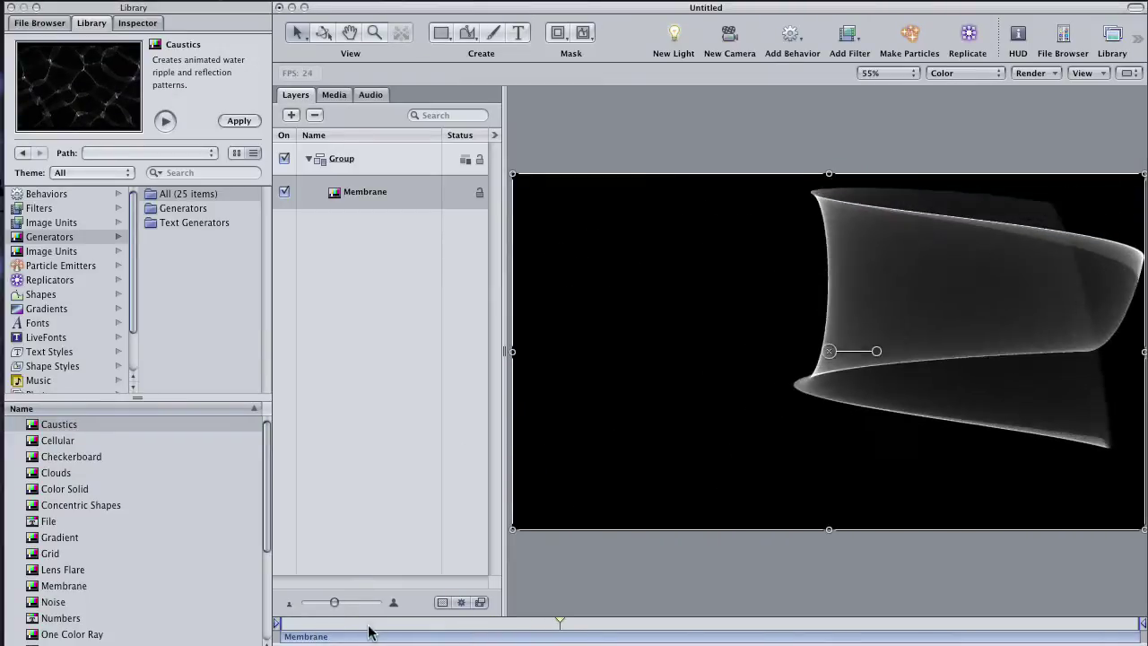
key("space")
key("ctrl+z")
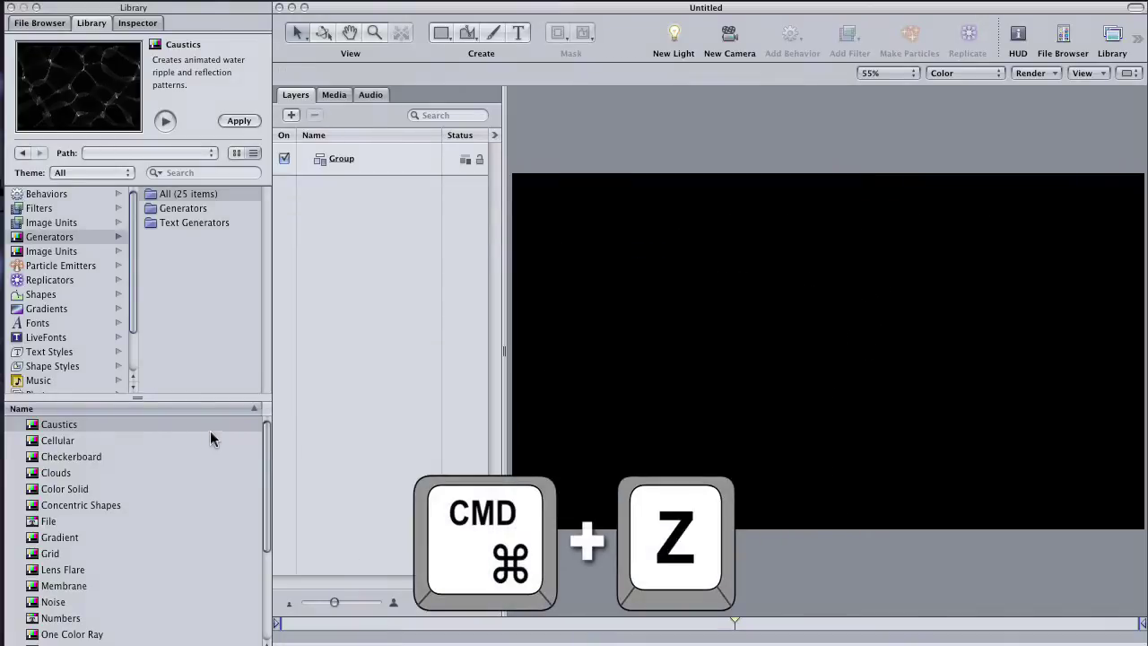
Add the Soft Gradient generator to the group, inspect it, then undo it
left_click_drag(267, 487, 271, 569)
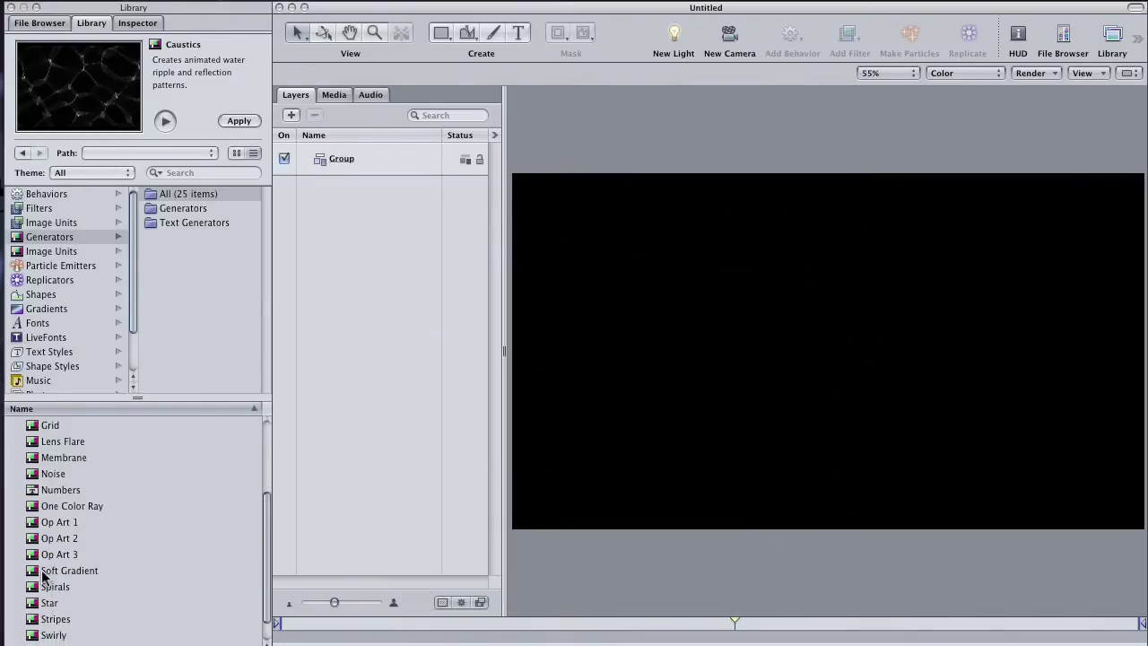
left_click_drag(45, 571, 331, 162)
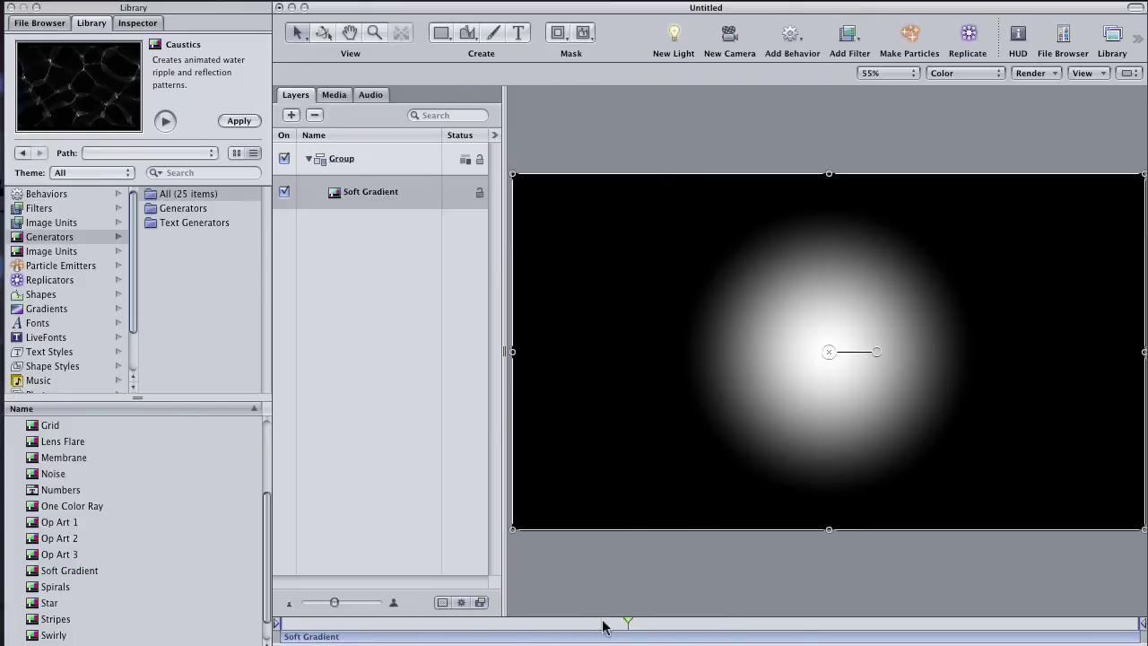
left_click_drag(404, 622, 303, 623)
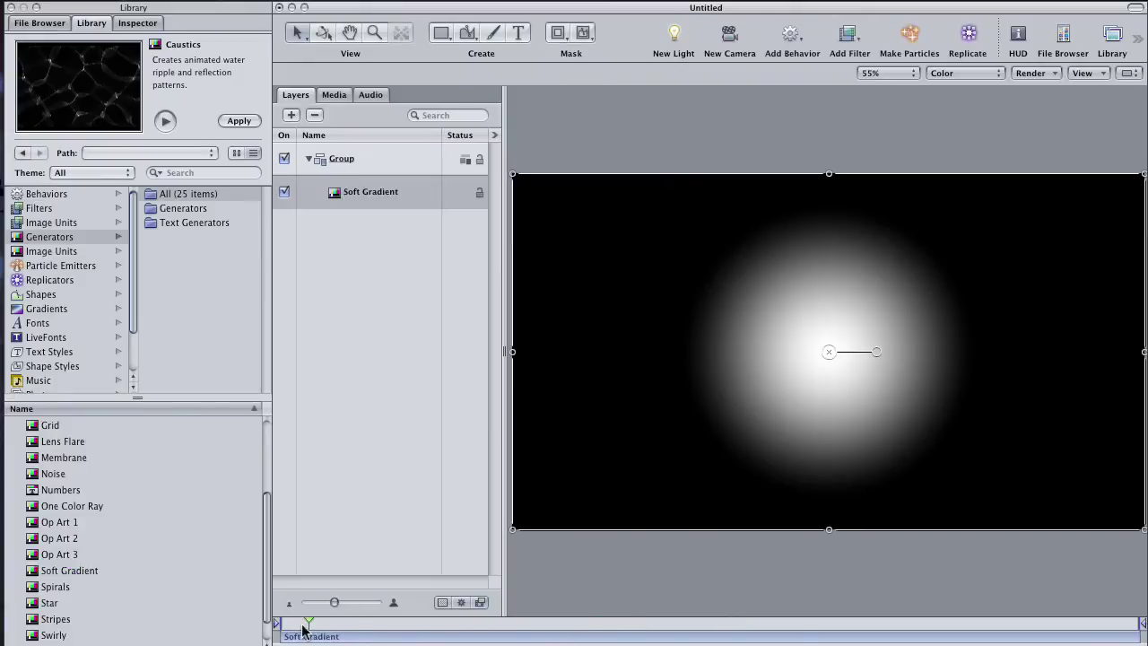
left_click(396, 352)
left_click(368, 196)
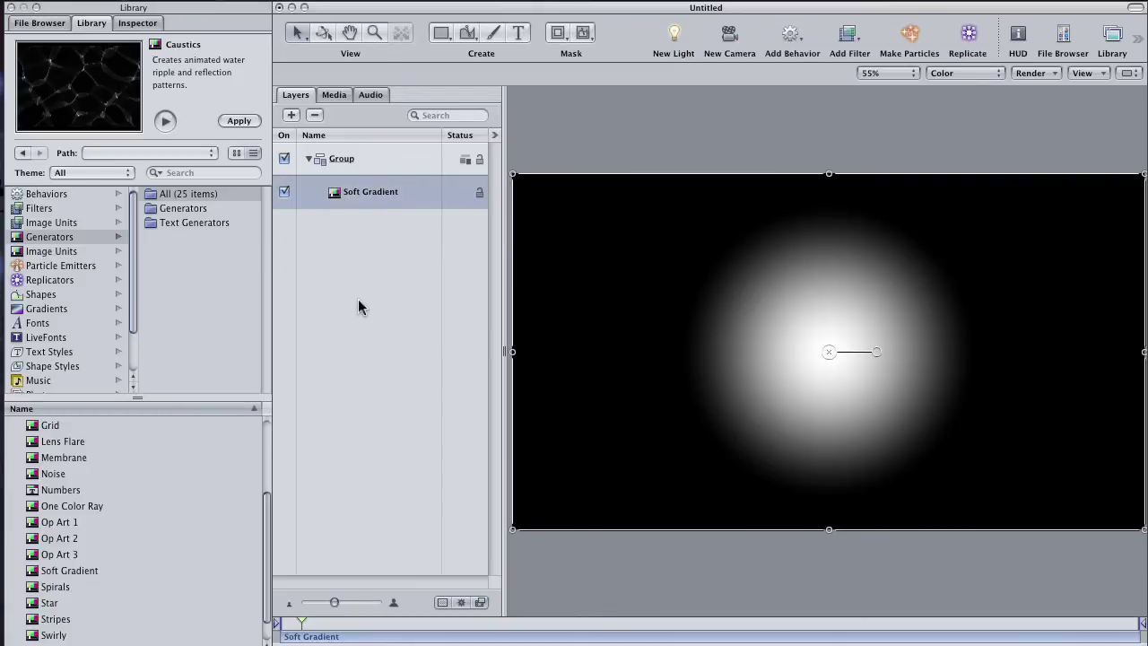
key("super+z")
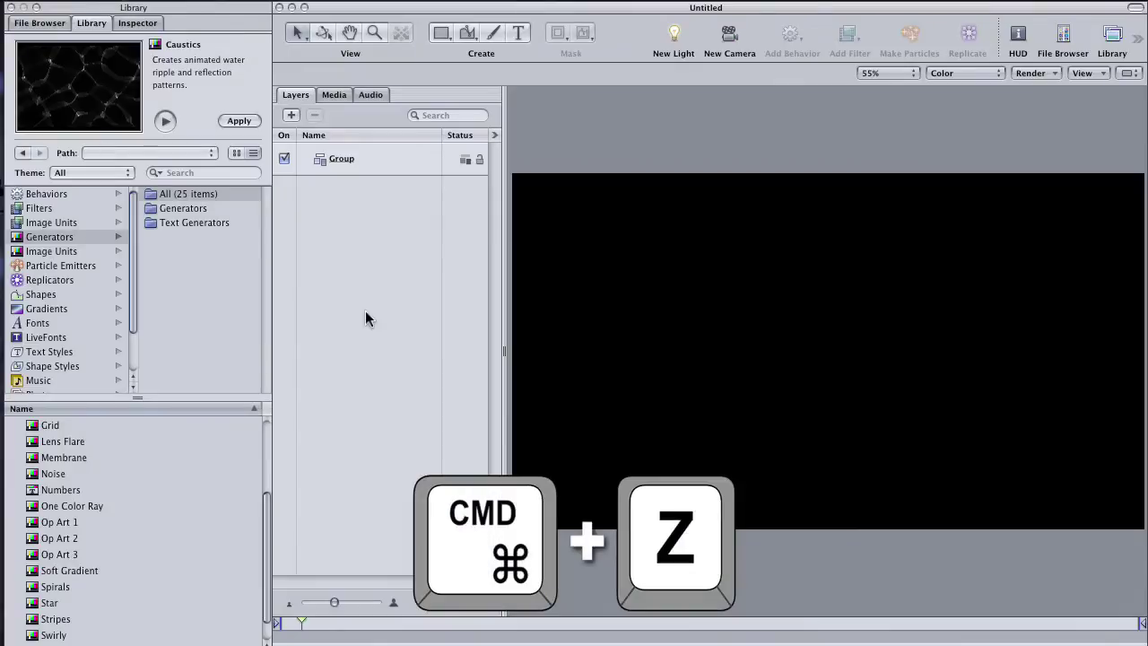
left_click_drag(266, 502, 260, 424)
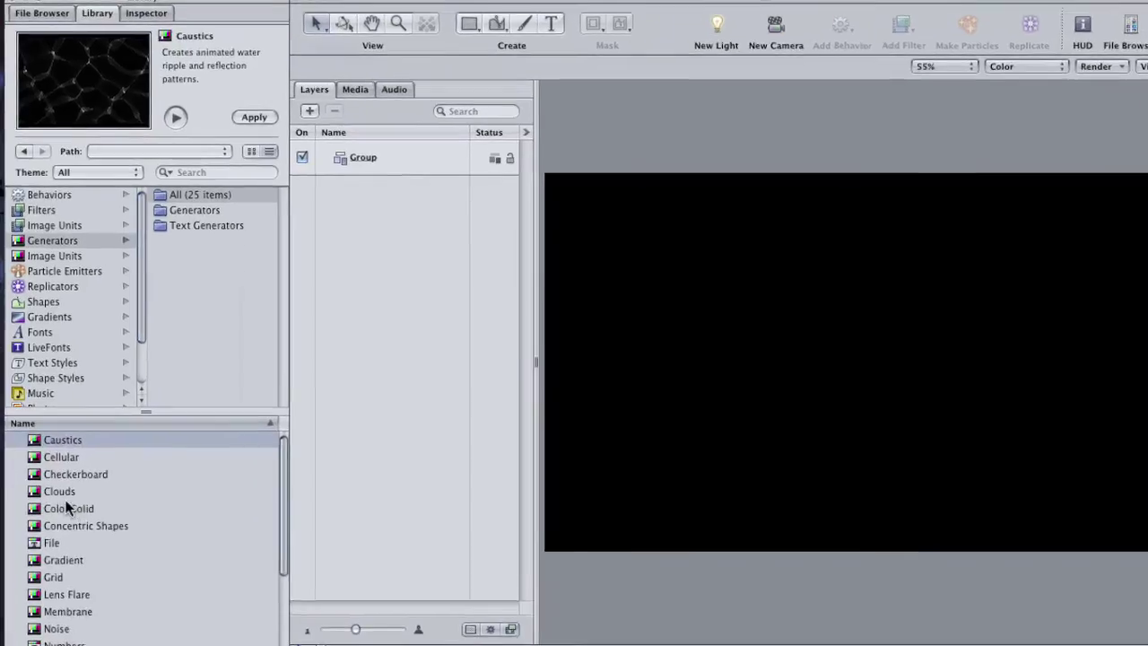
Preview Clouds and Lens Flare, then add the Grid generator to the Group
left_click(61, 492)
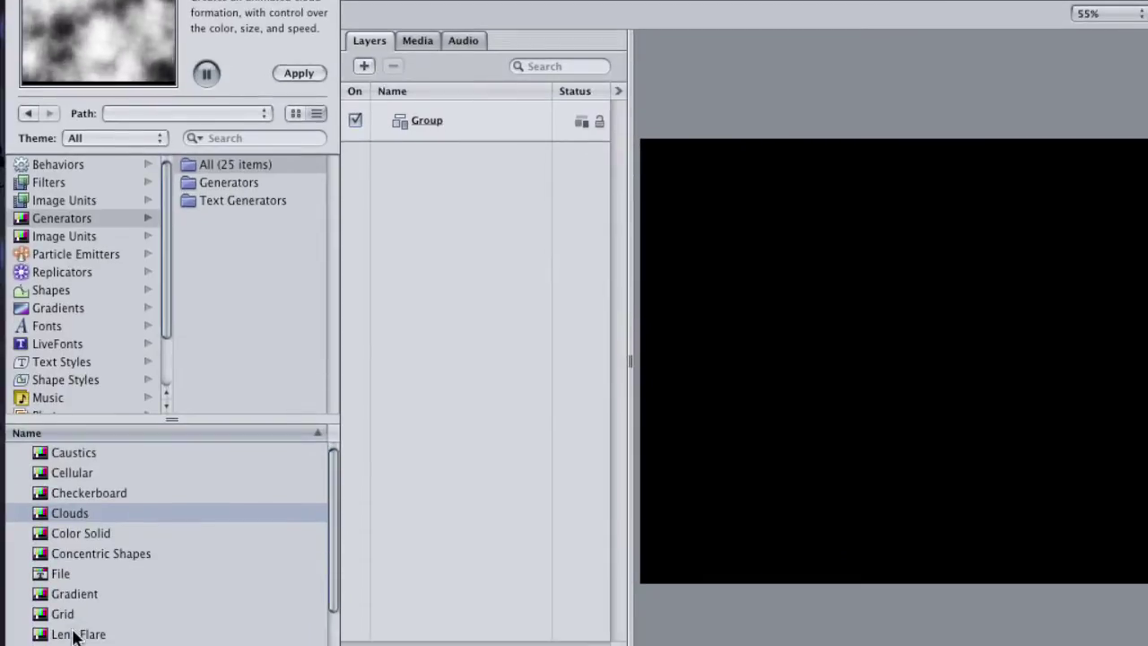
left_click(79, 633)
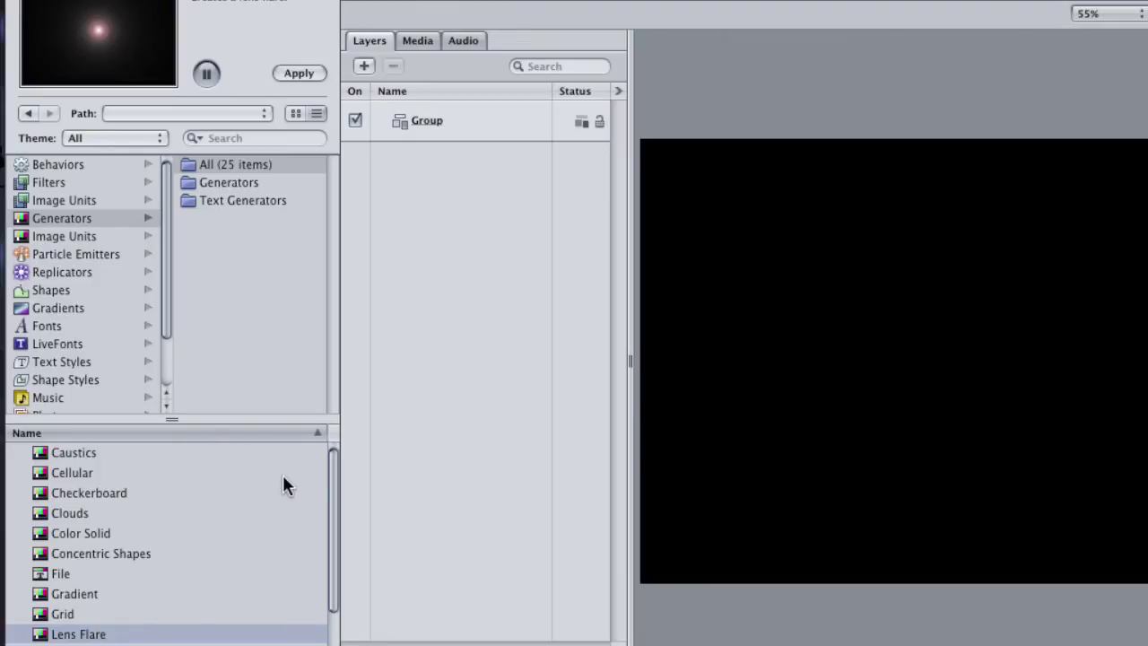
left_click_drag(46, 613, 431, 118)
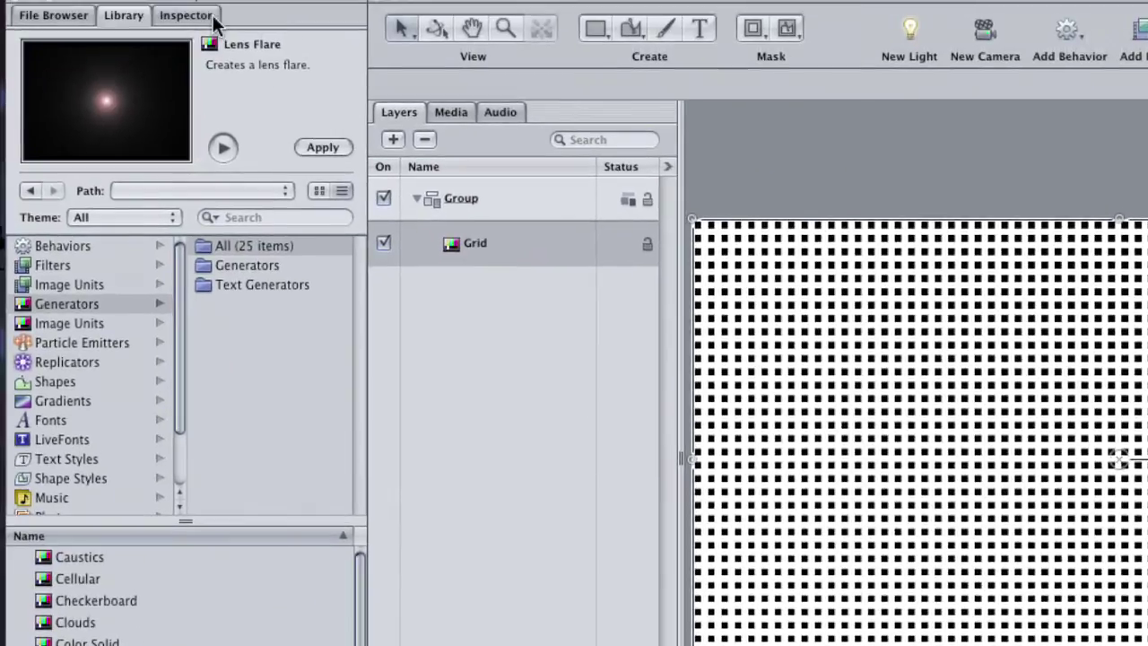
Give the Grid generator 60 × 60 background cells and a Line Width of 45
left_click(200, 18)
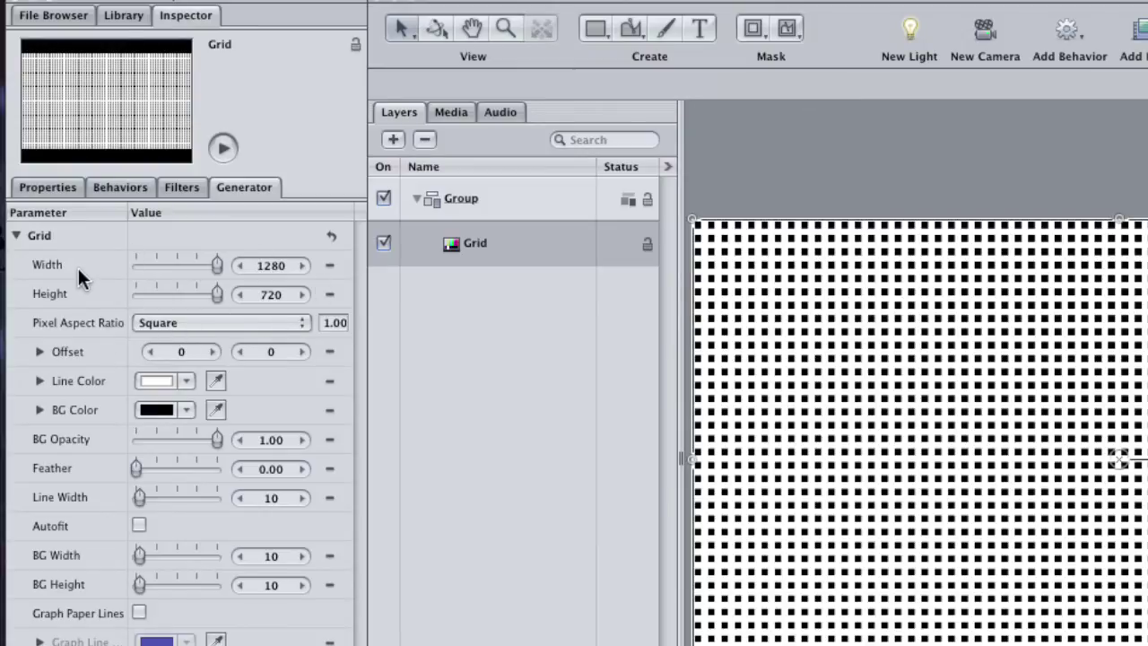
left_click_drag(214, 261, 231, 263)
left_click_drag(163, 352, 233, 351)
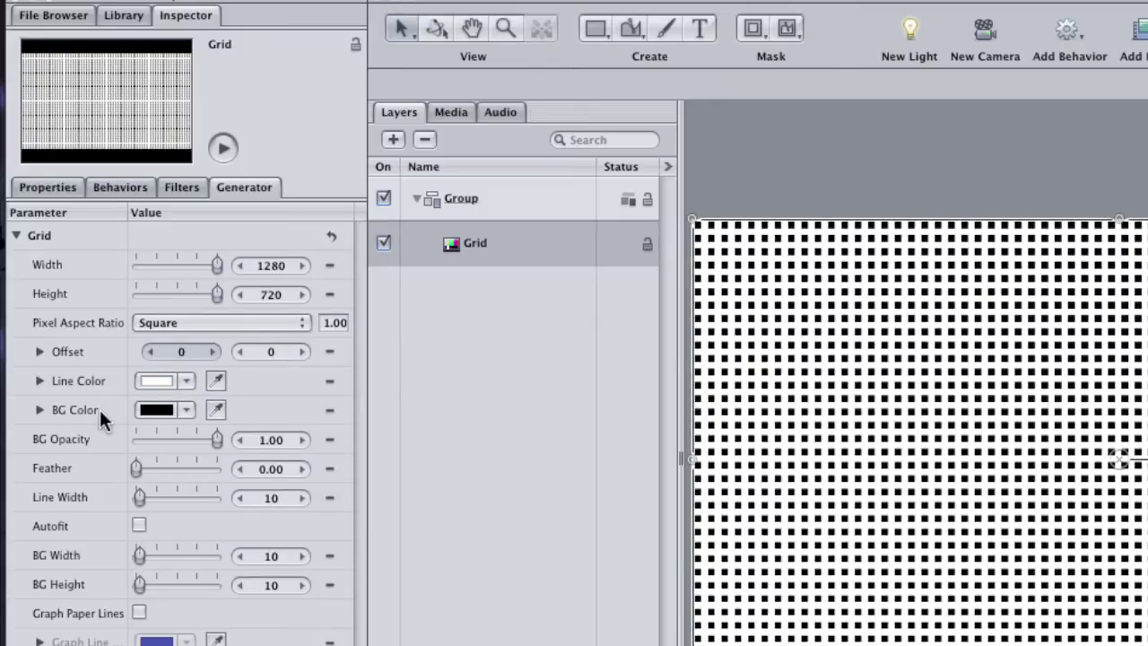
left_click(37, 411)
left_click(40, 409)
left_click_drag(140, 553, 161, 587)
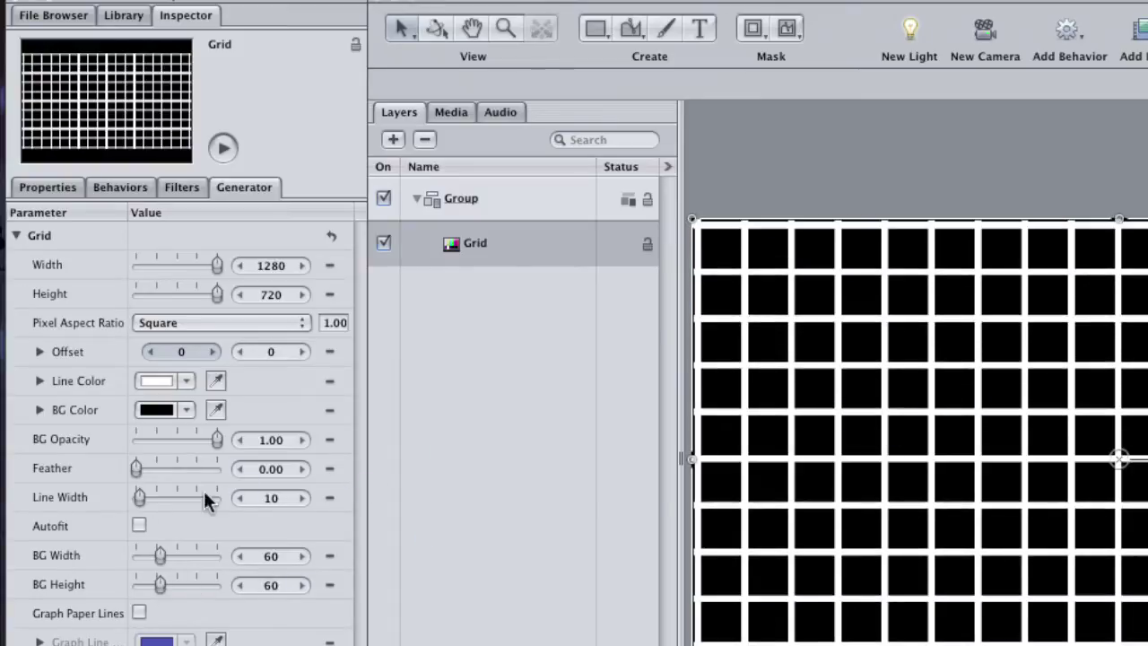
left_click_drag(141, 497, 155, 495)
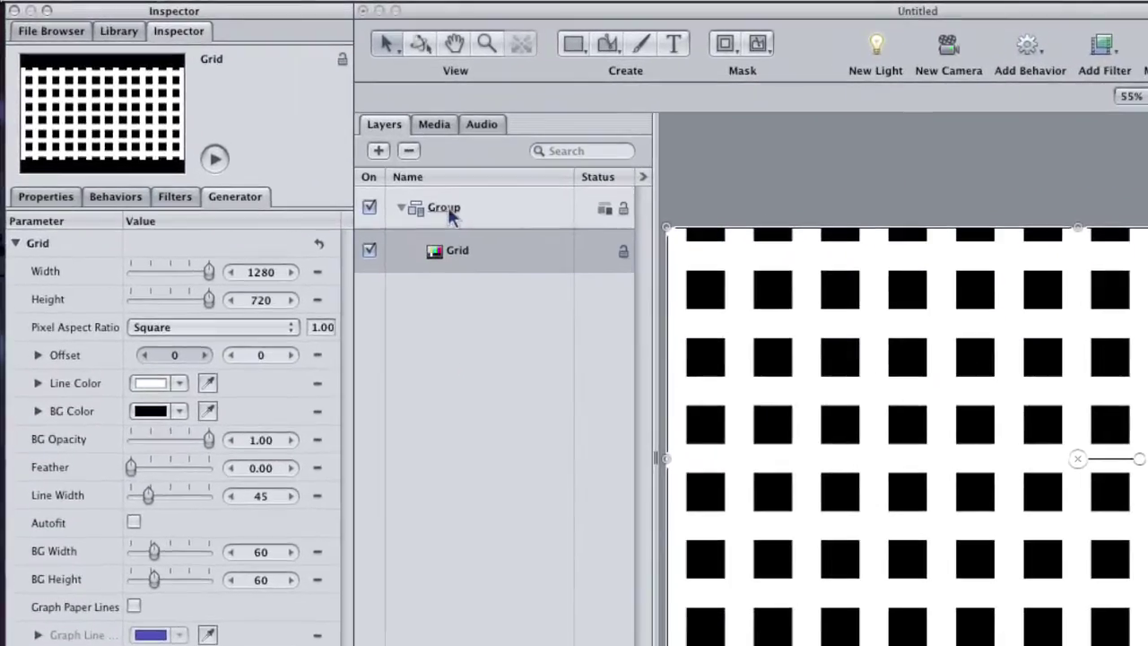
Rename the group holding the grid to 'textures'
left_click(344, 165)
type("textures")
key("Return")
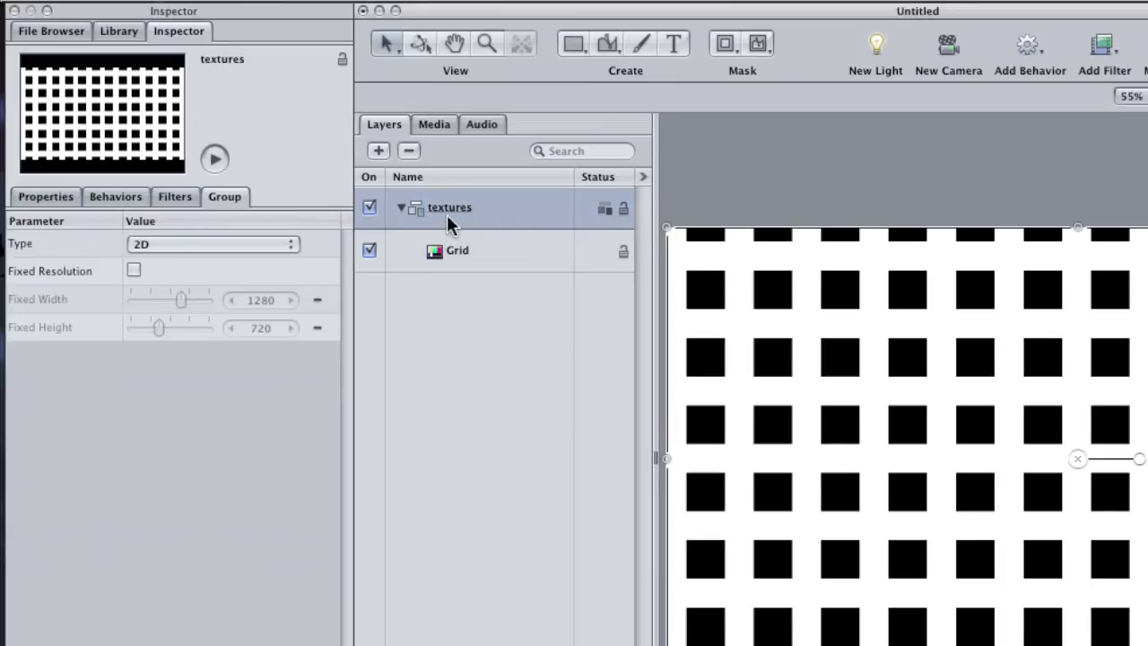
Add a new empty group above it named 'bkg'
left_click(380, 151)
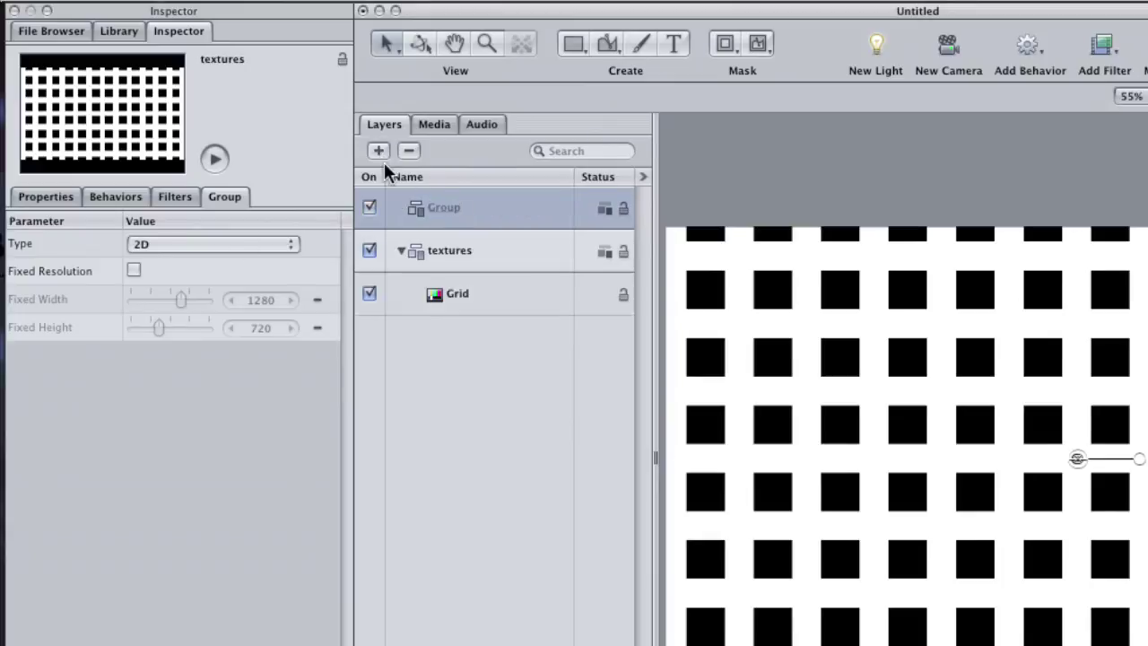
double_click(440, 210)
type("bkg")
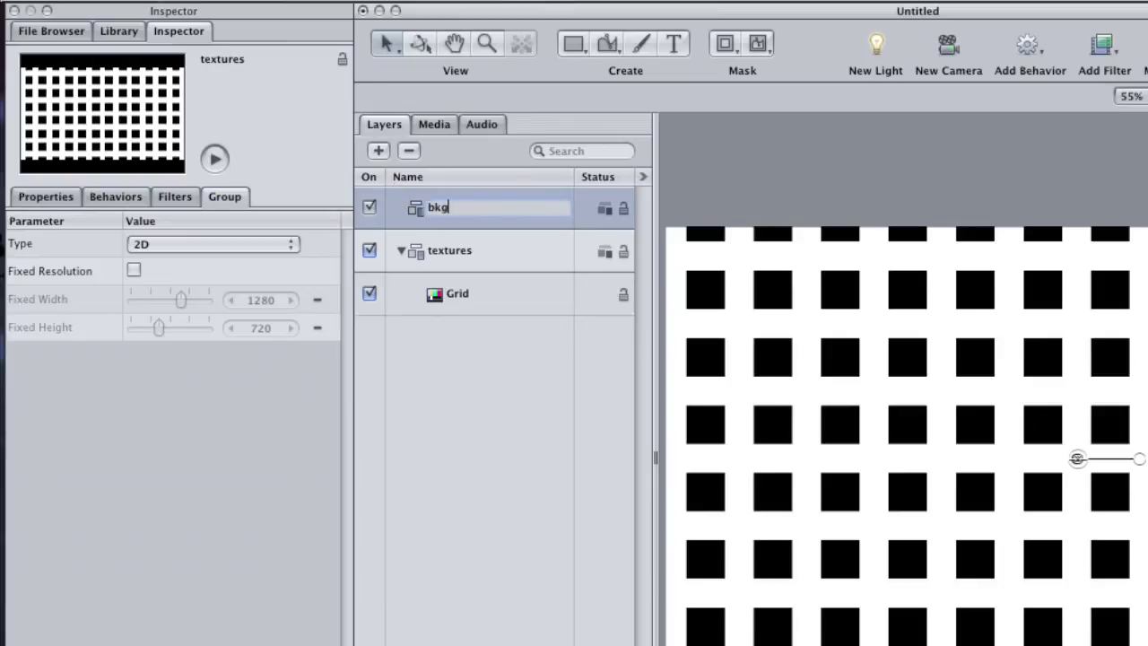
key("Return")
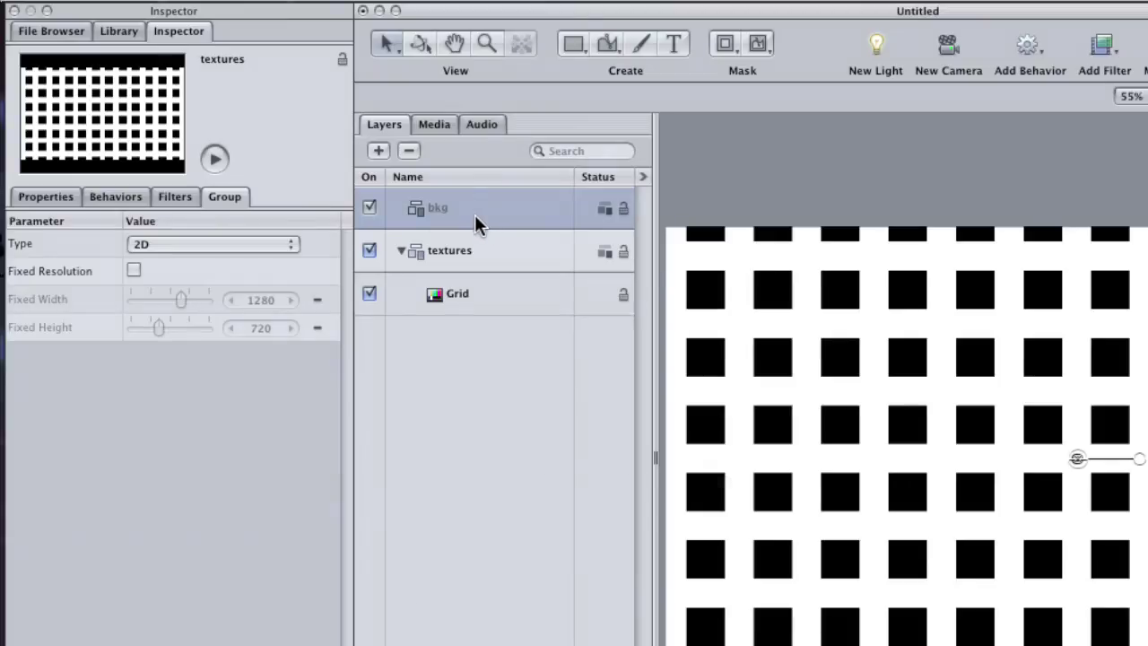
key("super+2")
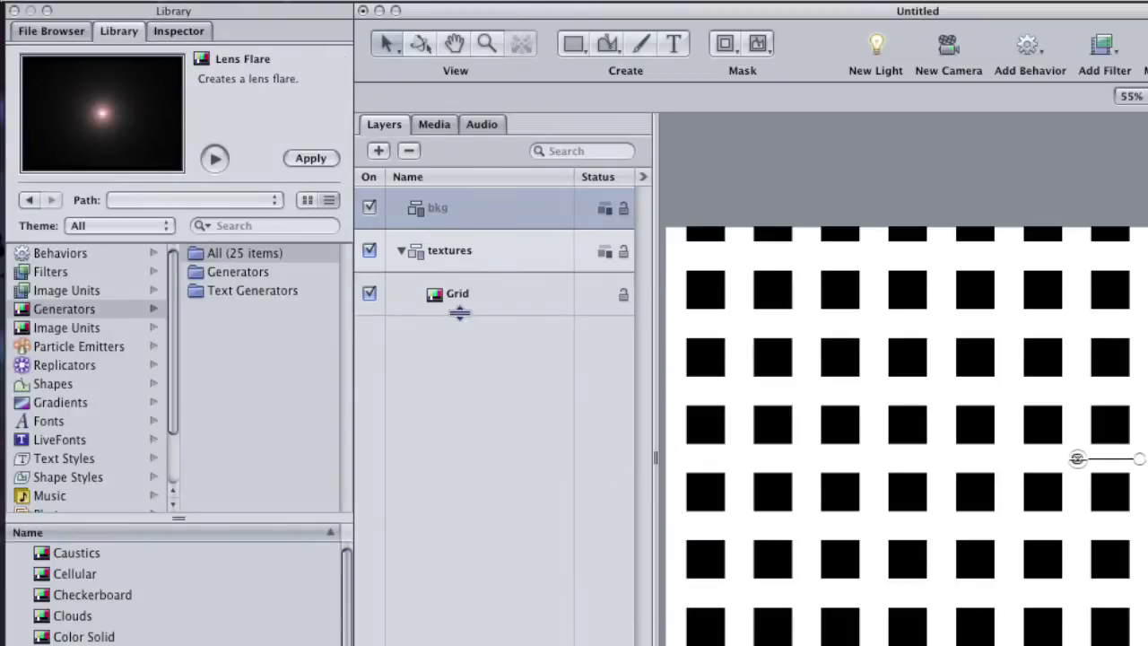
Browse Content > Backgrounds, previewing Blue Squares, Candy and Cone 01
scroll(173, 348, "down", 1)
left_click_drag(172, 347, 169, 404)
left_click(55, 466)
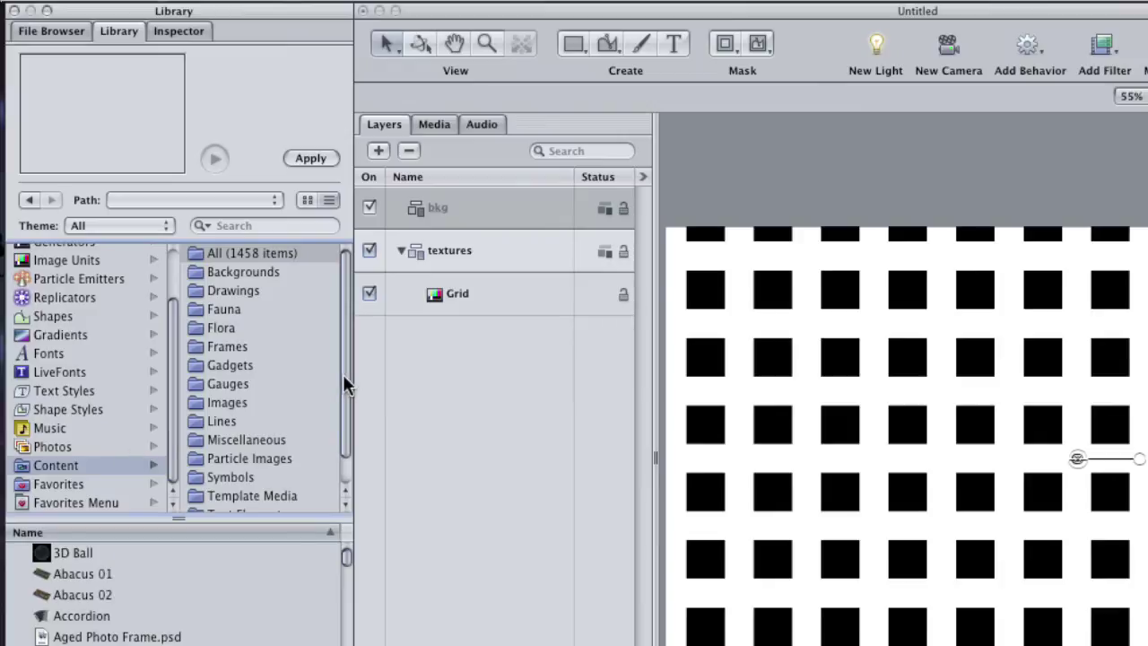
left_click_drag(344, 374, 352, 353)
left_click(242, 272)
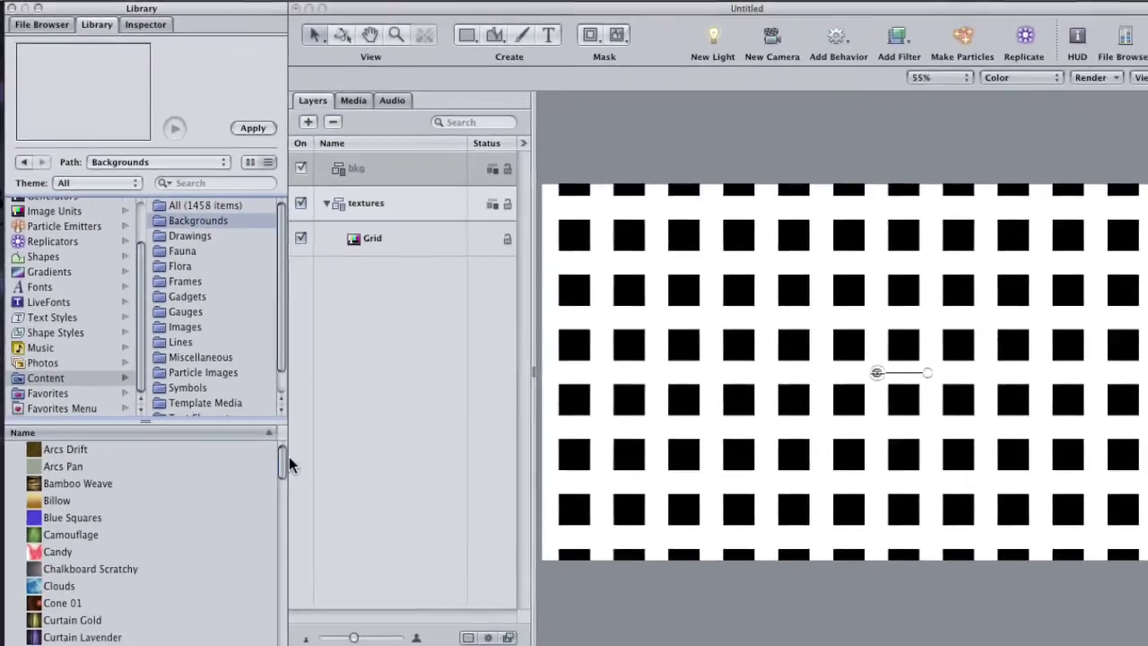
left_click_drag(351, 578, 348, 591)
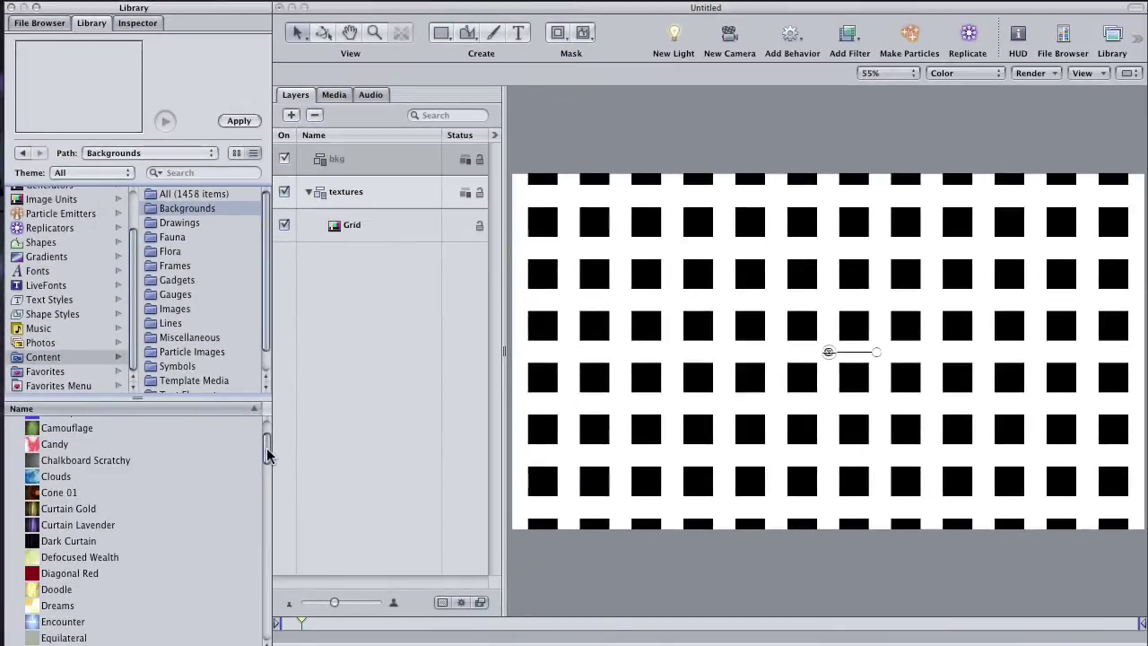
left_click_drag(270, 456, 269, 449)
left_click(37, 467)
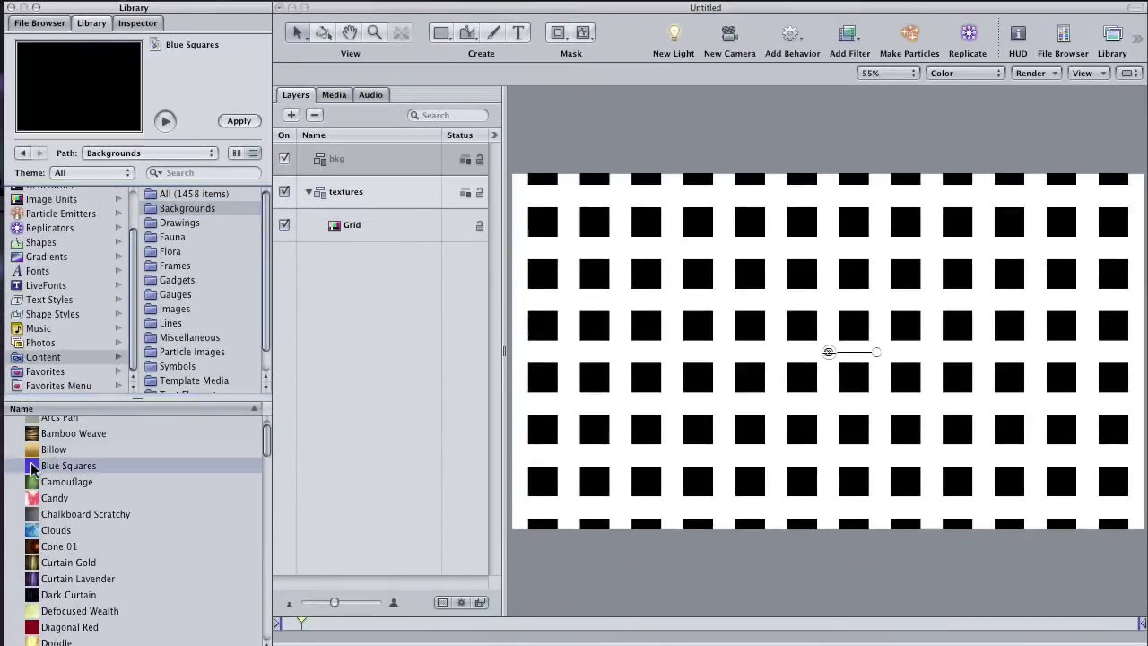
left_click(36, 502)
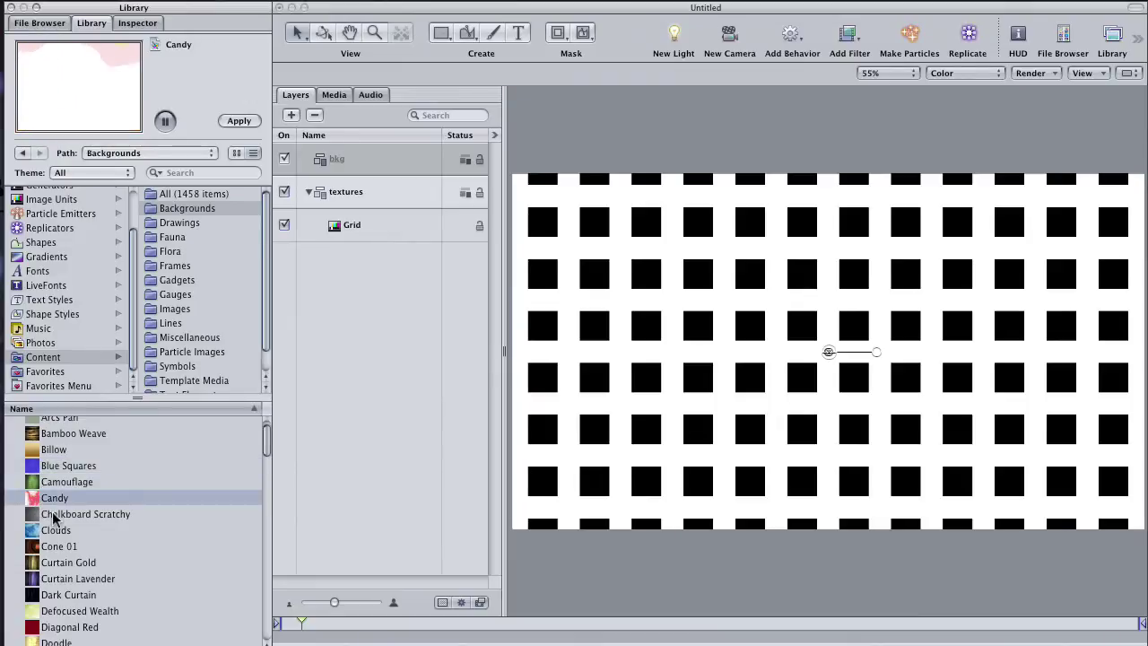
left_click(45, 547)
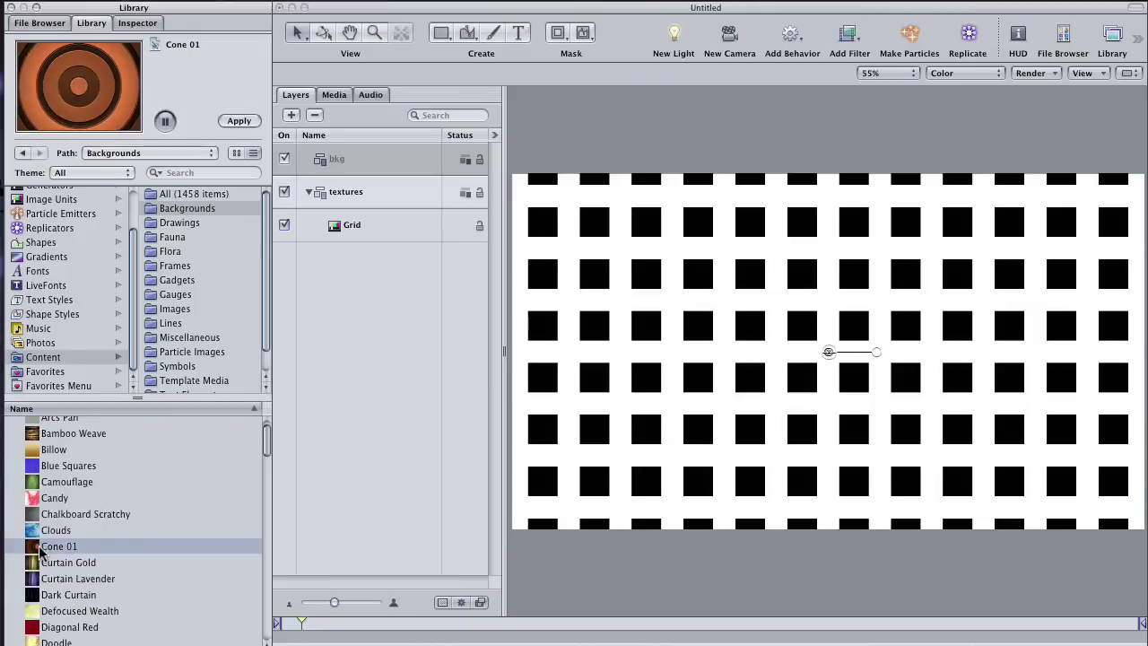
Open Images > Folio and view the Ash Wood texture full-size
left_click(156, 311)
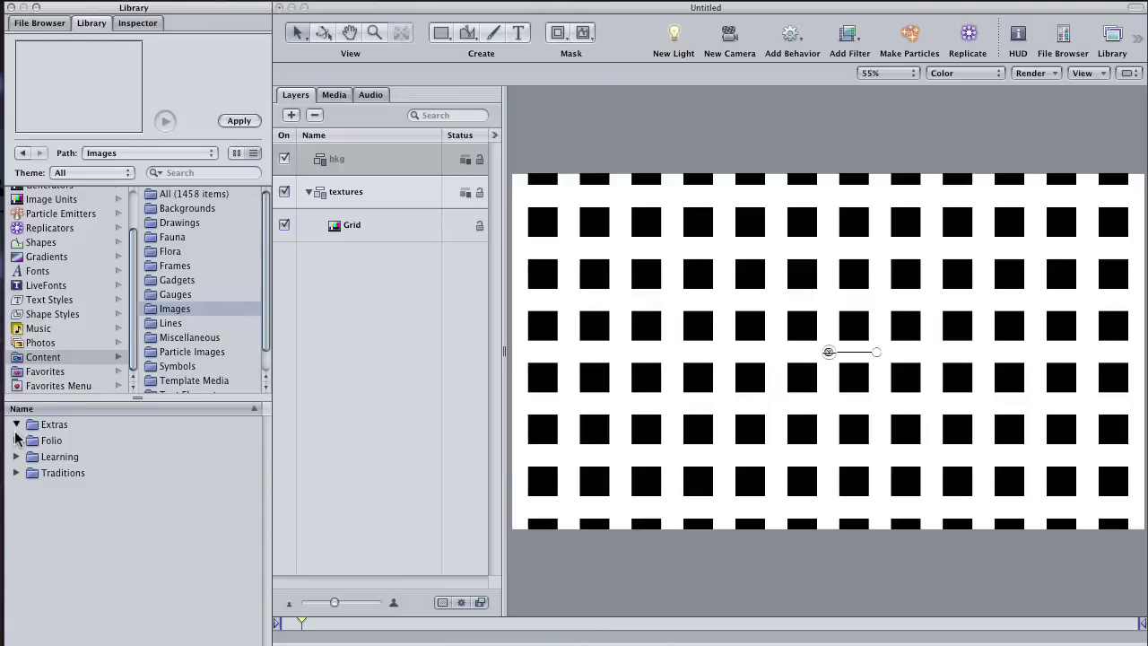
left_click(16, 425)
left_click(16, 425)
left_click(16, 440)
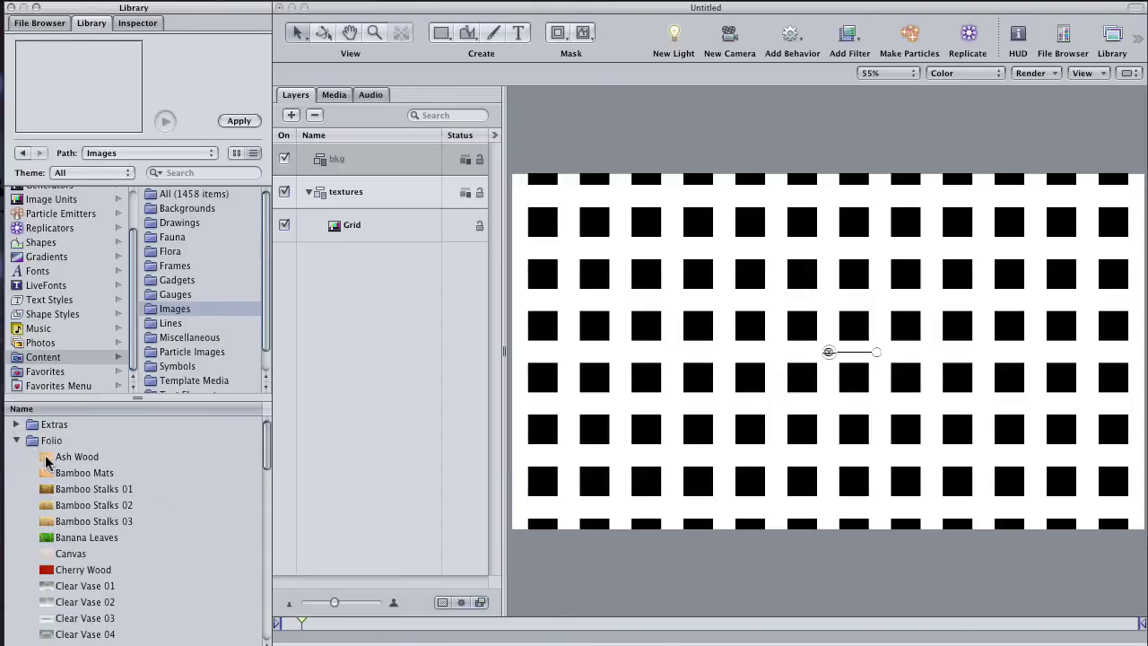
left_click(49, 459)
double_click(49, 459)
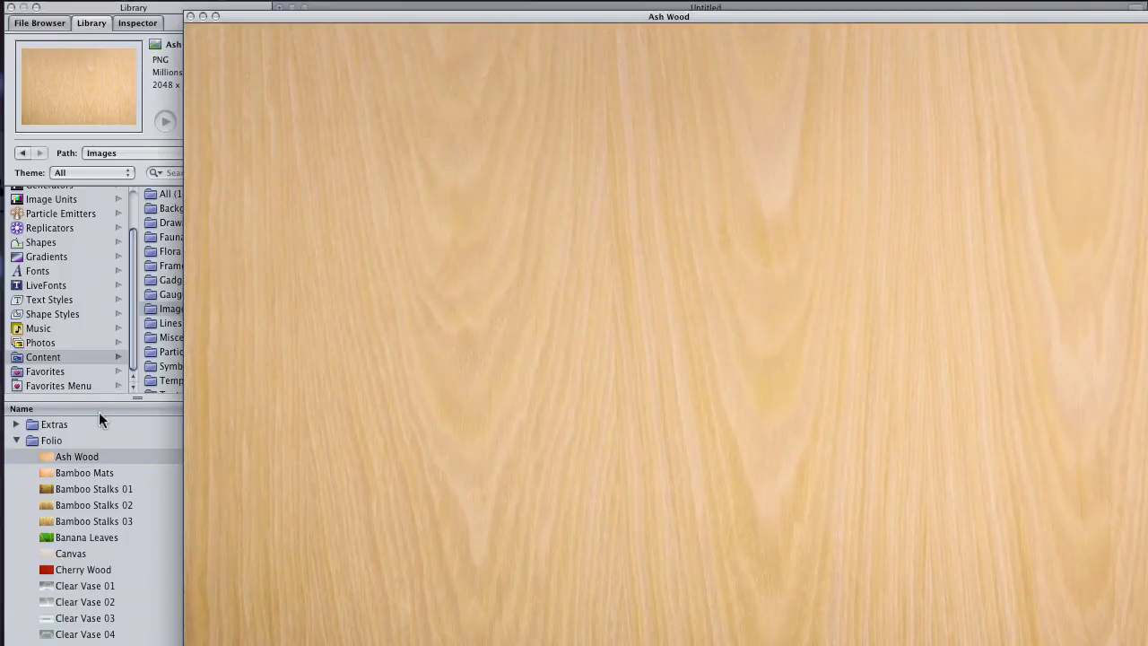
key("super+w")
View the Bamboo Stalks 01 and Concrete 01 textures full-size
left_click(49, 490)
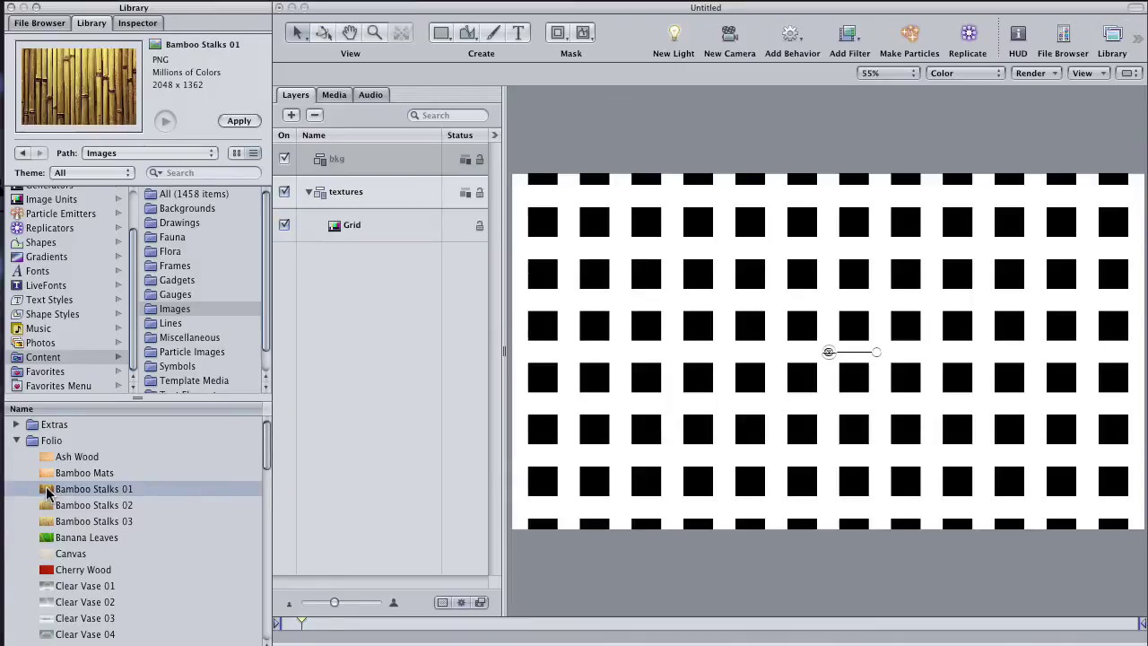
double_click(49, 490)
key("super+w")
left_click_drag(262, 461, 266, 524)
left_click(52, 518)
double_click(52, 518)
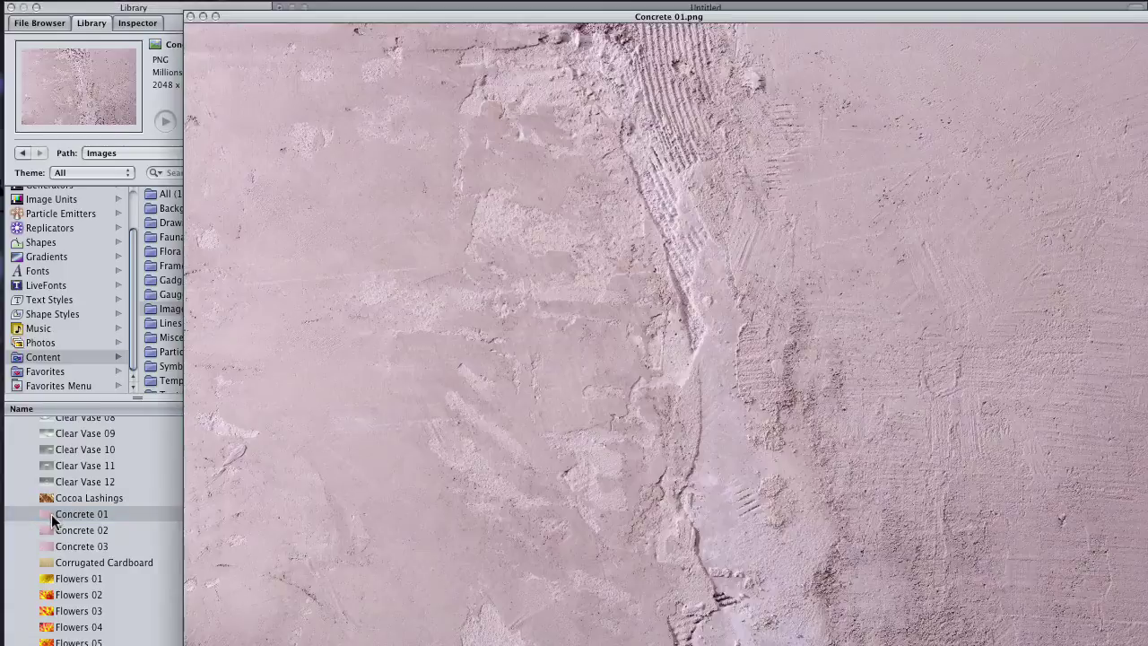
key("super+w")
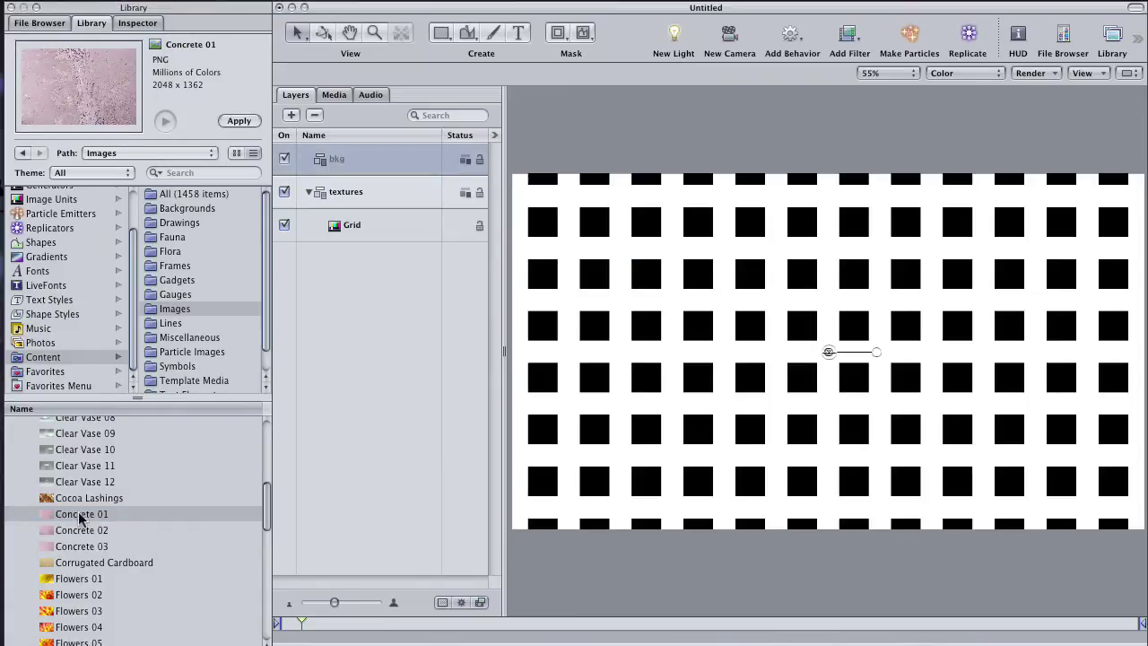
left_click_drag(266, 504, 266, 430)
Search the library for 'metal' and drop the Metal image into the bkg group
left_click(18, 441)
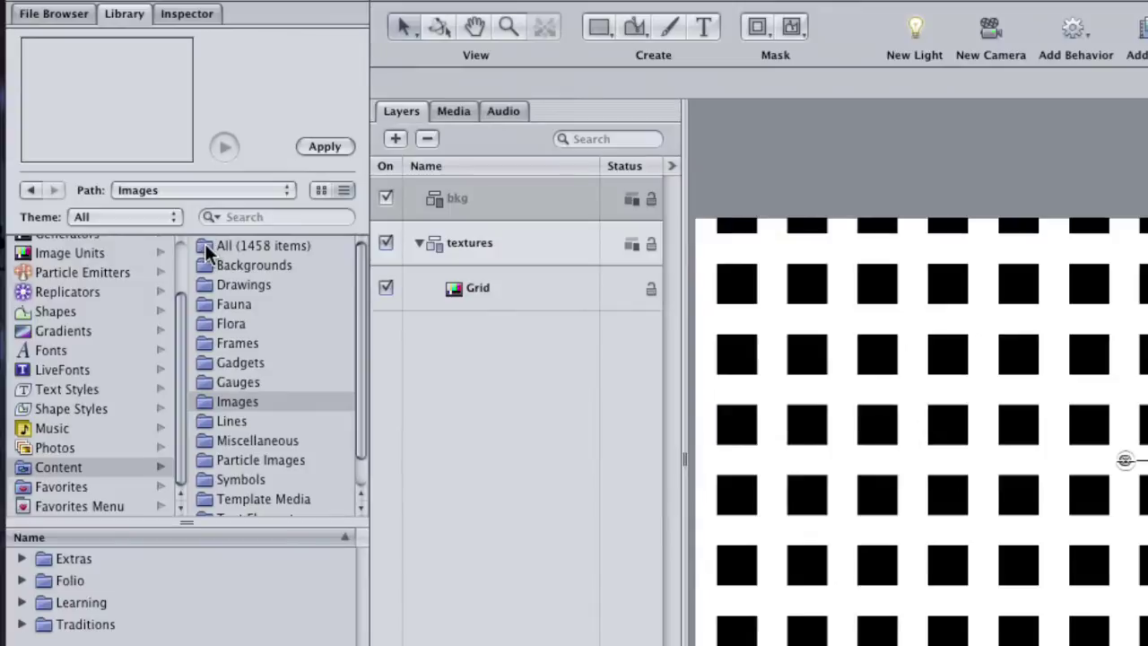
left_click(202, 240)
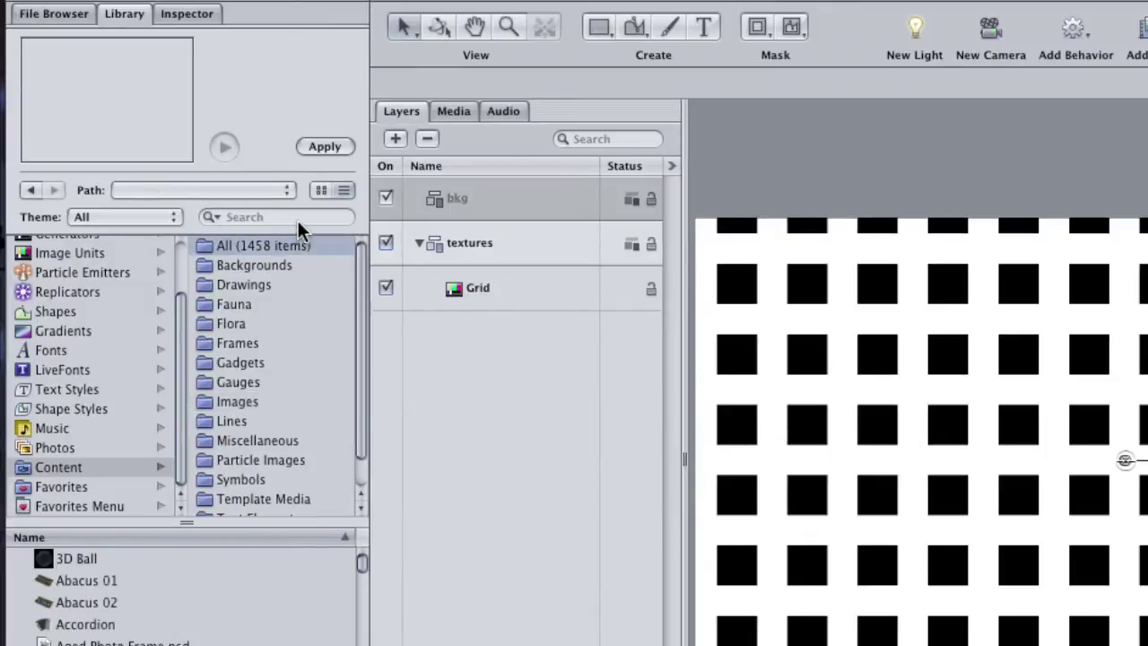
left_click(266, 217)
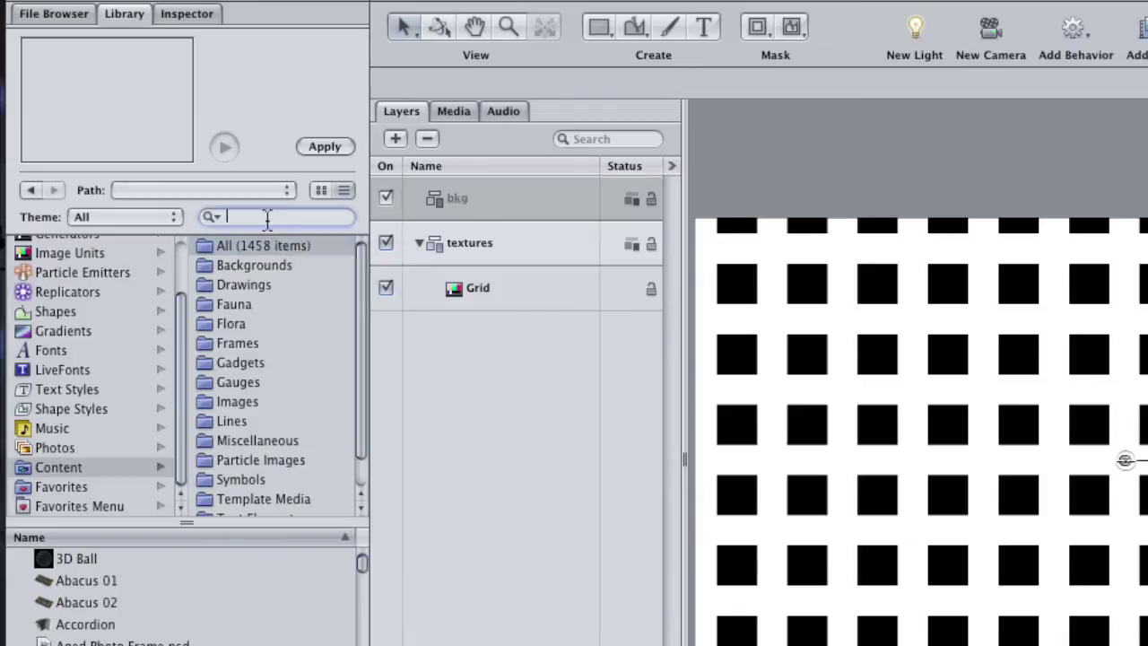
type("metal")
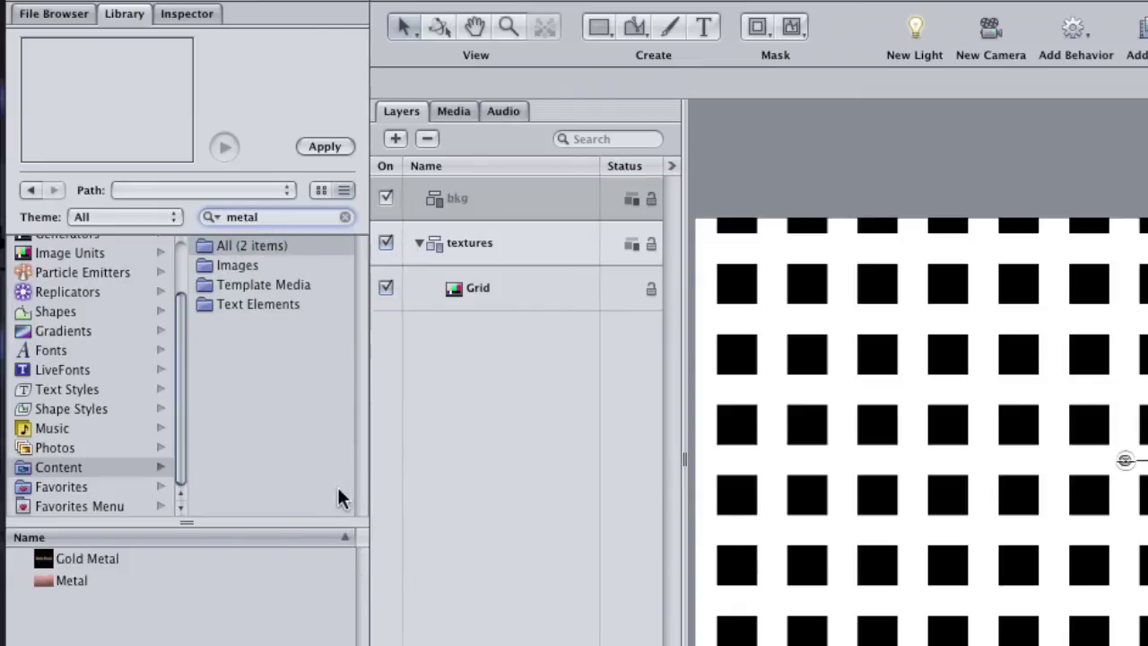
left_click_drag(44, 581, 474, 194)
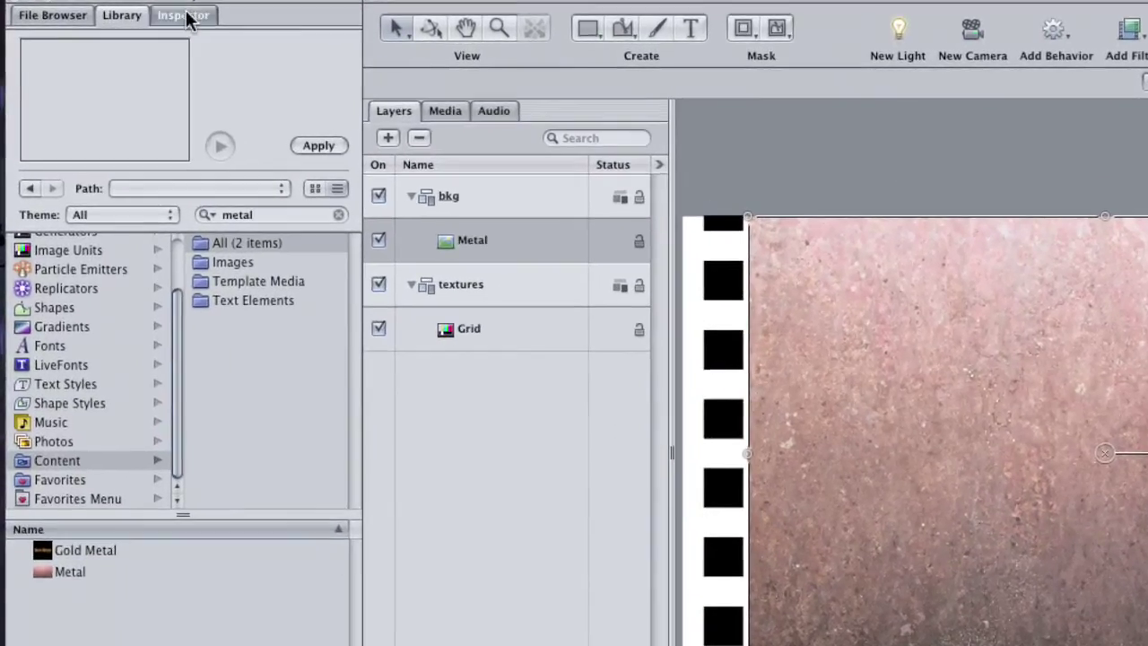
Scale the Metal layer to 71% and clear the 'metal' library search
left_click(137, 22)
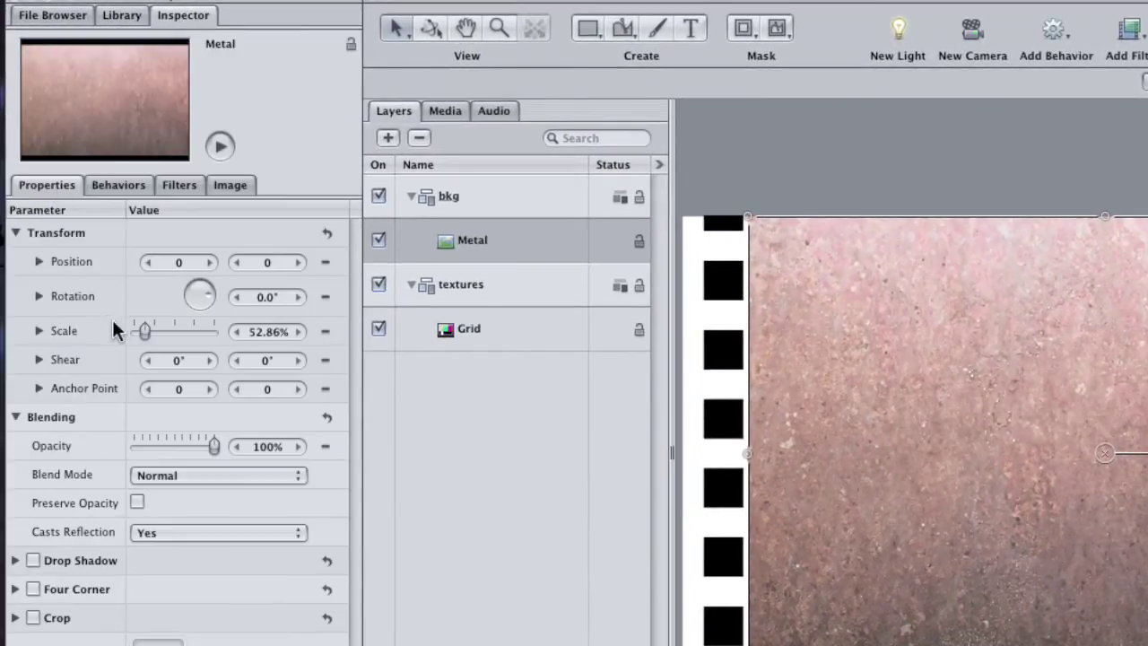
left_click_drag(158, 331, 149, 330)
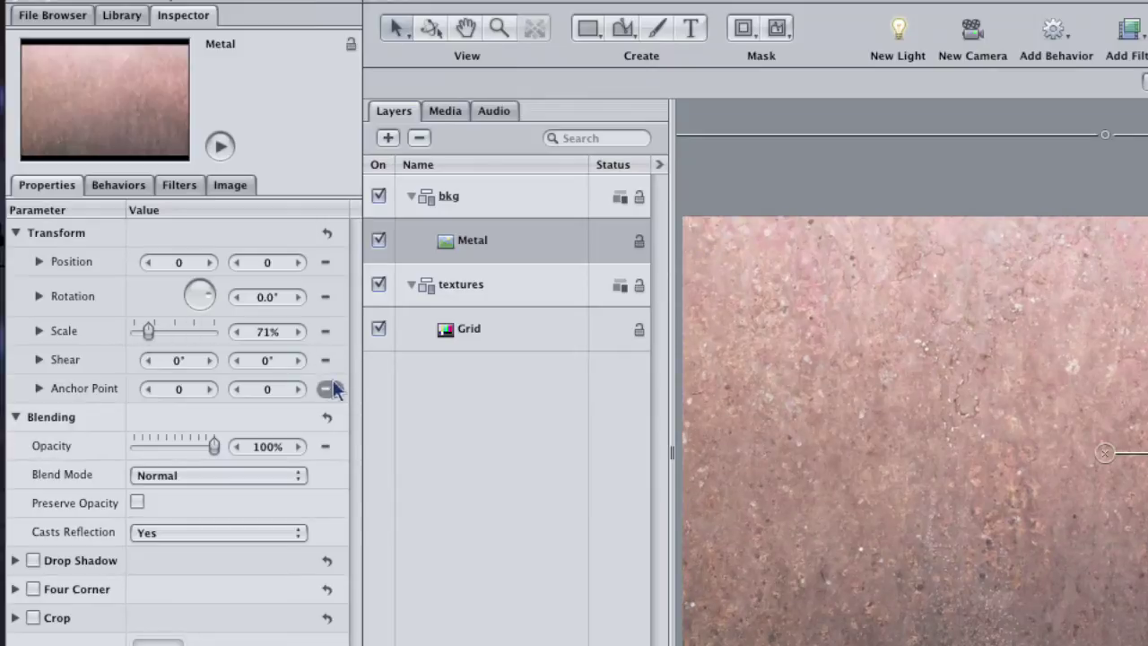
left_click(126, 15)
left_click(341, 215)
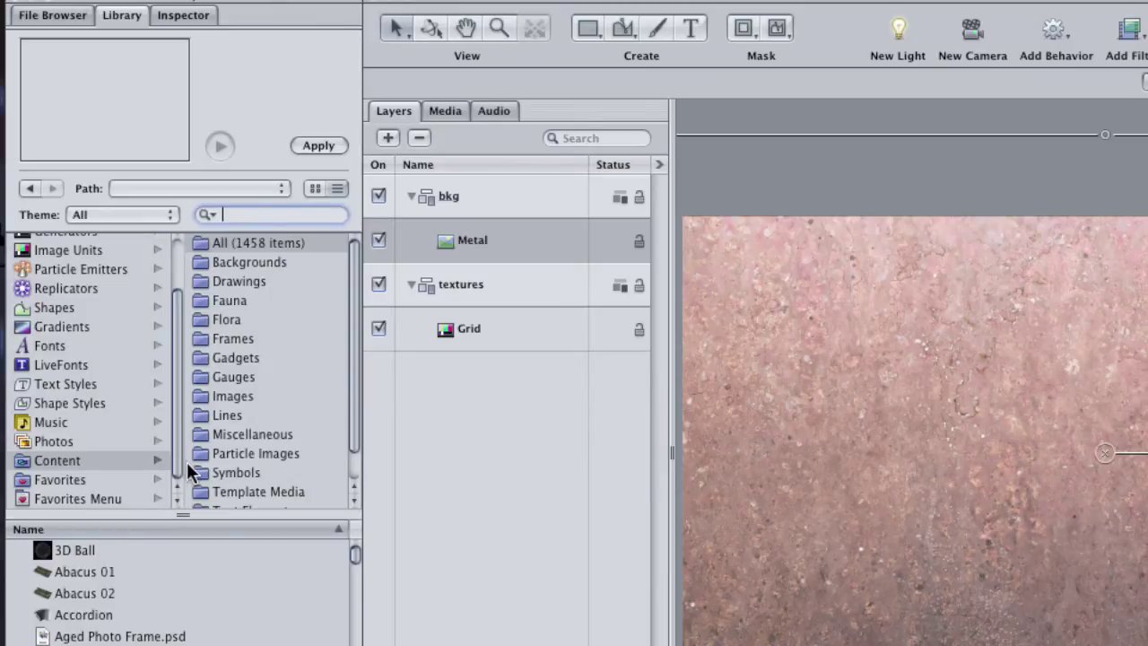
Apply the Stylize > Indent filter to the bkg group
scroll(180, 259, "up", 3)
left_click(61, 262)
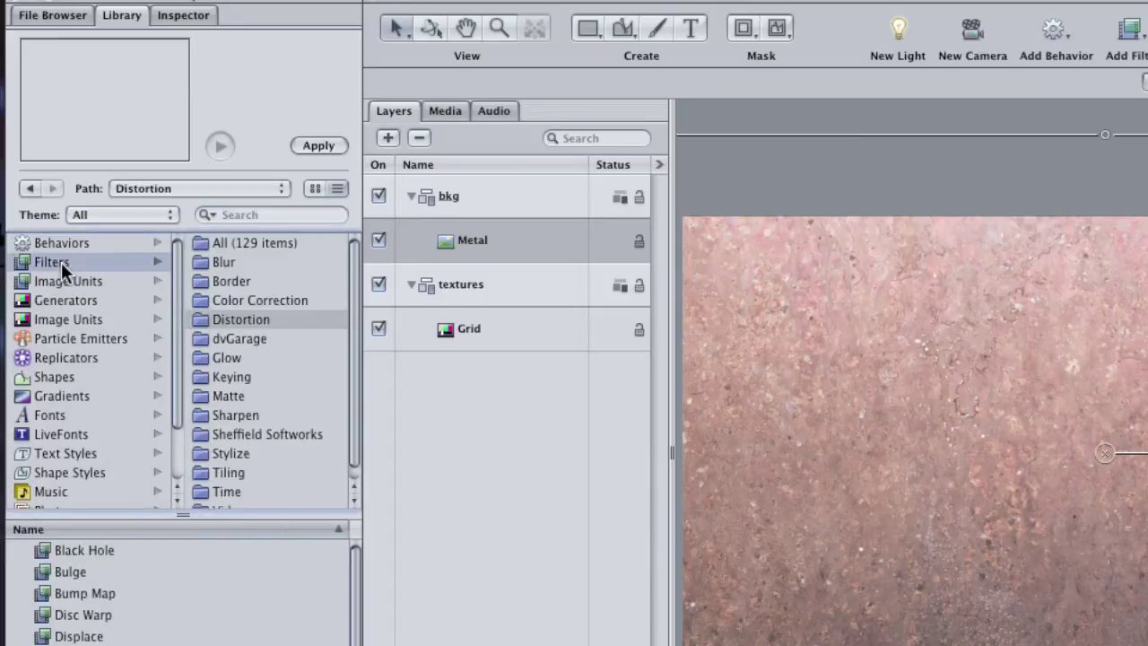
left_click(228, 452)
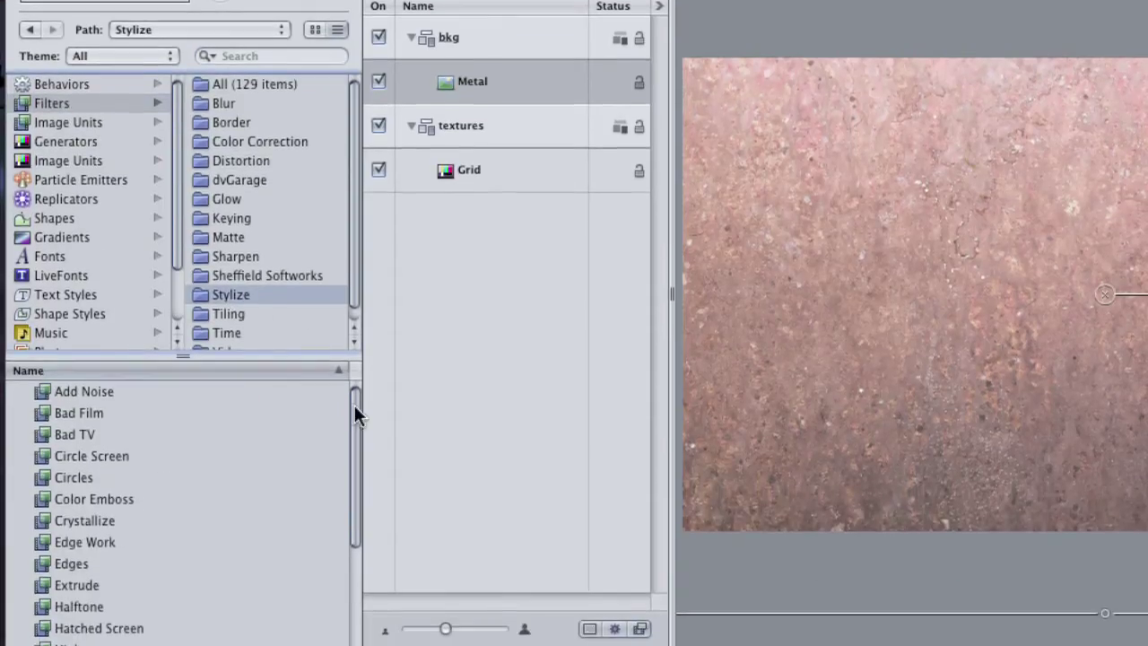
scroll(354, 414, "down", 4)
left_click_drag(42, 580, 464, 38)
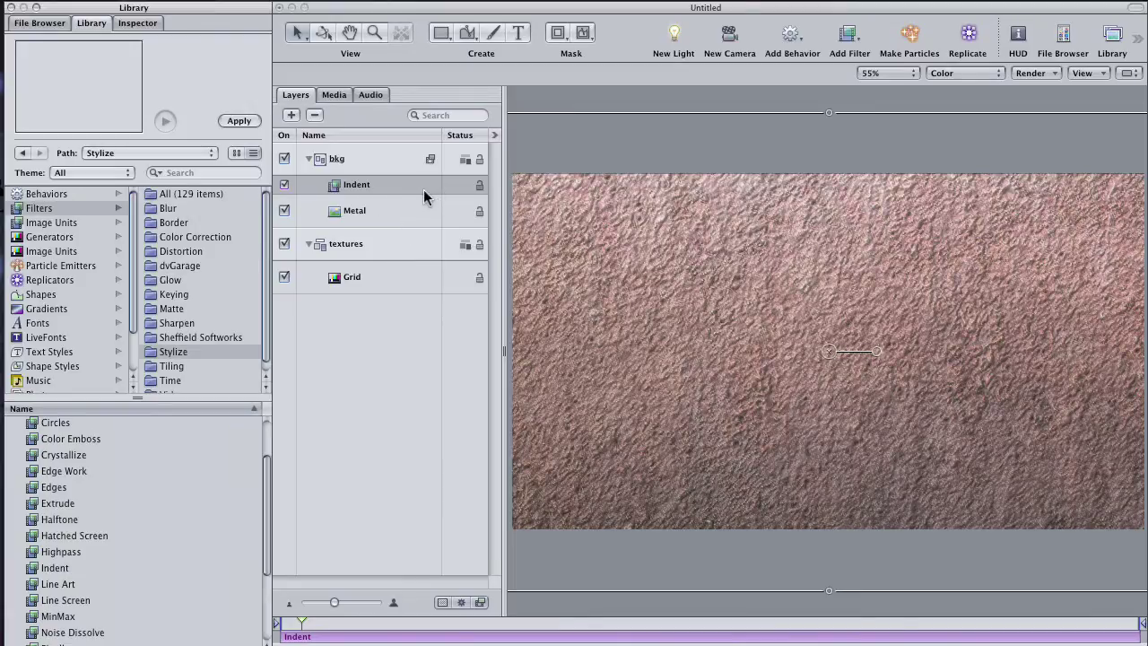
Set the Indent filter's Height Map to the textures group
left_click(142, 22)
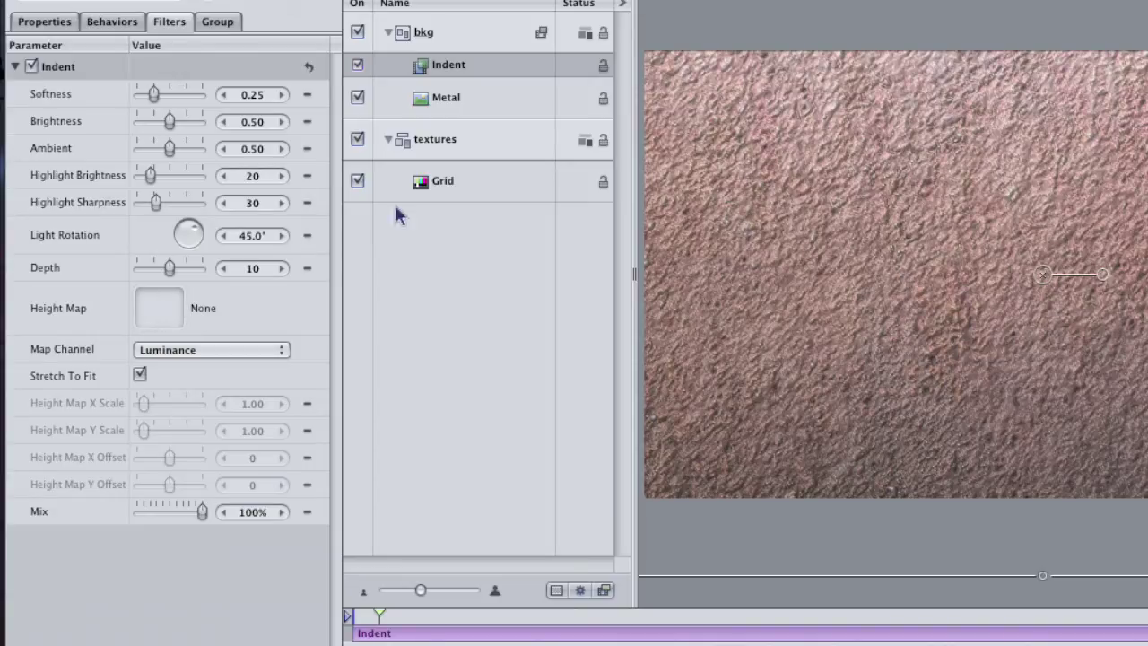
left_click_drag(479, 146, 167, 309)
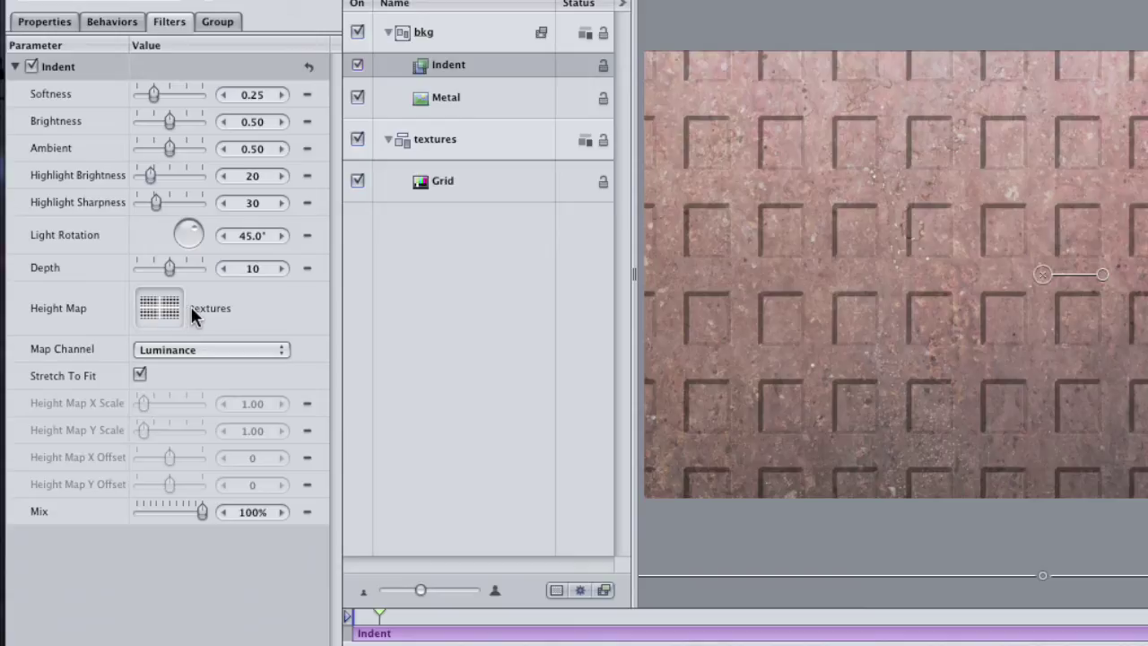
Turn off Stretch To Fit and set the height map X and Y scale to 2.00
left_click(140, 377)
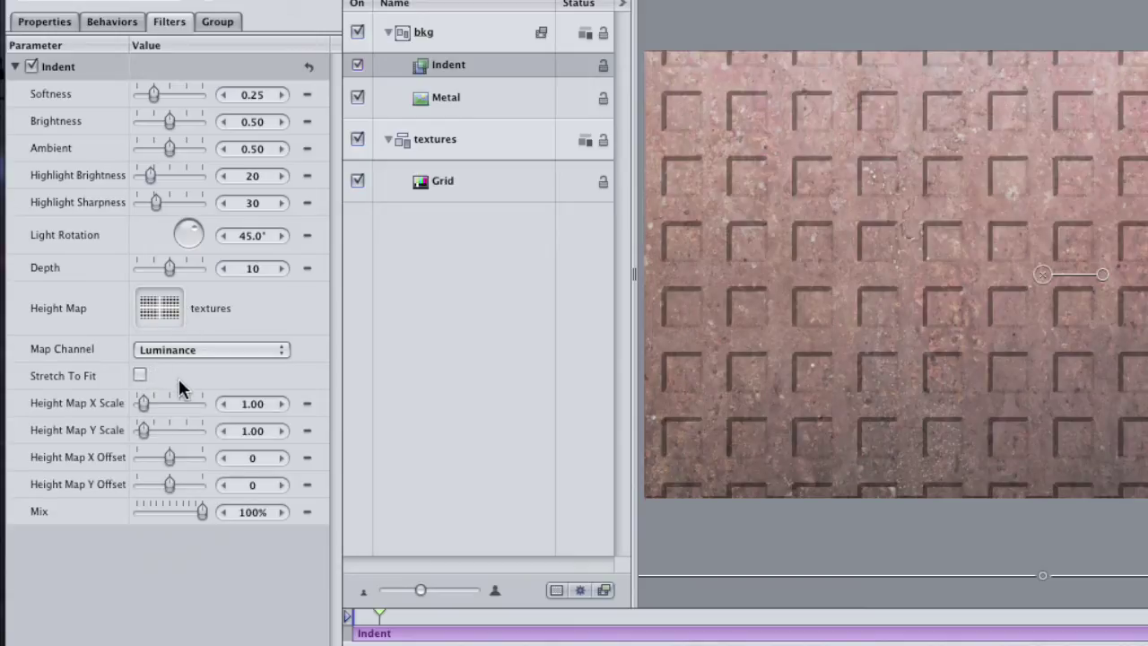
left_click(250, 404)
type("2")
key("Tab")
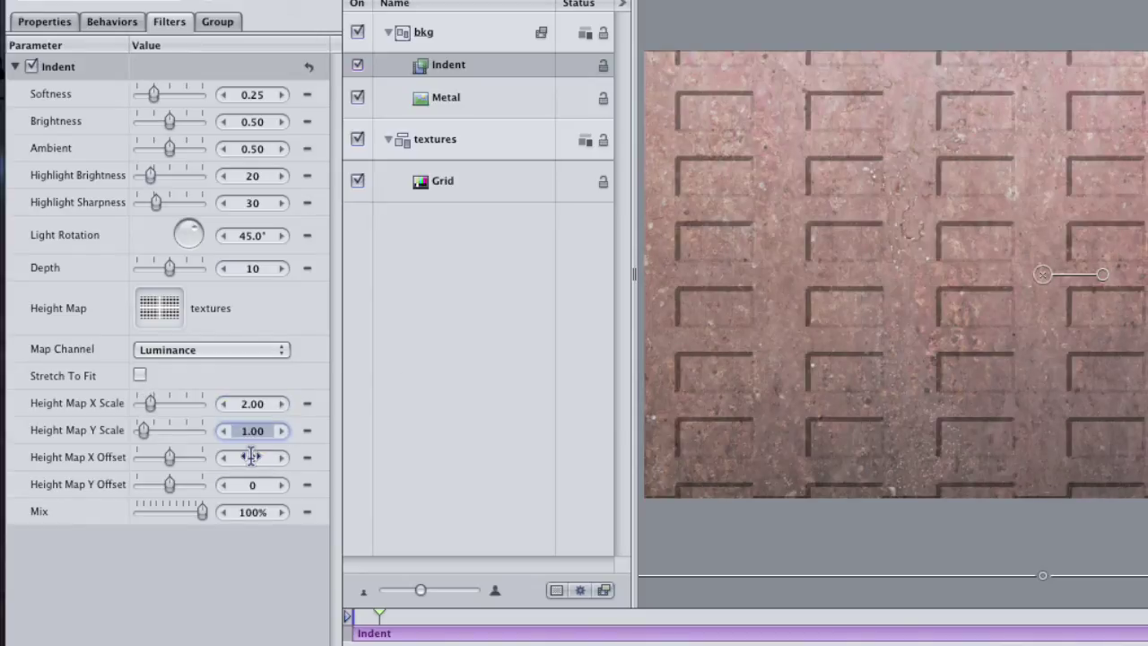
type("2")
key("Return")
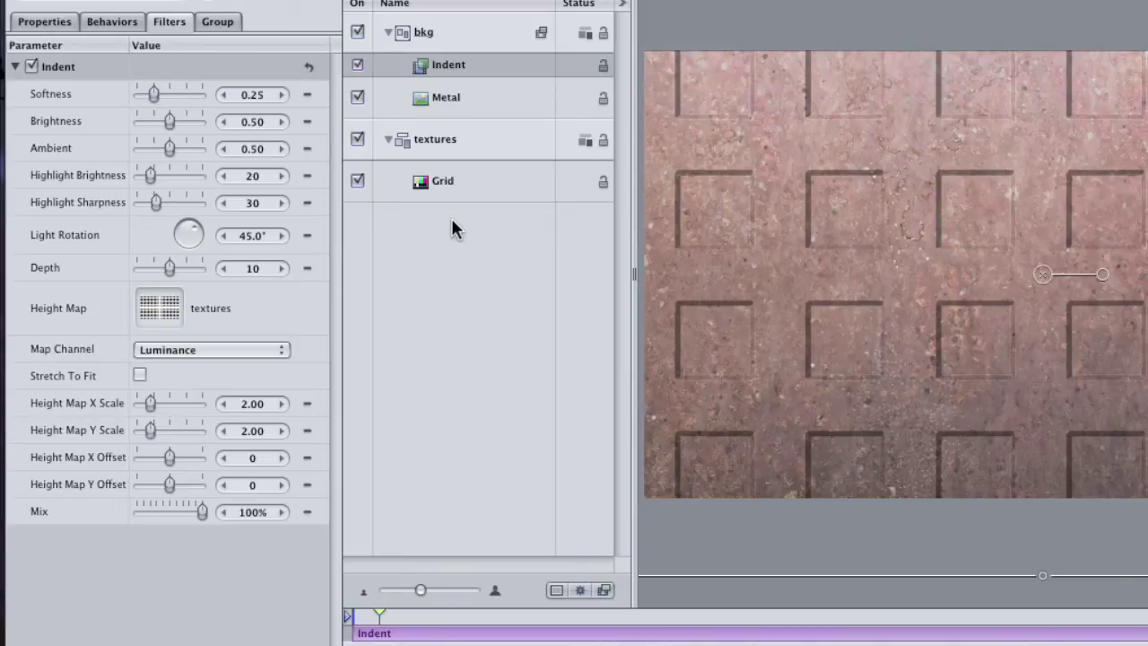
Hide the Grid layer and add the Concentric Shapes generator to the textures group
left_click(358, 181)
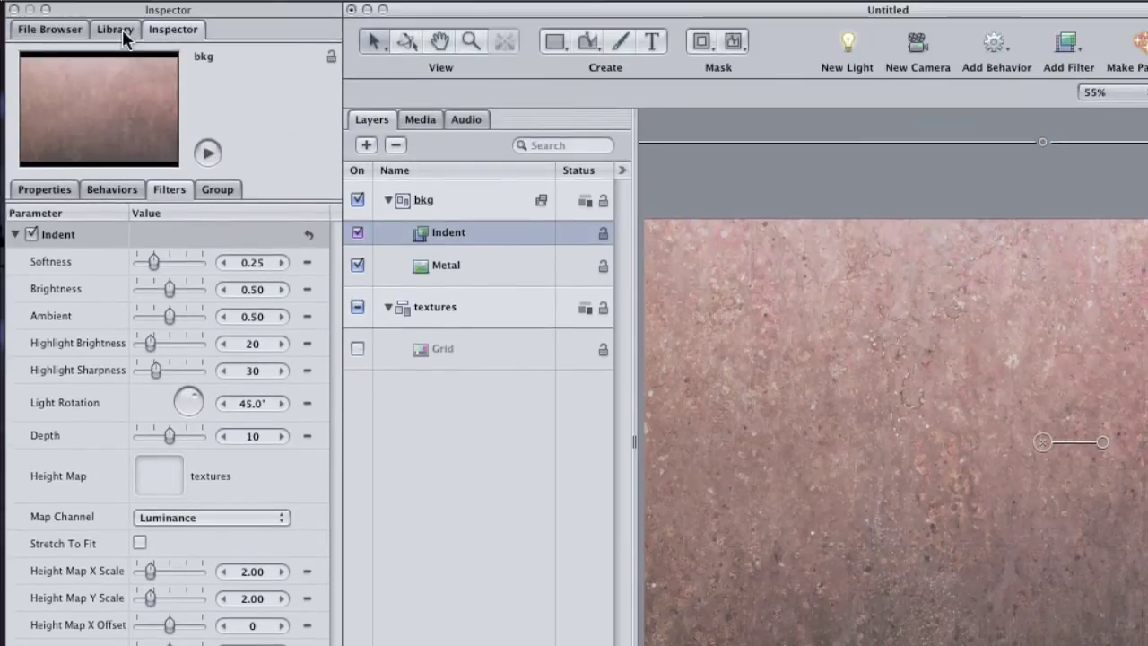
left_click(117, 29)
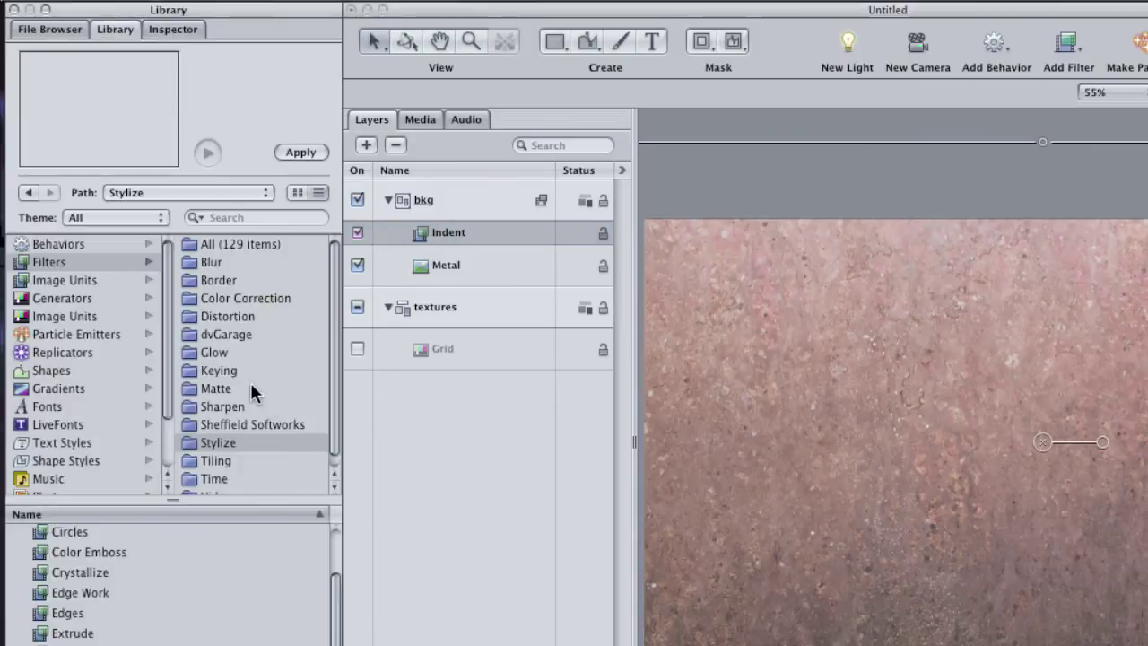
left_click(75, 297)
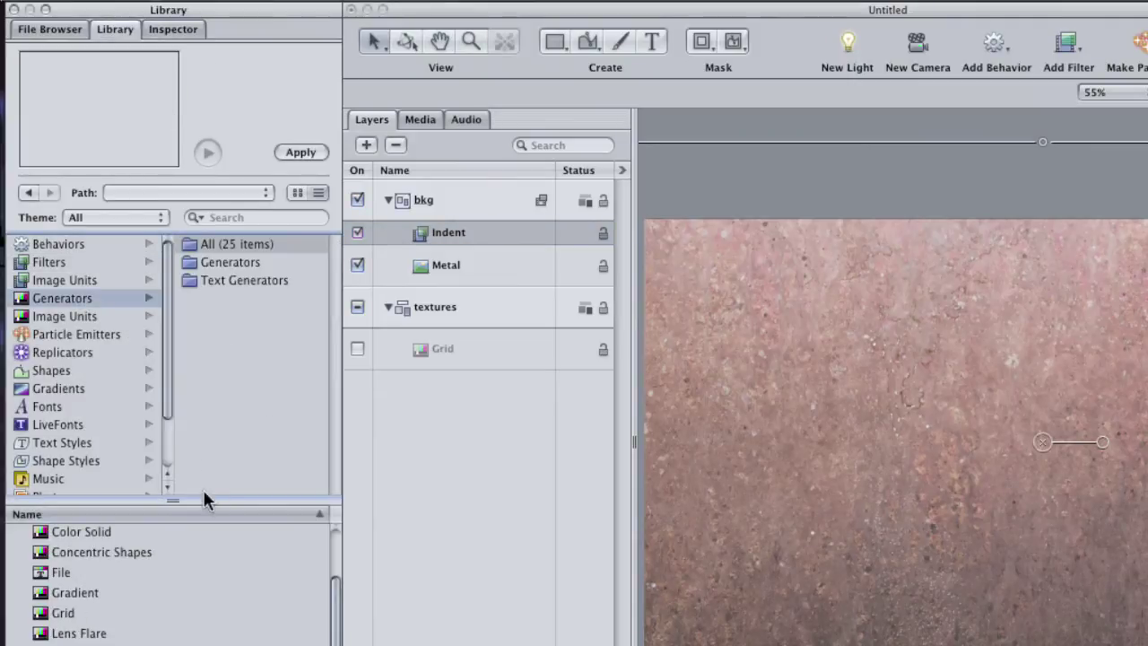
left_click(43, 555)
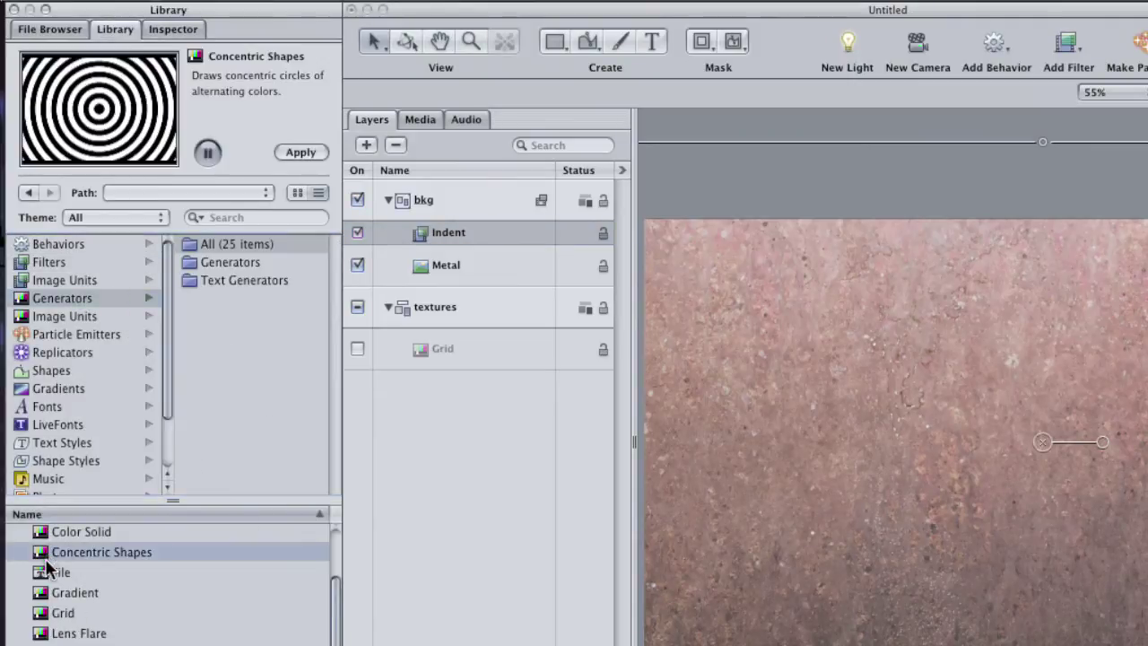
left_click_drag(43, 555, 425, 308)
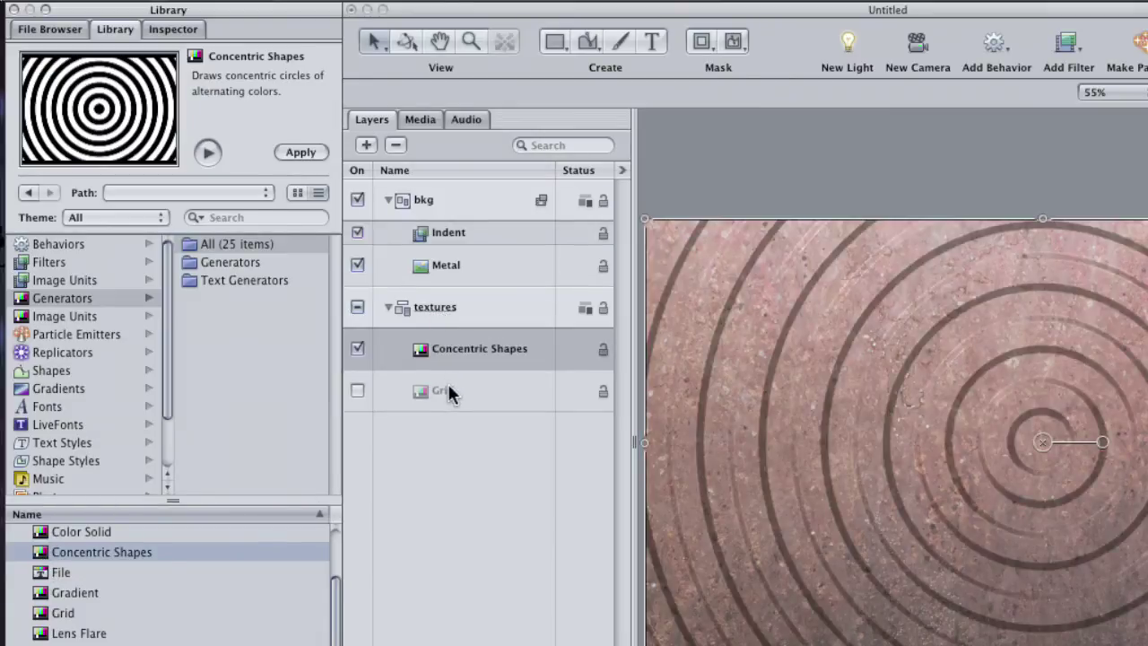
Select the Indent filter and show its parameters in the Inspector
left_click(453, 308)
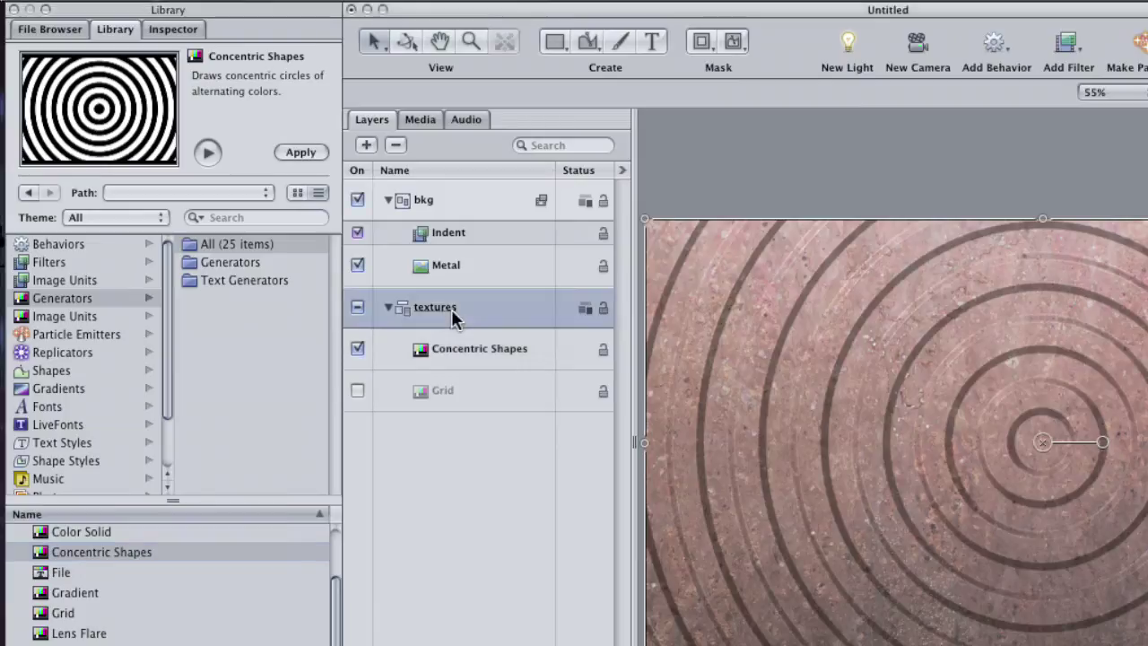
left_click(472, 231)
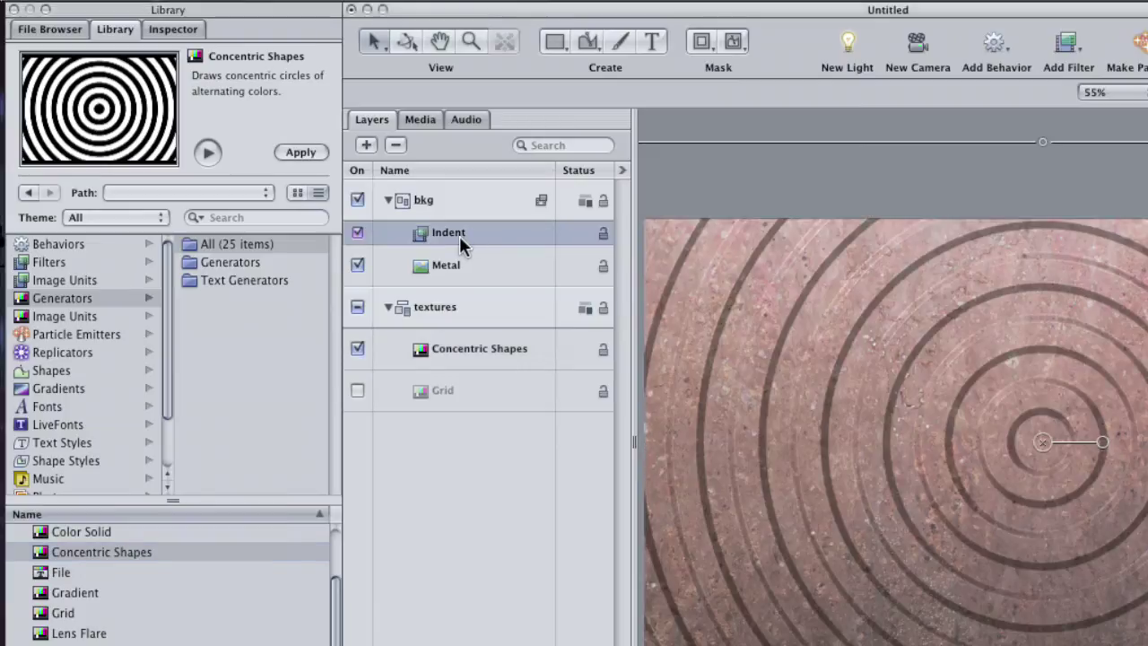
left_click(172, 29)
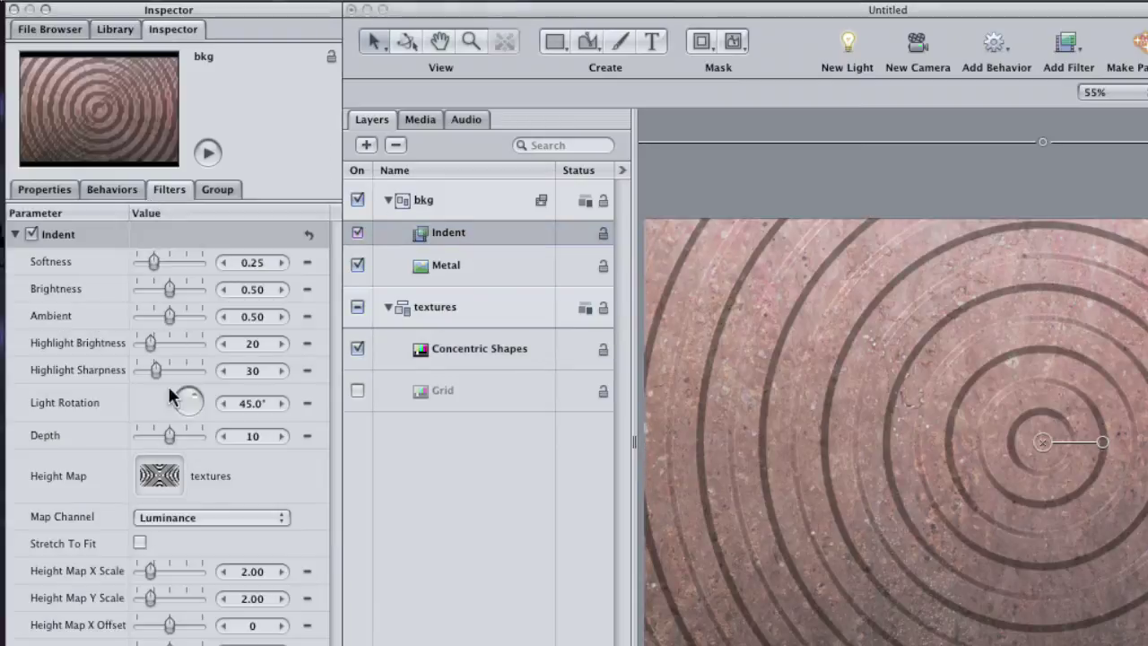
Compare the Grid and Concentric Shapes textures in the indent, keeping Concentric Shapes visible and Grid hidden
left_click(460, 313)
left_click(459, 352)
left_click(456, 386)
left_click(463, 354)
left_click(474, 325)
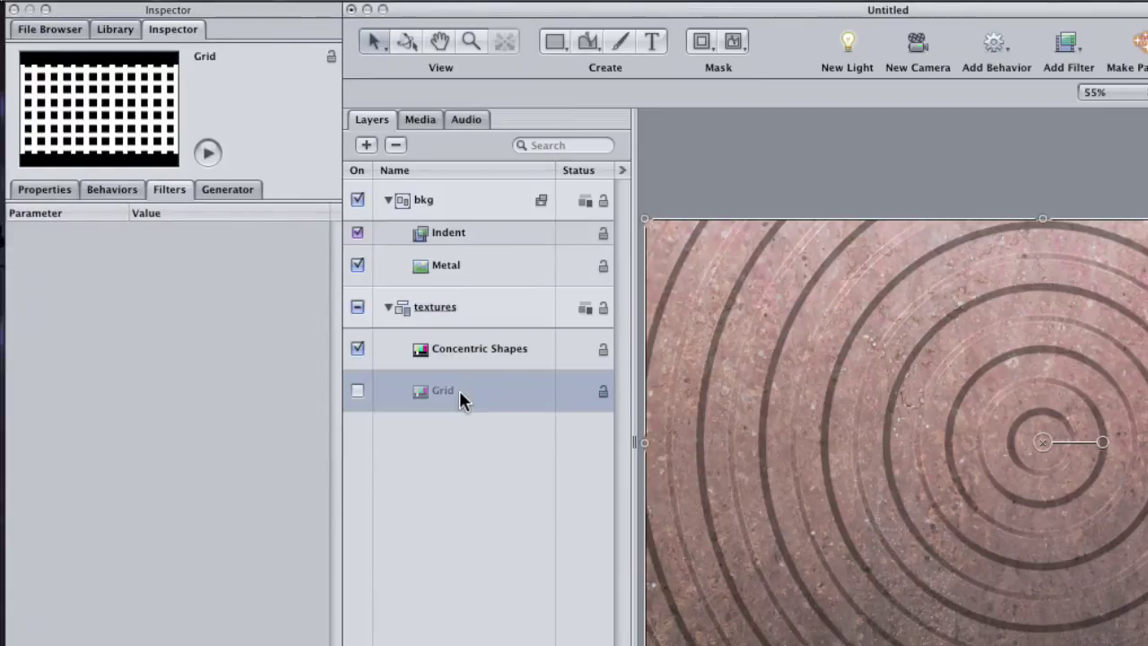
left_click(358, 349)
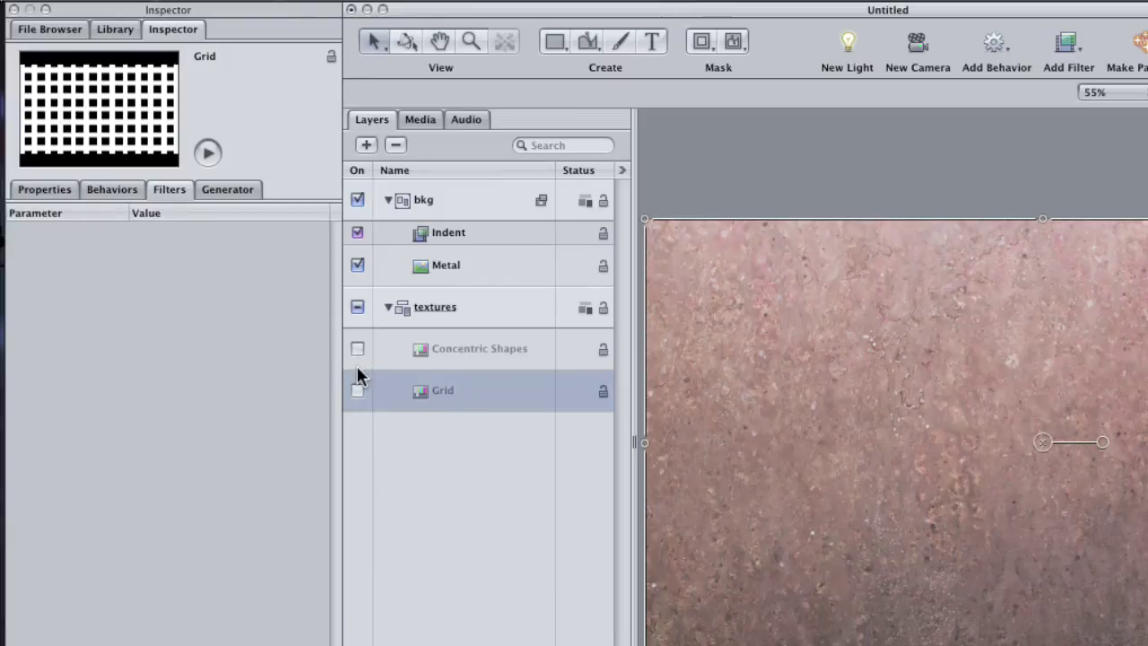
left_click(358, 390)
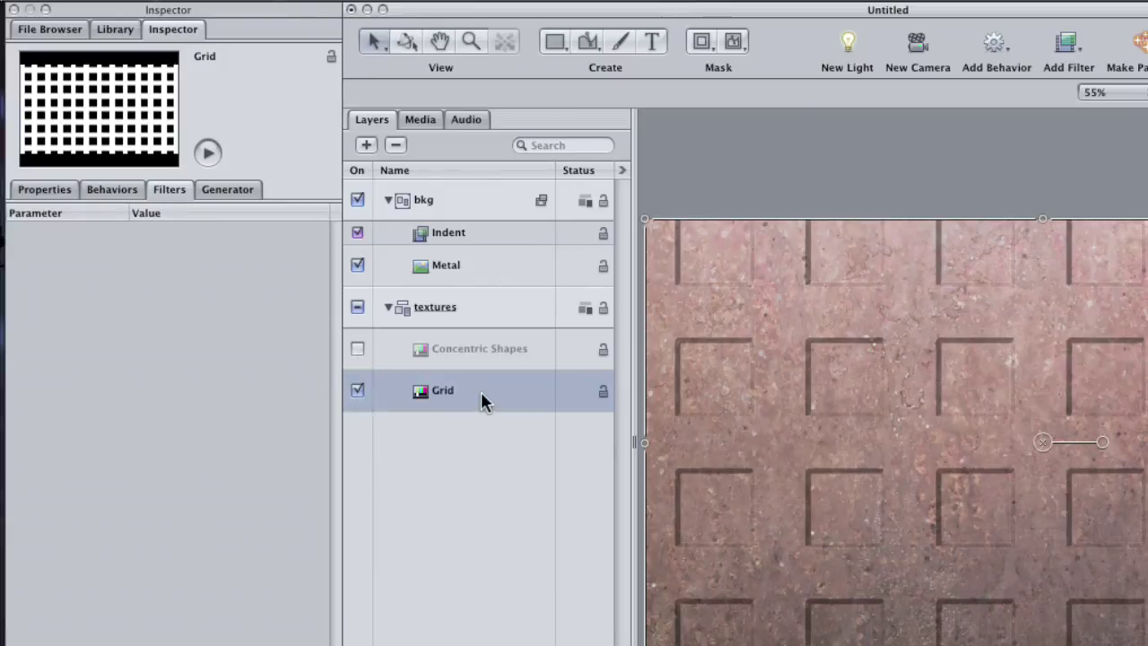
left_click(358, 391)
left_click(358, 349)
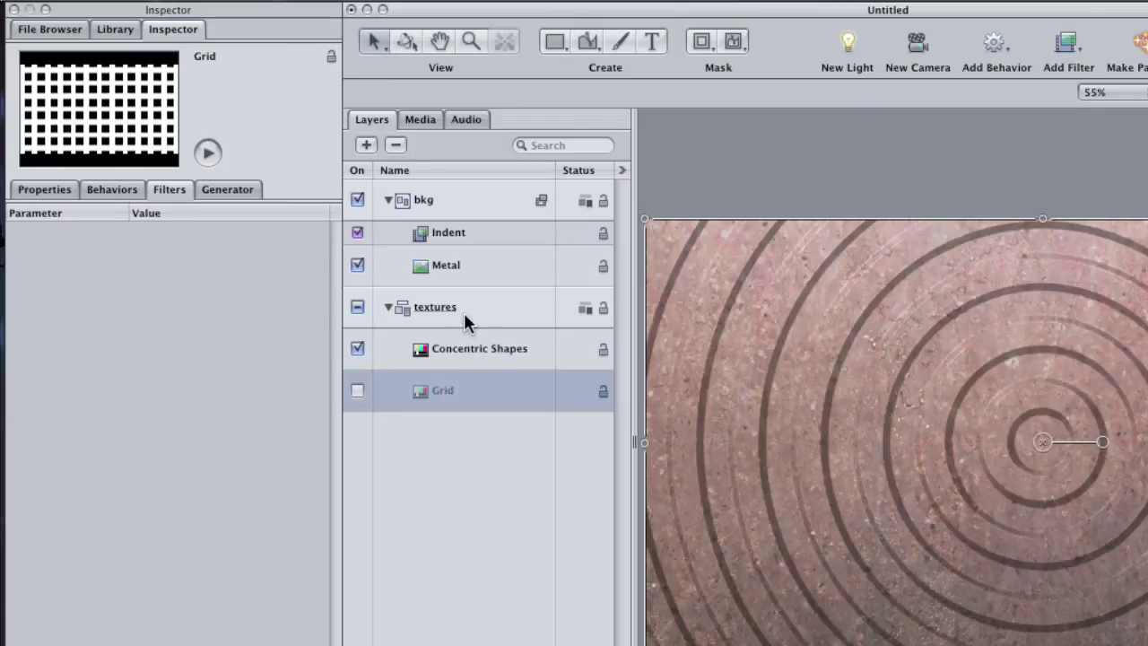
Show the Concentric Shapes generator settings: 1280 × 720, Circles, Outer Cutoff 2048, 2 Color
left_click(487, 235)
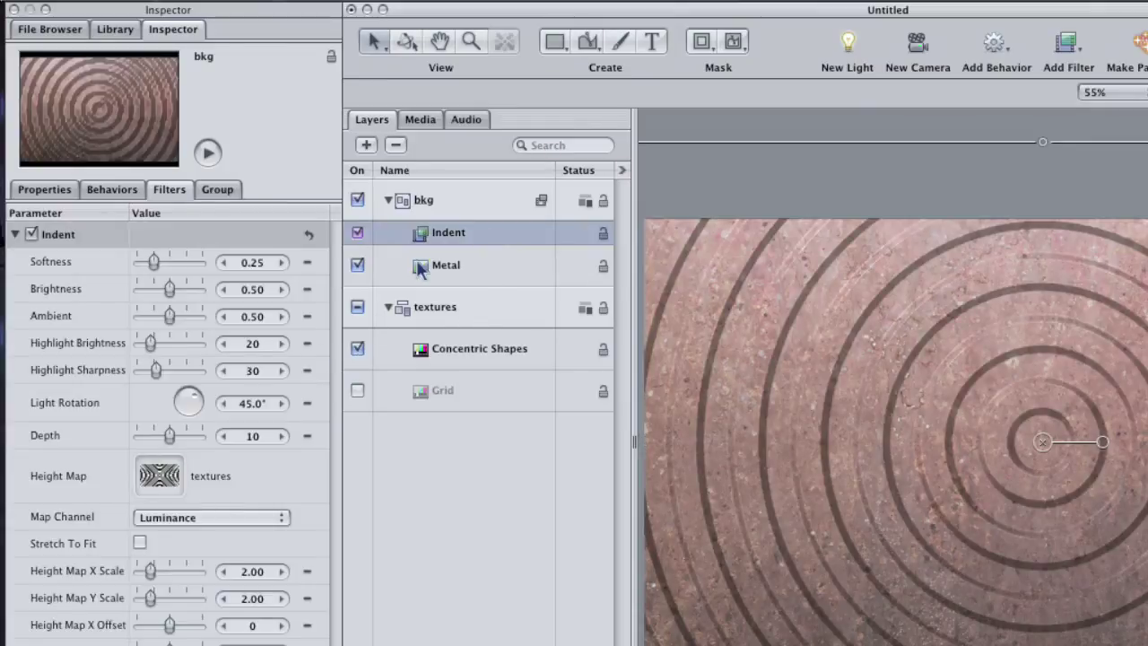
left_click(463, 353)
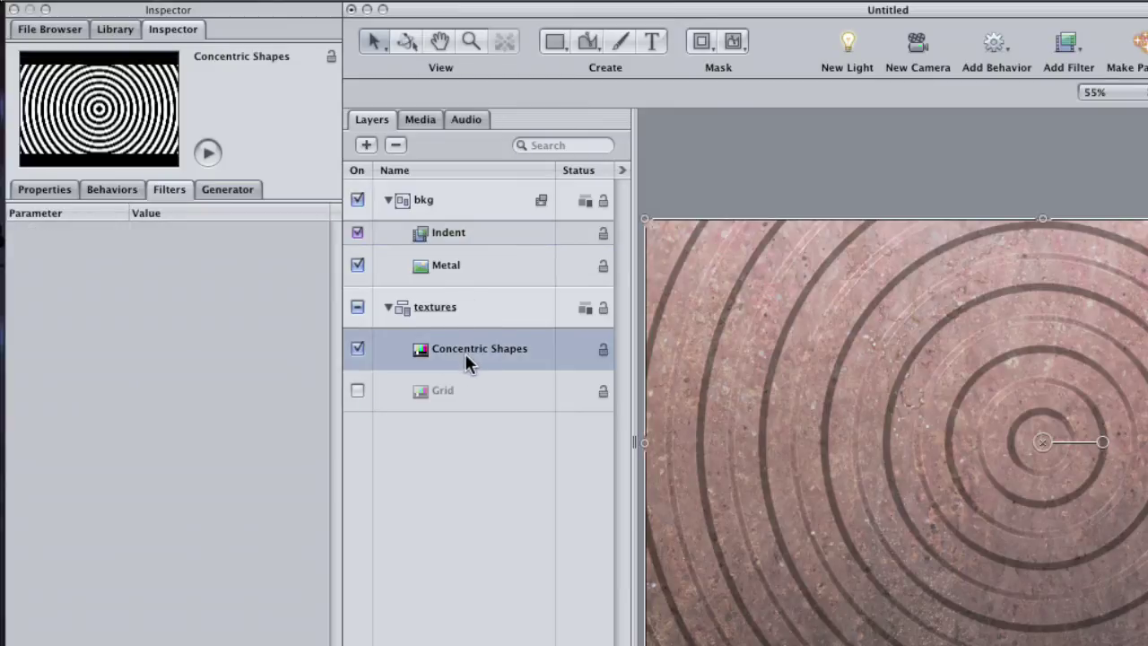
left_click(247, 187)
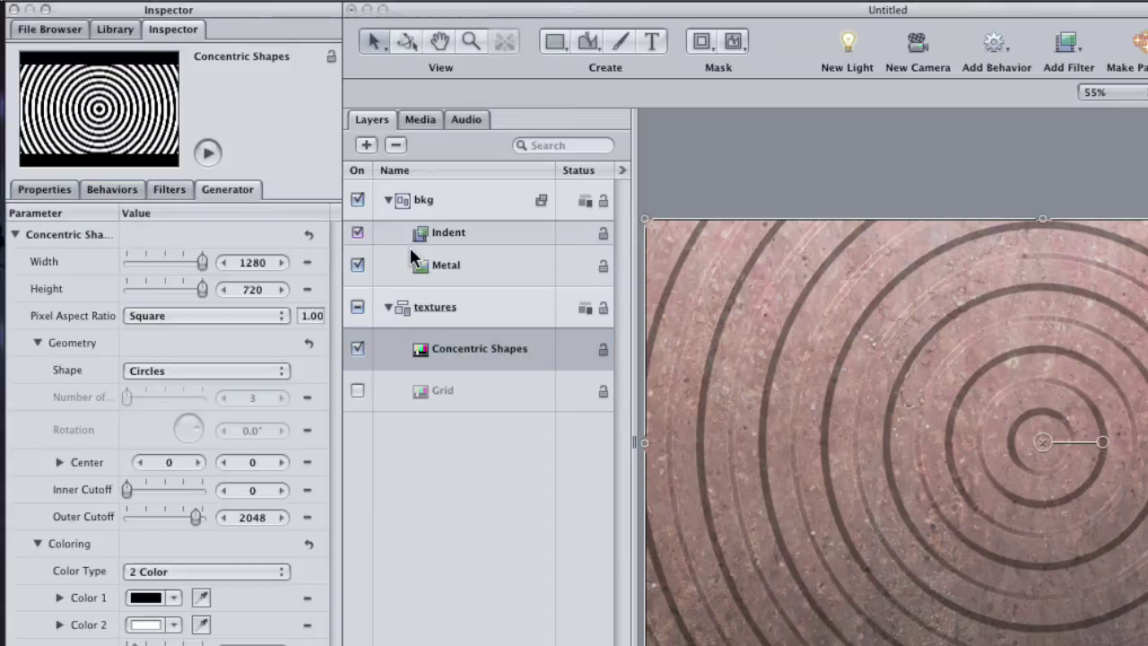
Set the Concentric Shapes Coloring Width to 85 and lower Contrast to about 0.23
left_click(358, 200)
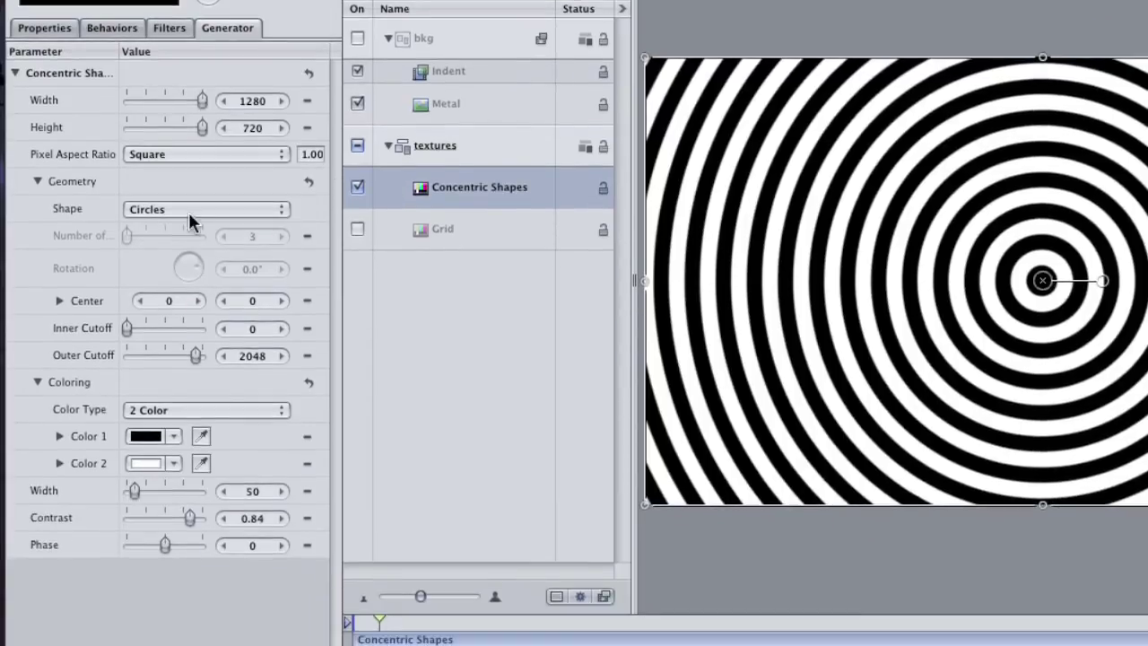
left_click_drag(135, 491, 152, 523)
left_click(222, 492)
left_click(220, 493)
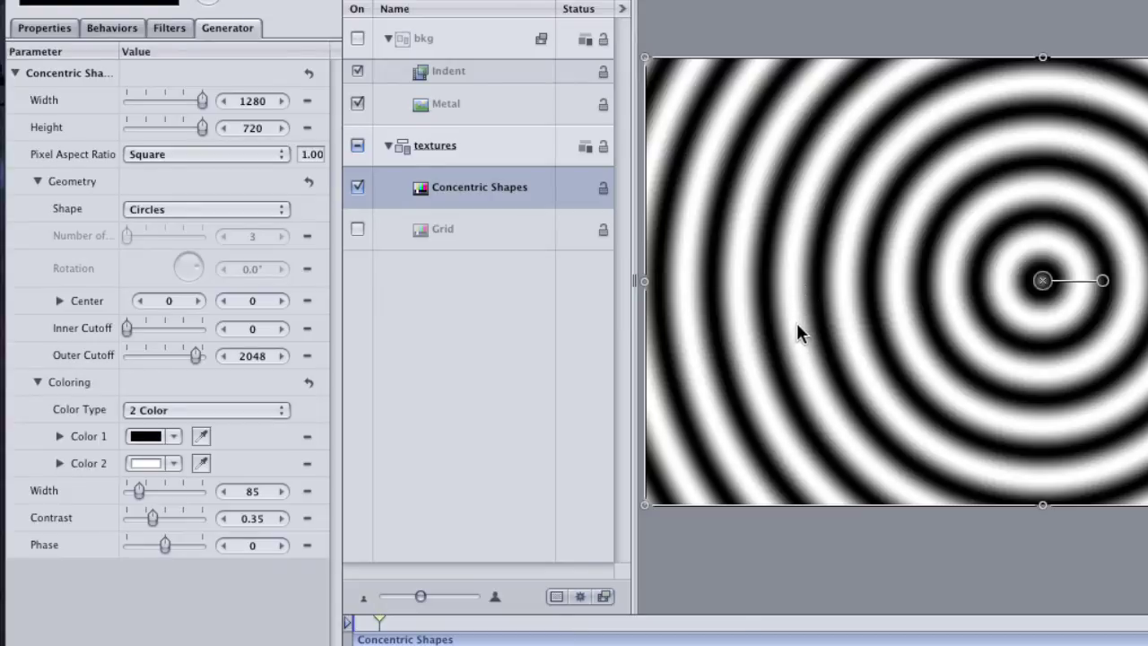
left_click(357, 38)
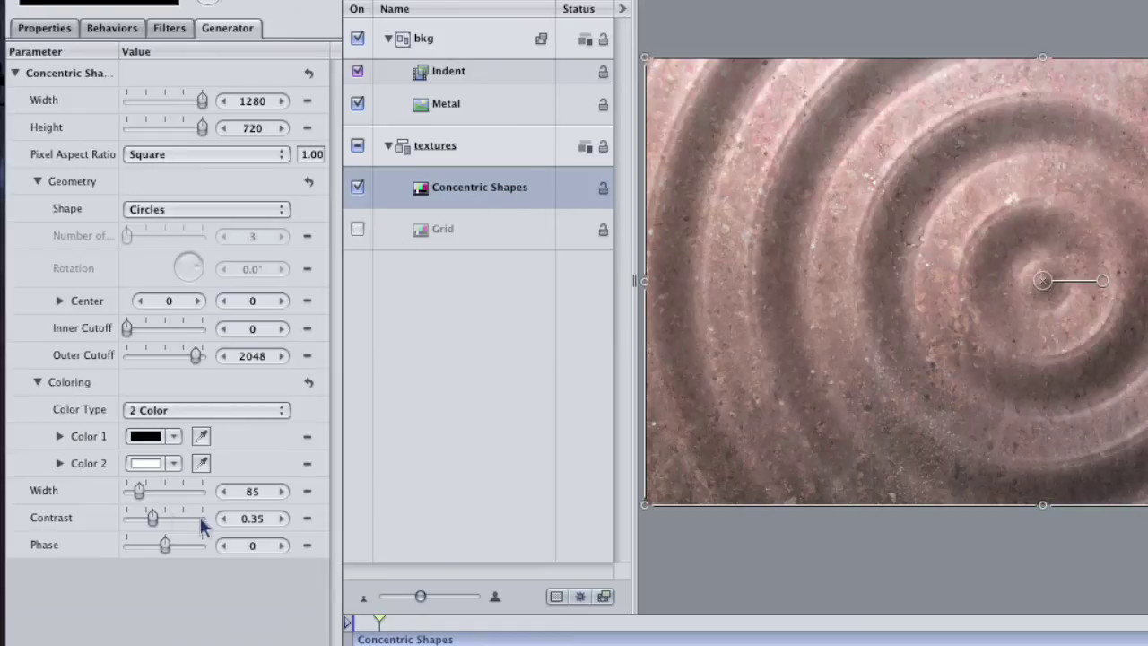
left_click_drag(252, 521, 141, 513)
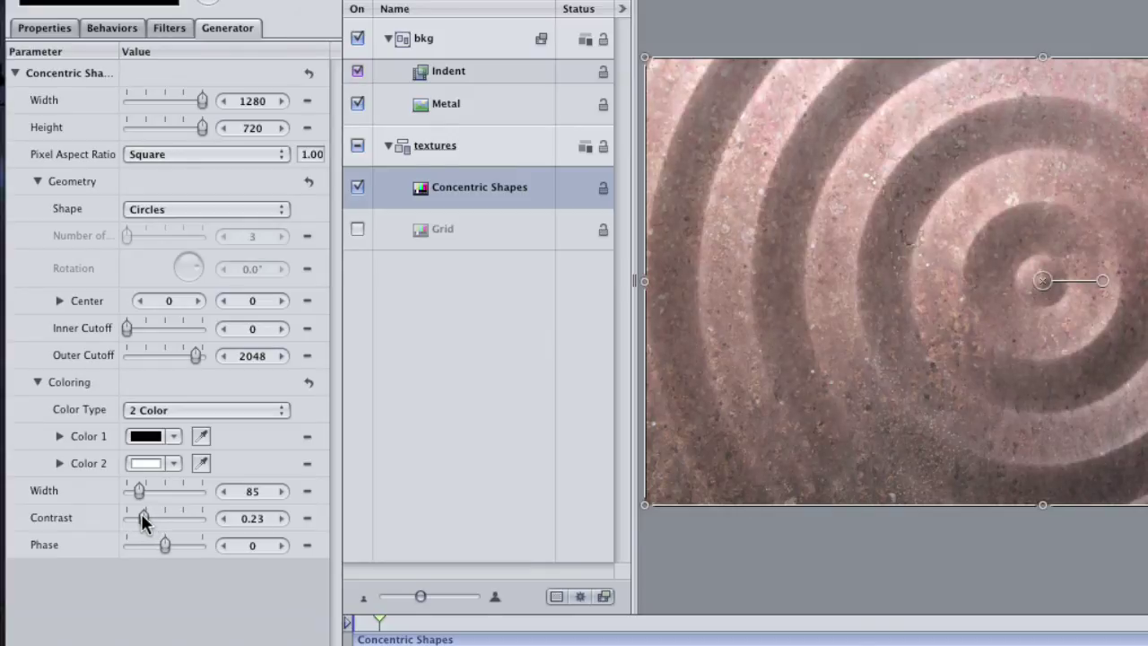
Raise the Indent Depth to 17.60 and Highlight Brightness to 52, keeping Light Rotation at 45°
left_click(445, 78)
left_click(168, 28)
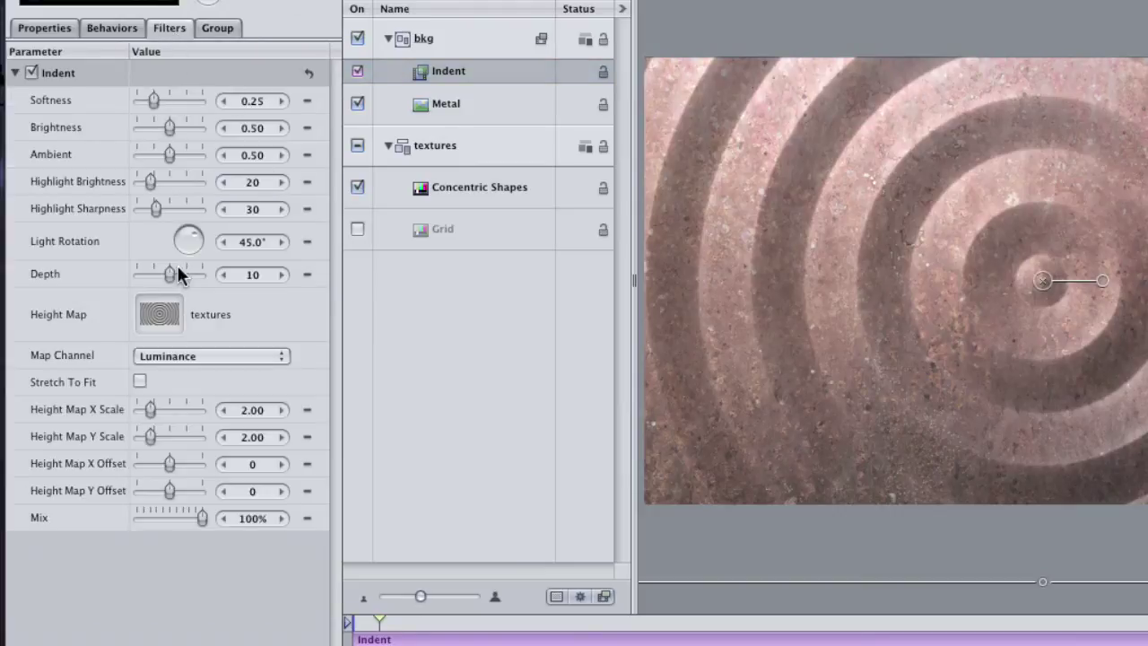
left_click_drag(169, 272, 188, 274)
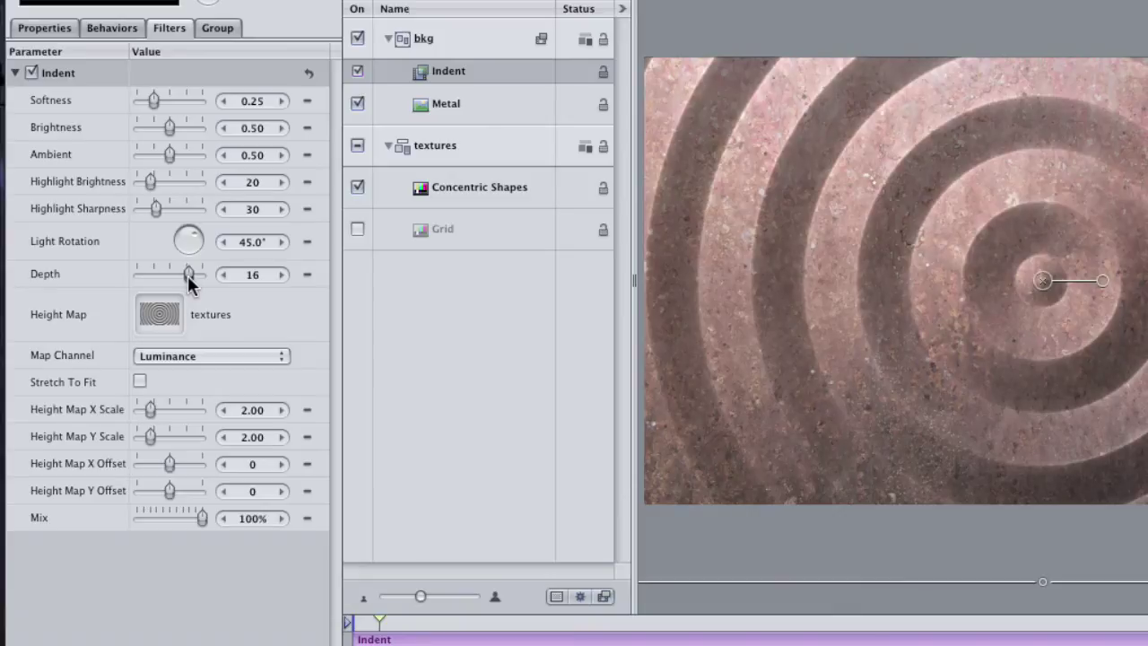
left_click_drag(187, 276, 235, 280)
left_click_drag(189, 240, 200, 235)
left_click_drag(151, 177, 171, 182)
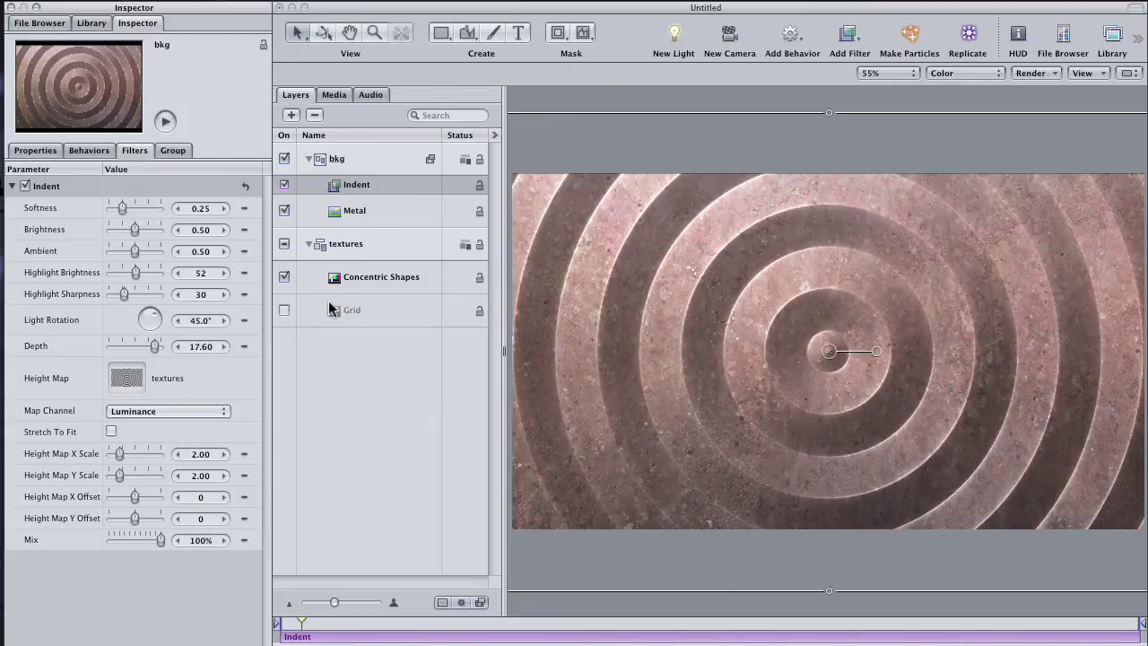
Switch the selection between the Indent filter and the bkg group, ending on bkg
left_click(356, 184)
left_click(360, 161)
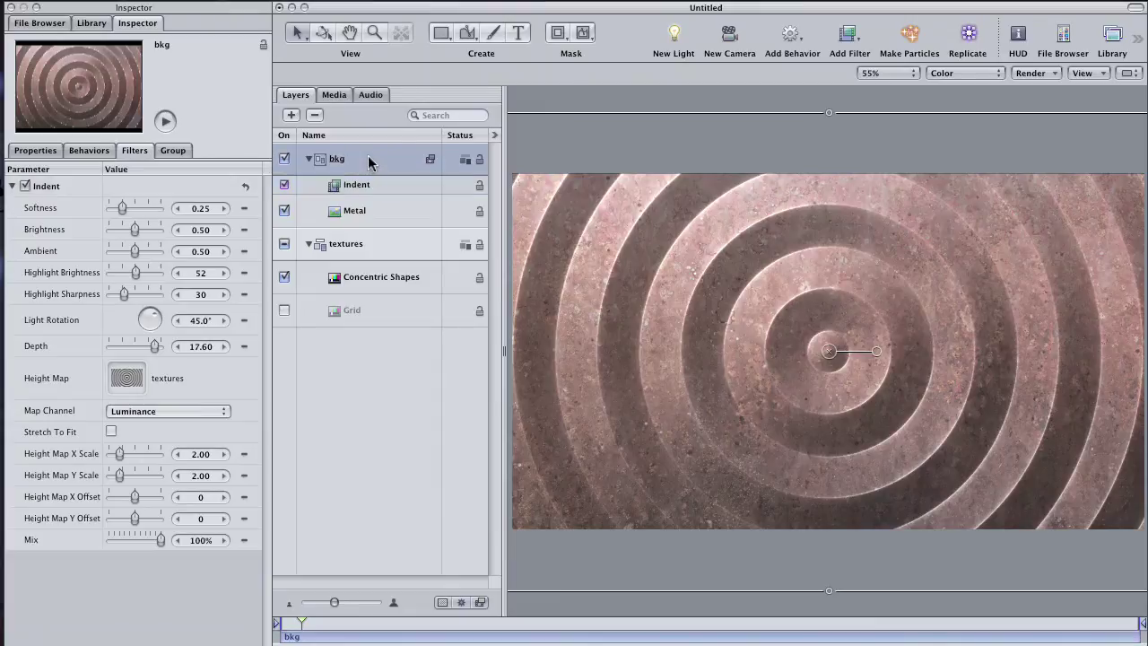
left_click(375, 187)
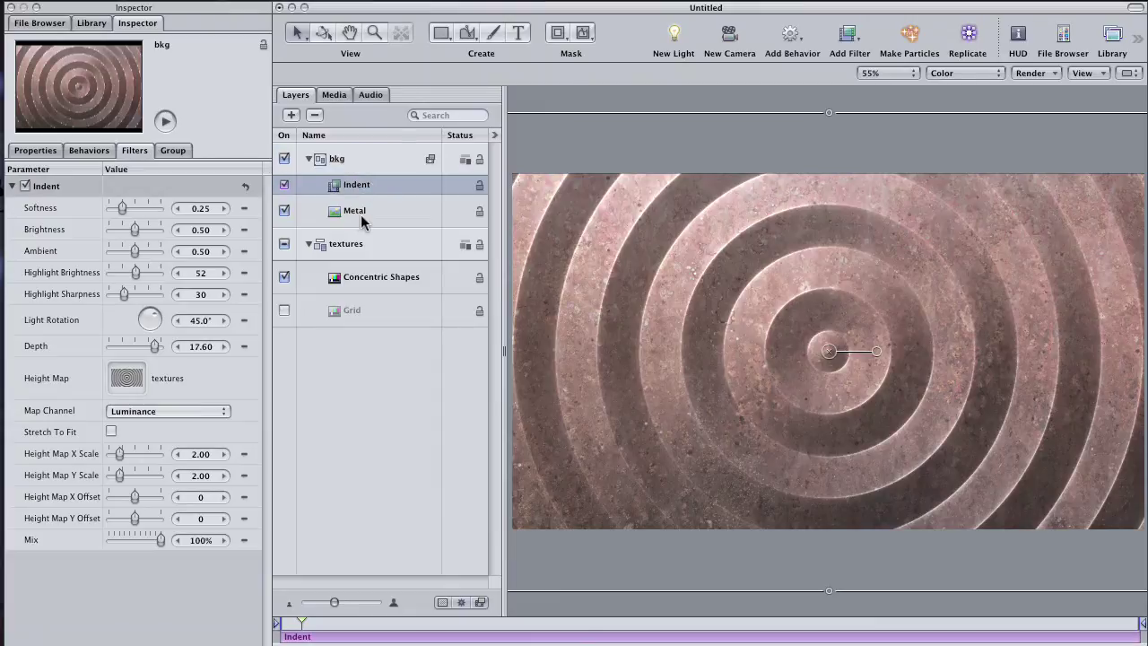
left_click(377, 163)
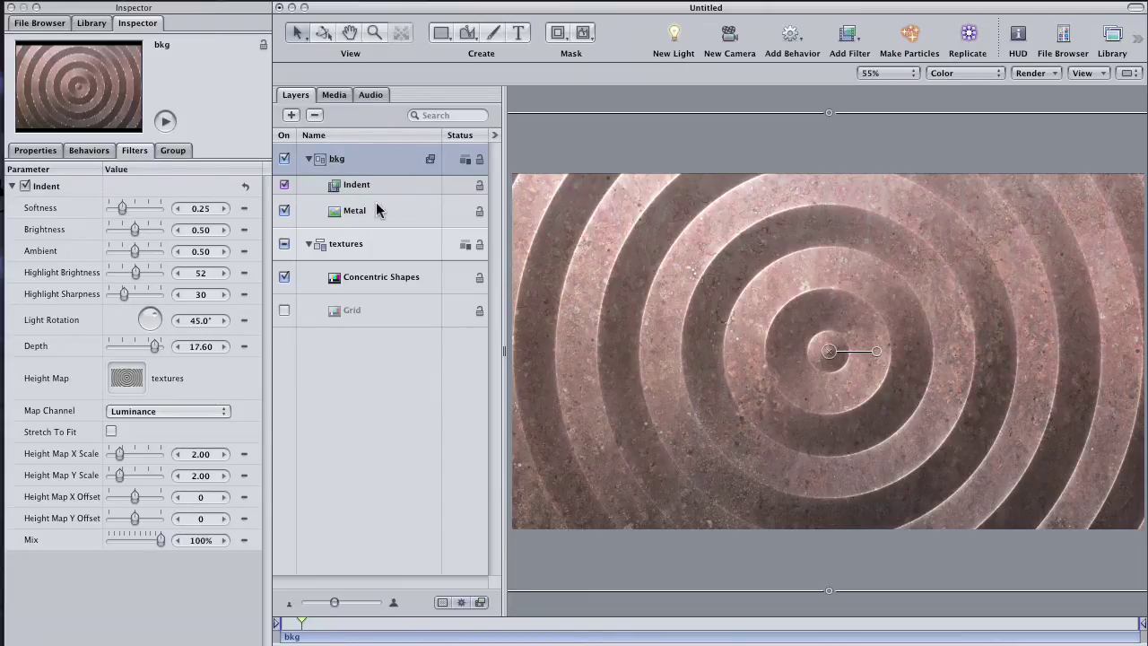
left_click(443, 41)
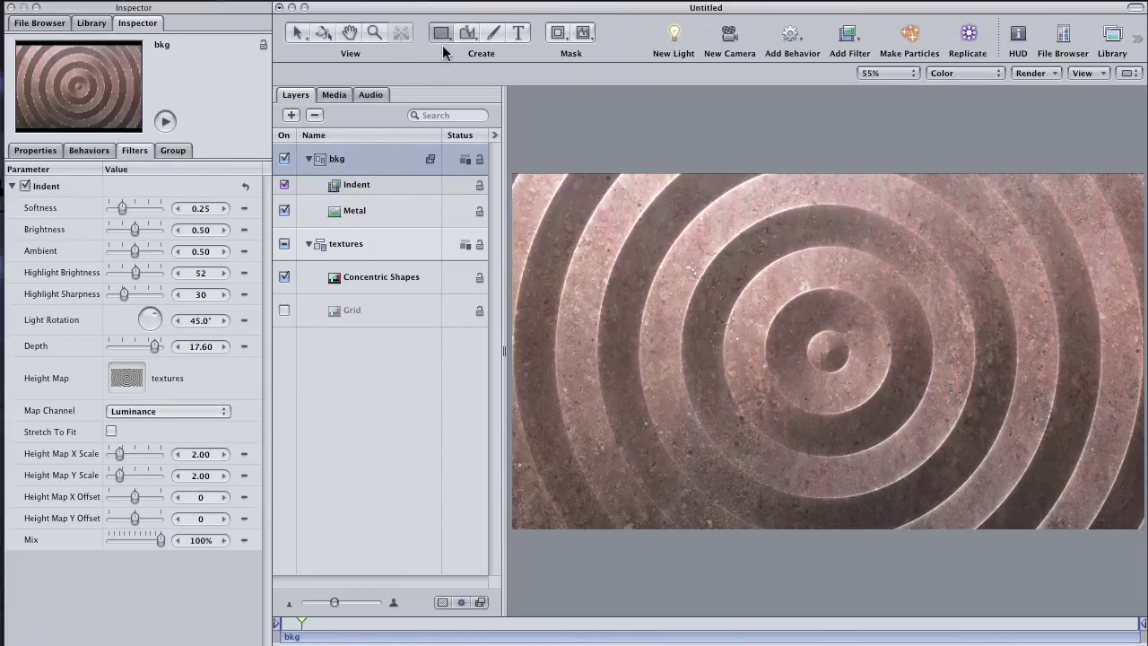
mouse_move(615, 235)
left_mouse_down()
mouse_move(683, 244)
mouse_move(793, 299)
left_mouse_up()
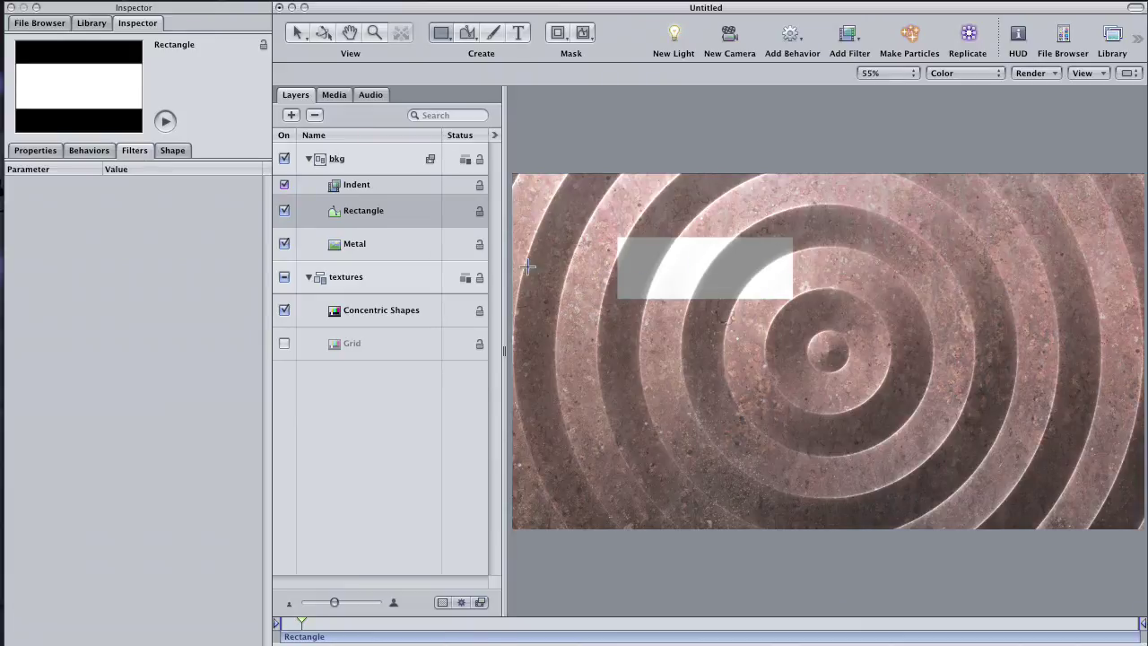
left_click(406, 244)
left_click(406, 222)
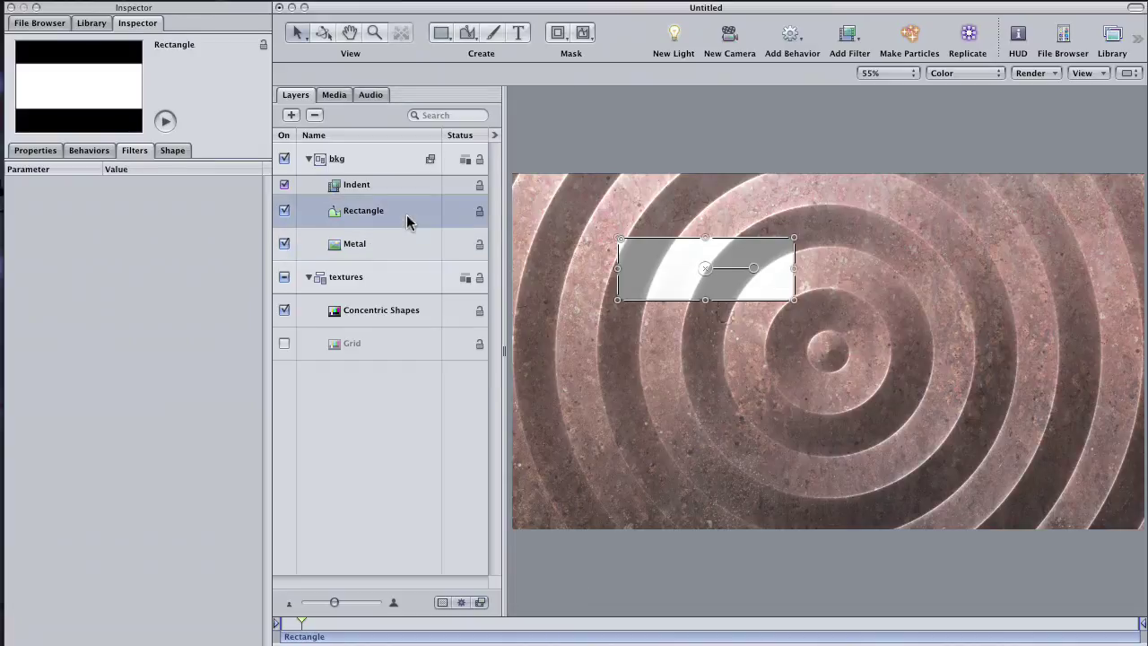
key("Delete")
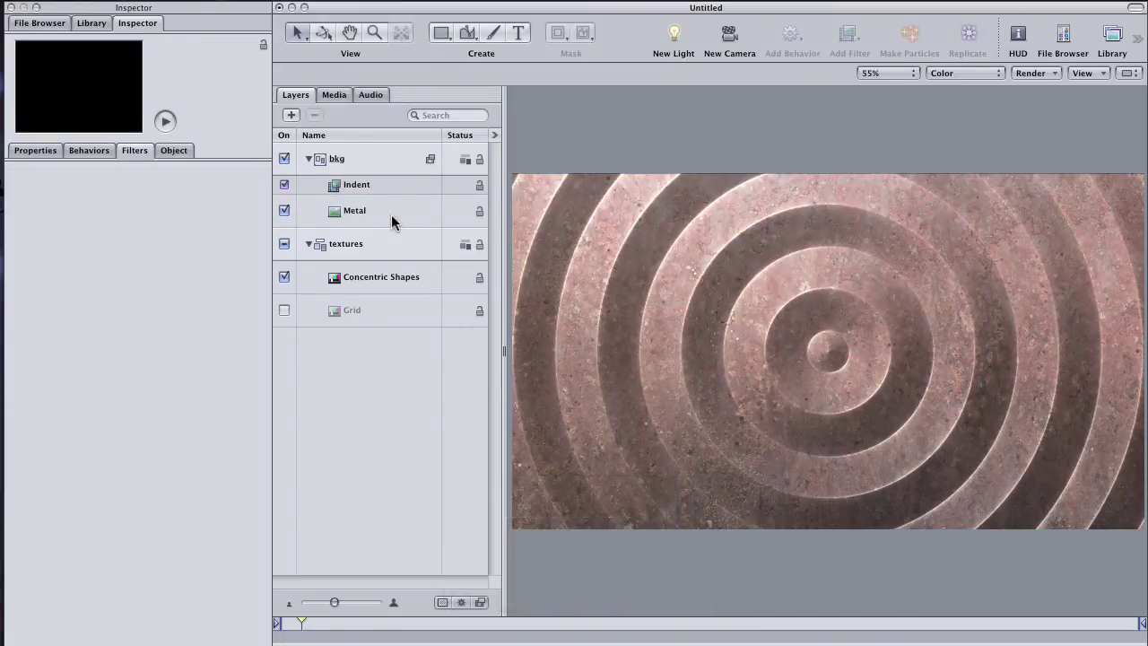
Add the Numbers generator from the Library (Cmd+2) into the bkg group
left_click(386, 164)
left_click(518, 38)
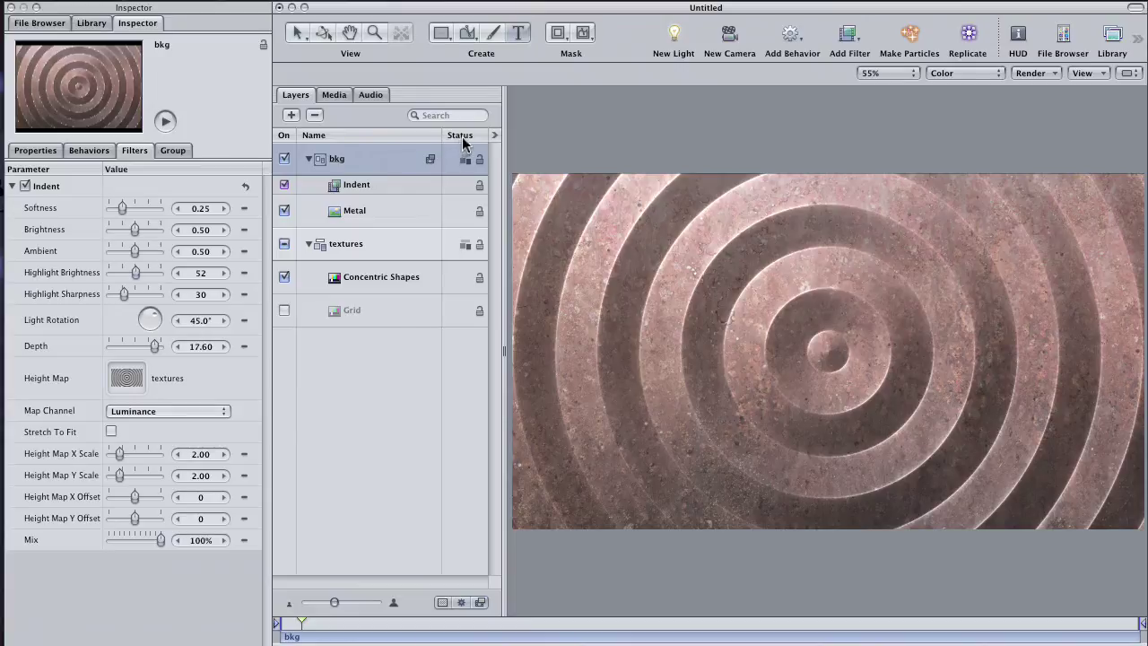
key("super+2")
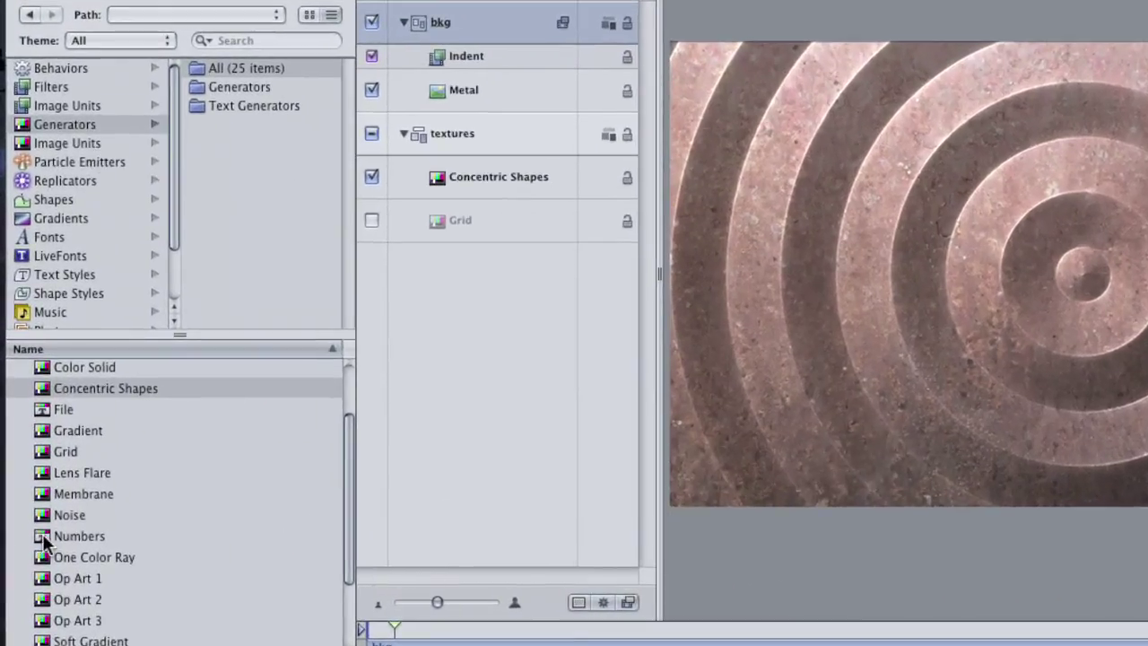
left_click_drag(42, 534, 453, 27)
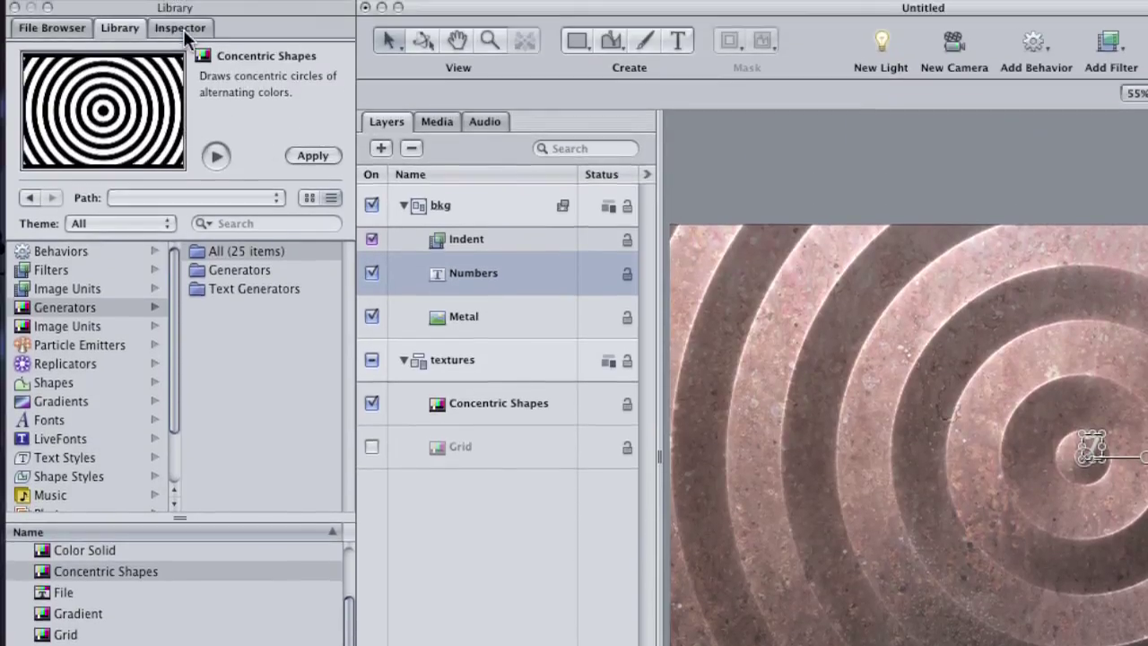
Open the Numbers text generator settings and review its Format, Style and Layout tabs
left_click(183, 29)
left_click(255, 193)
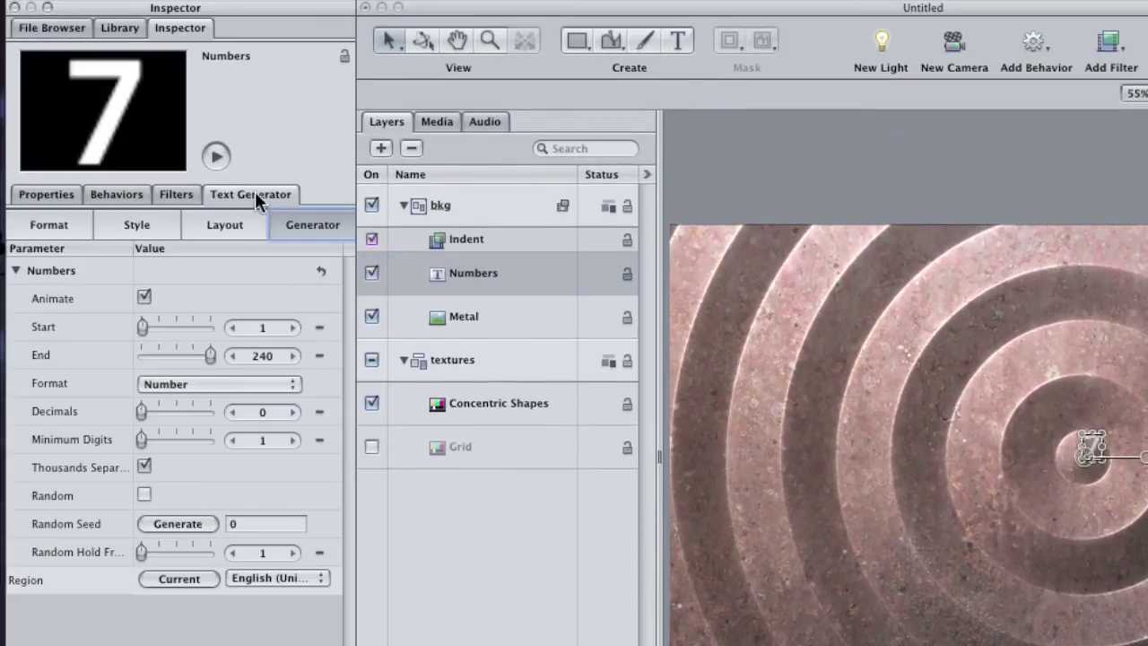
left_click(44, 231)
left_click(140, 231)
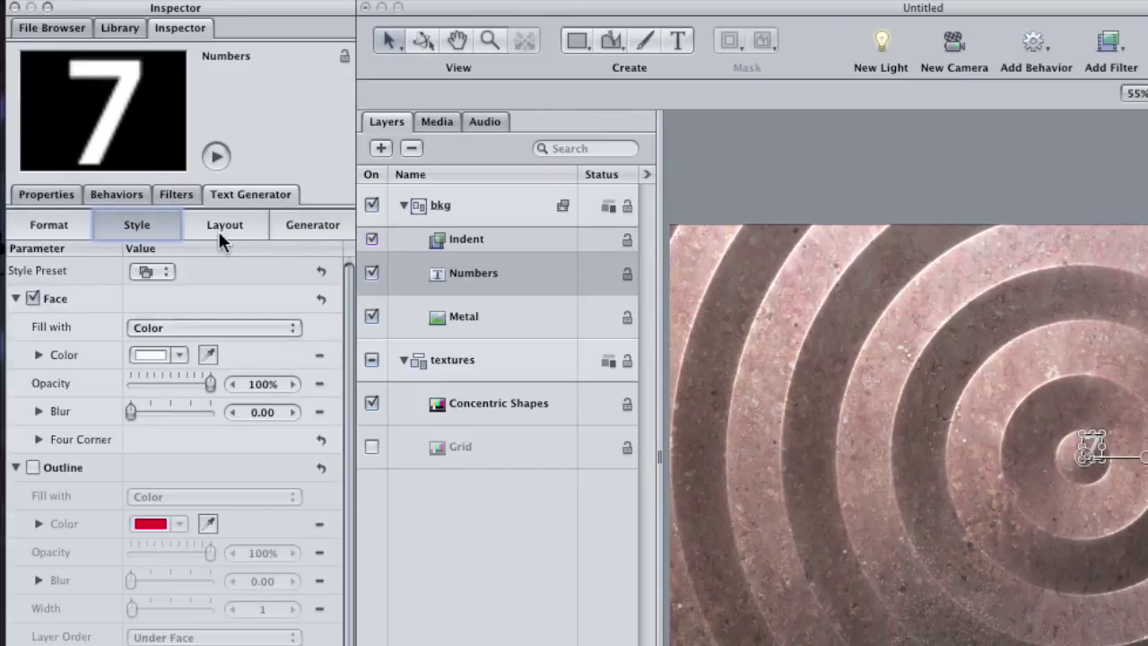
left_click(220, 232)
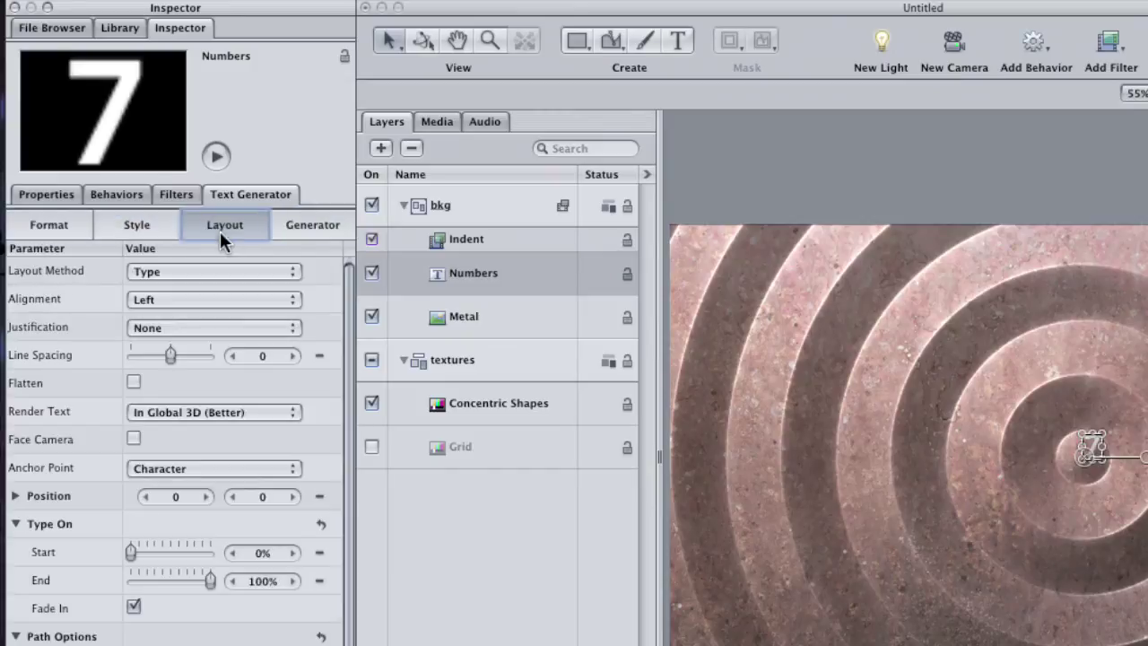
left_click(303, 230)
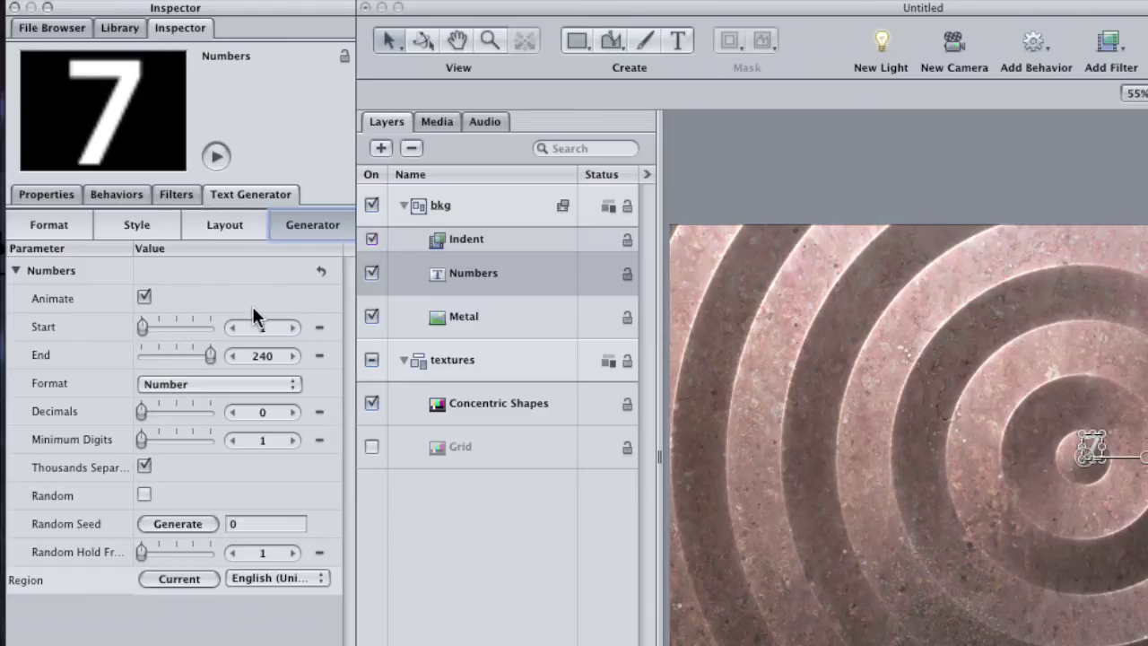
Set the counter to 4 minimum digits, counting from 1950 to 2011
left_click(264, 441)
type("4")
key("Return")
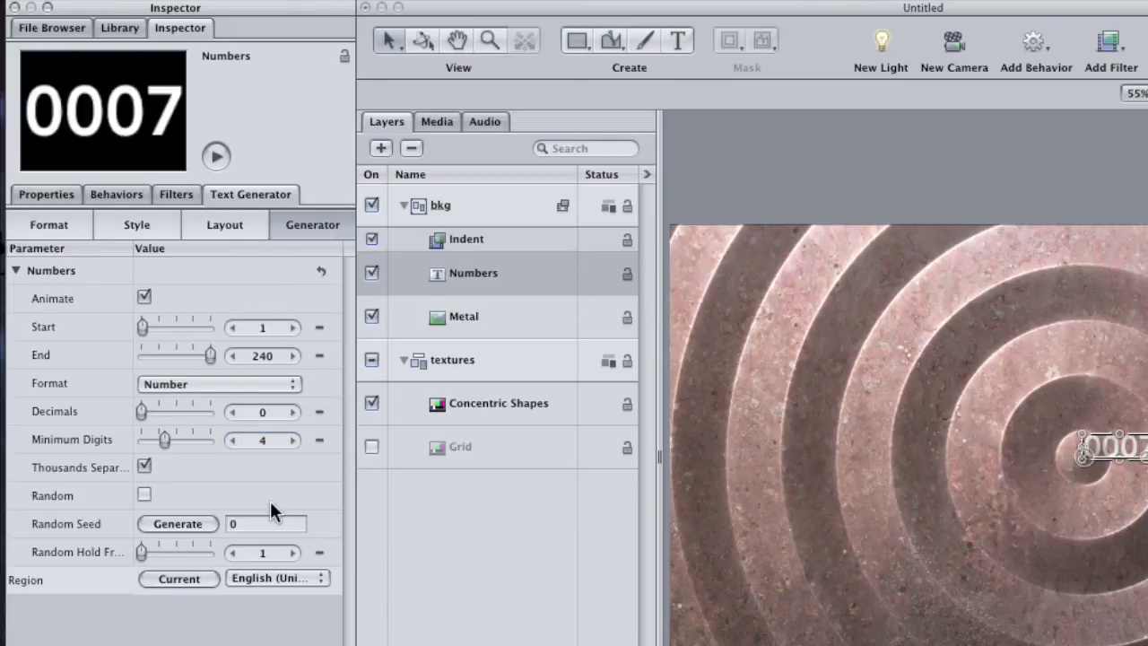
left_click(262, 327)
type("1950")
key("Return")
left_click(262, 356)
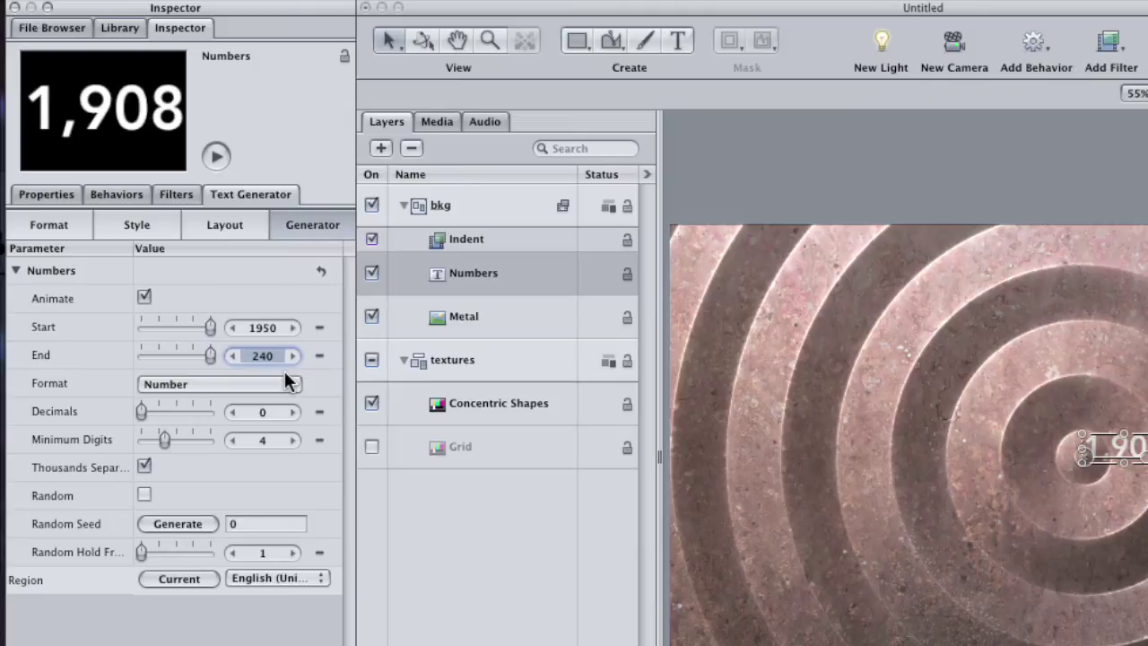
type("2011")
key("Return")
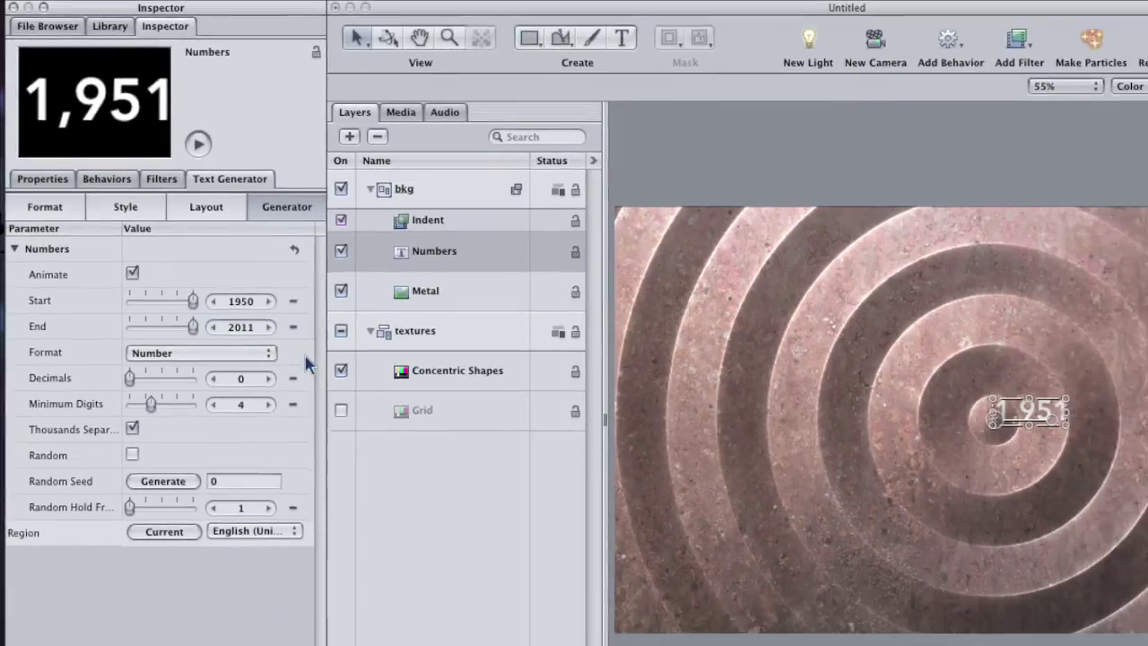
Preview playback stopping at 1975 and remove the thousands separator
key("space")
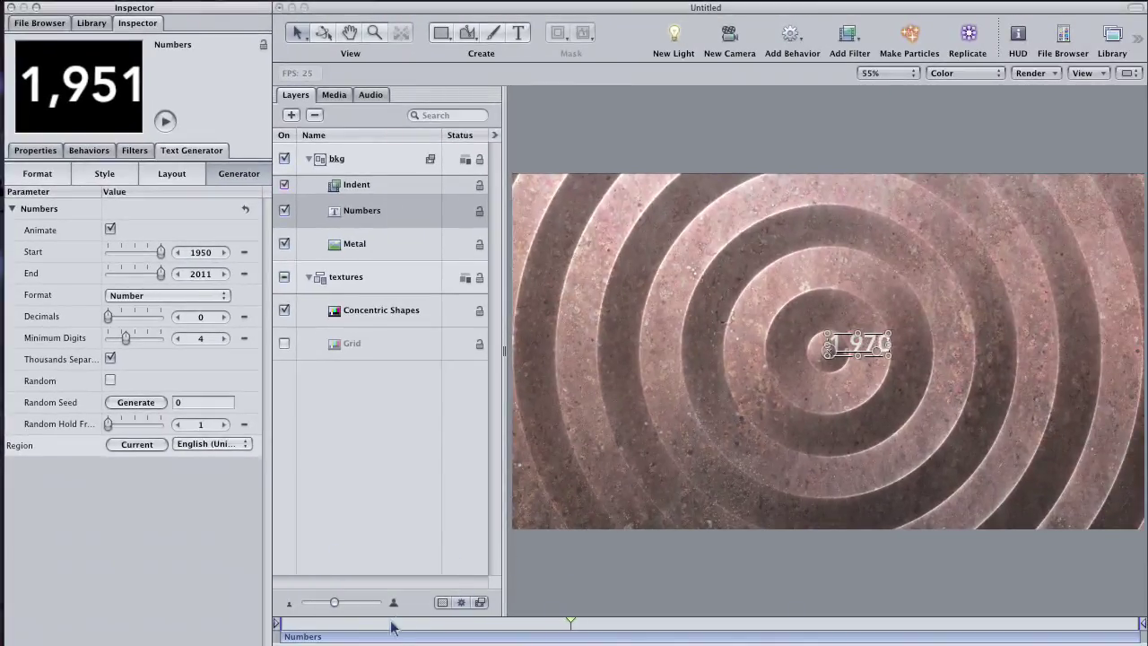
key("space")
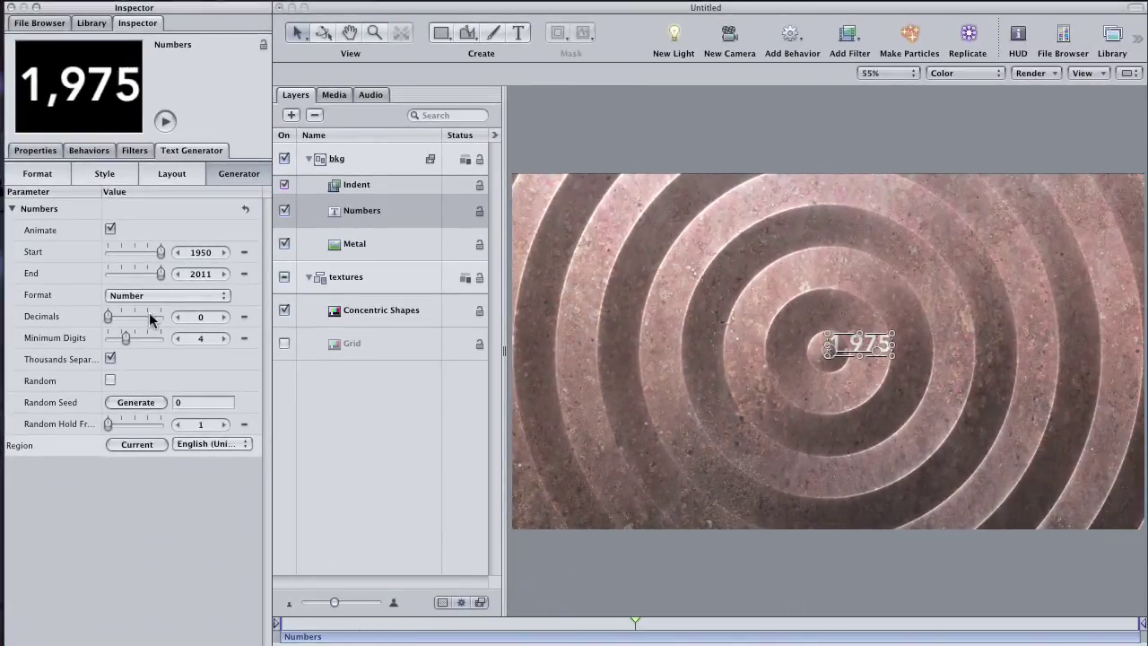
left_click(110, 359)
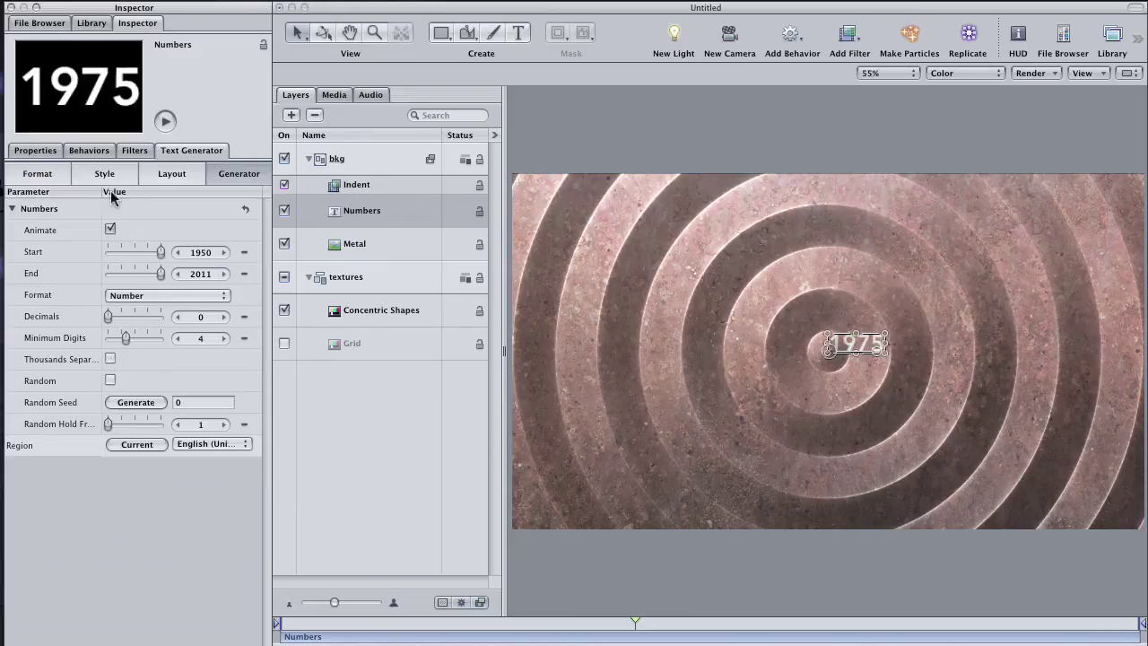
left_click(37, 175)
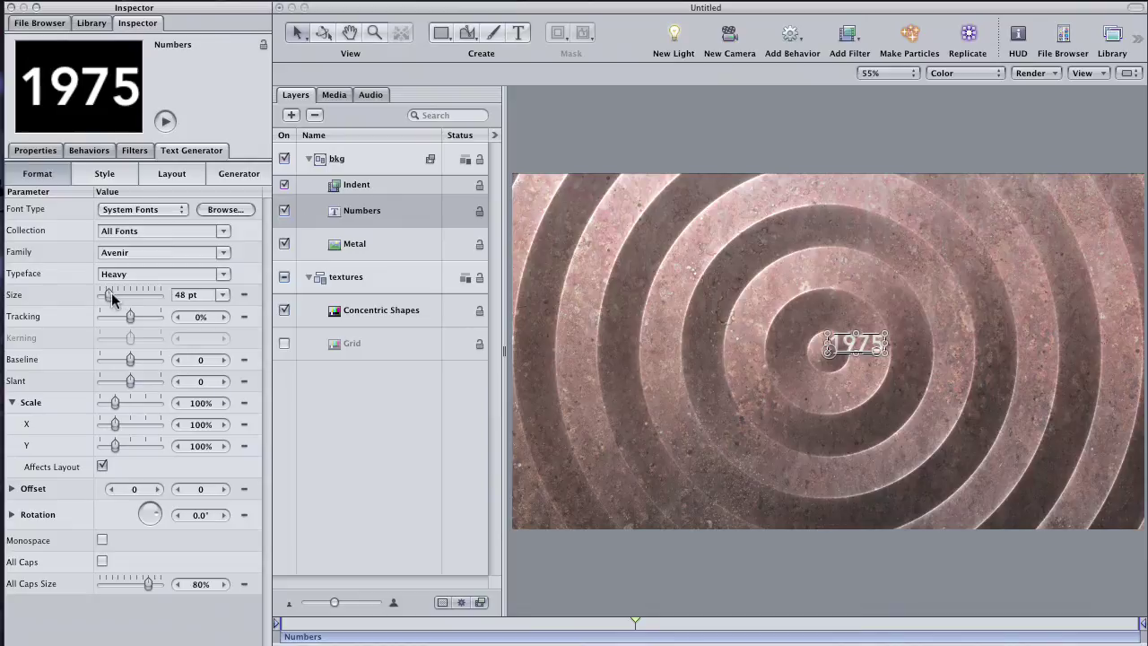
Enlarge 1975 to 115 pt and place it centred above the rings' centre
left_click_drag(109, 301, 119, 301)
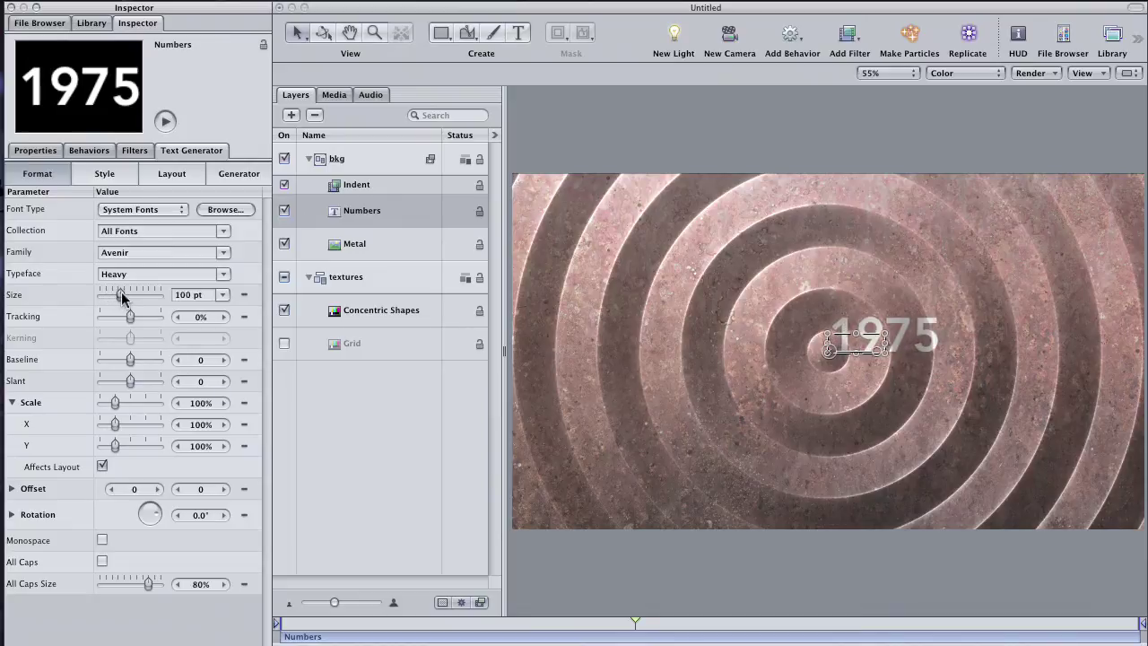
left_click_drag(125, 294, 125, 296)
left_click_drag(862, 336, 814, 298)
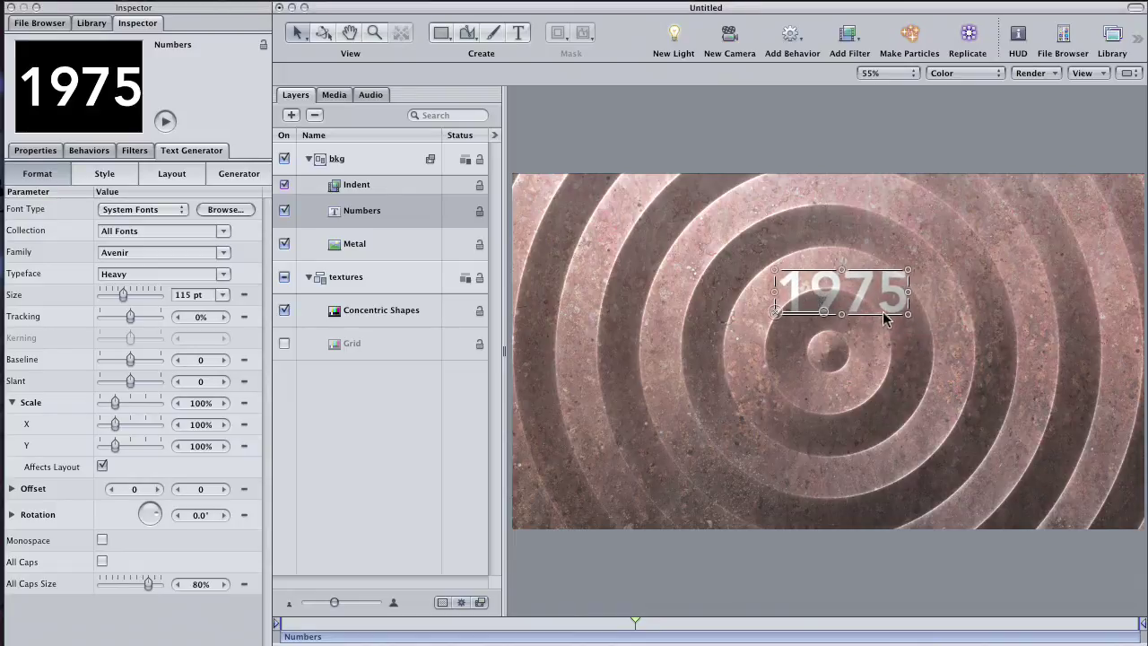
left_click_drag(883, 307, 863, 307)
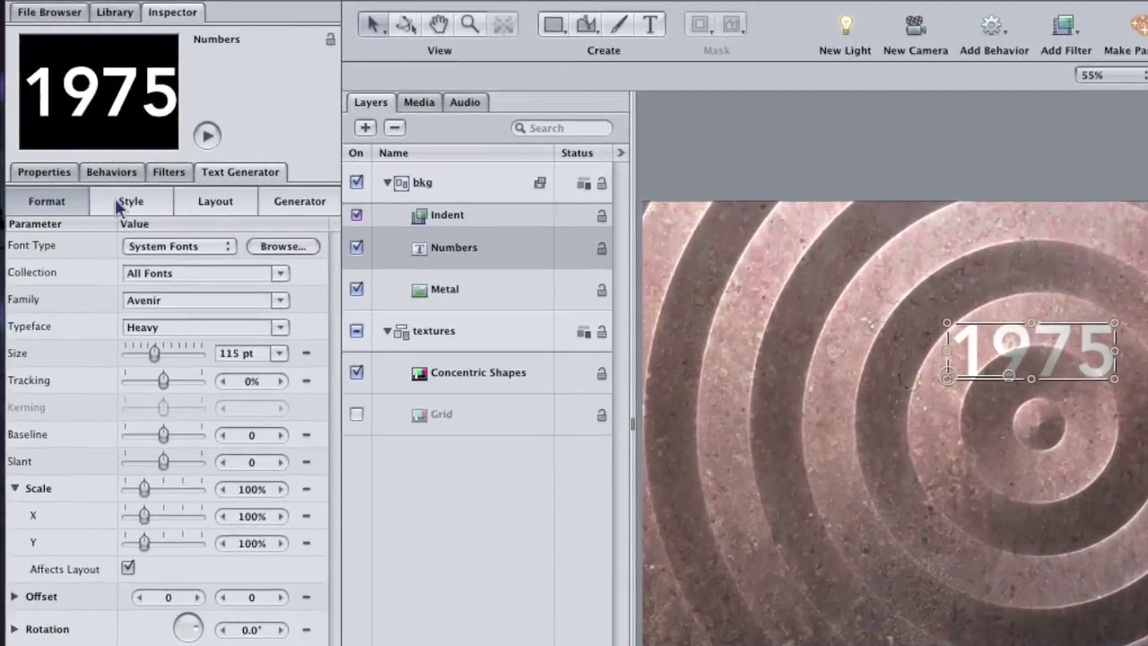
Make the 1975 text face colour black, nudging it slightly right and down
left_click(119, 189)
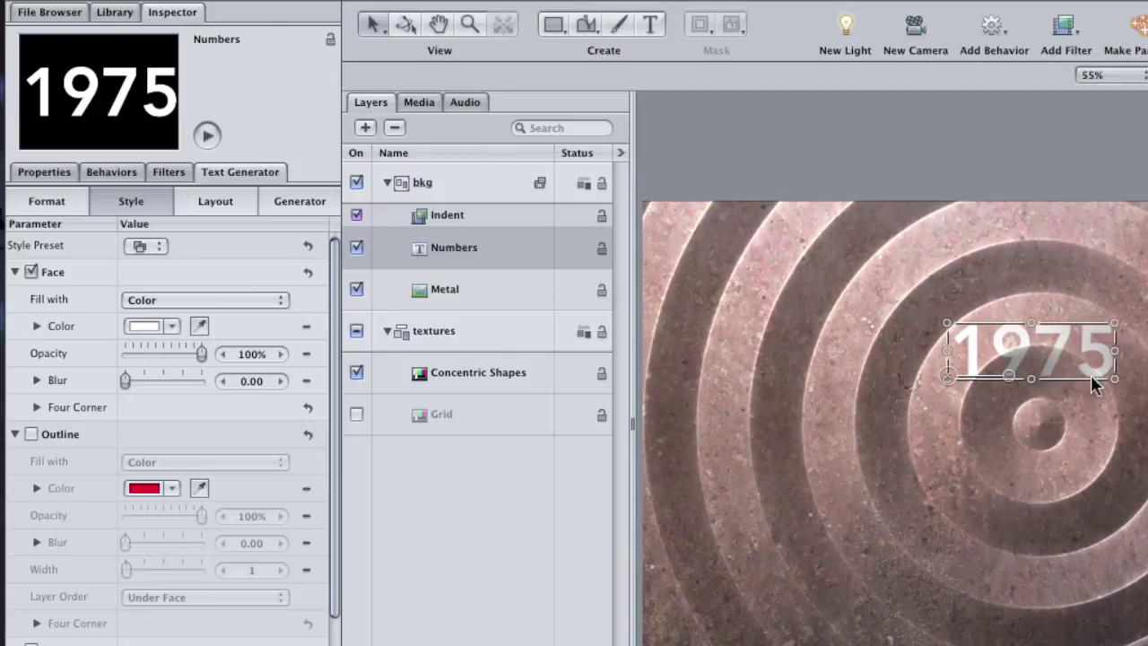
mouse_move(1061, 362)
left_mouse_down()
mouse_move(1064, 376)
mouse_move(1069, 366)
mouse_move(1051, 365)
left_mouse_up()
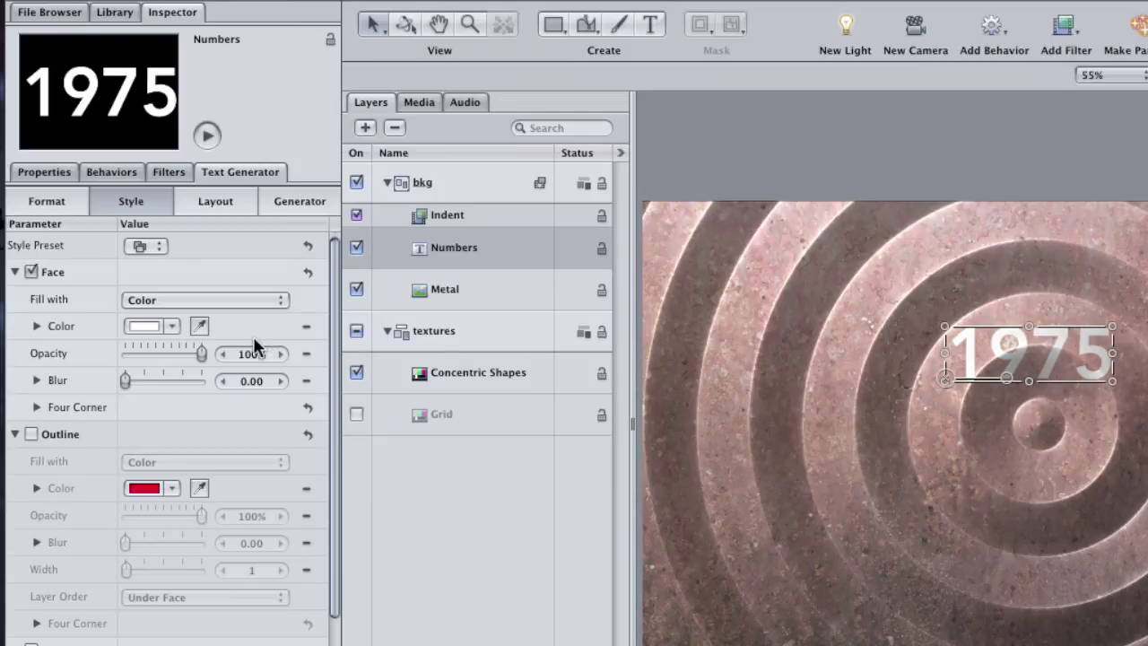
left_click(156, 326)
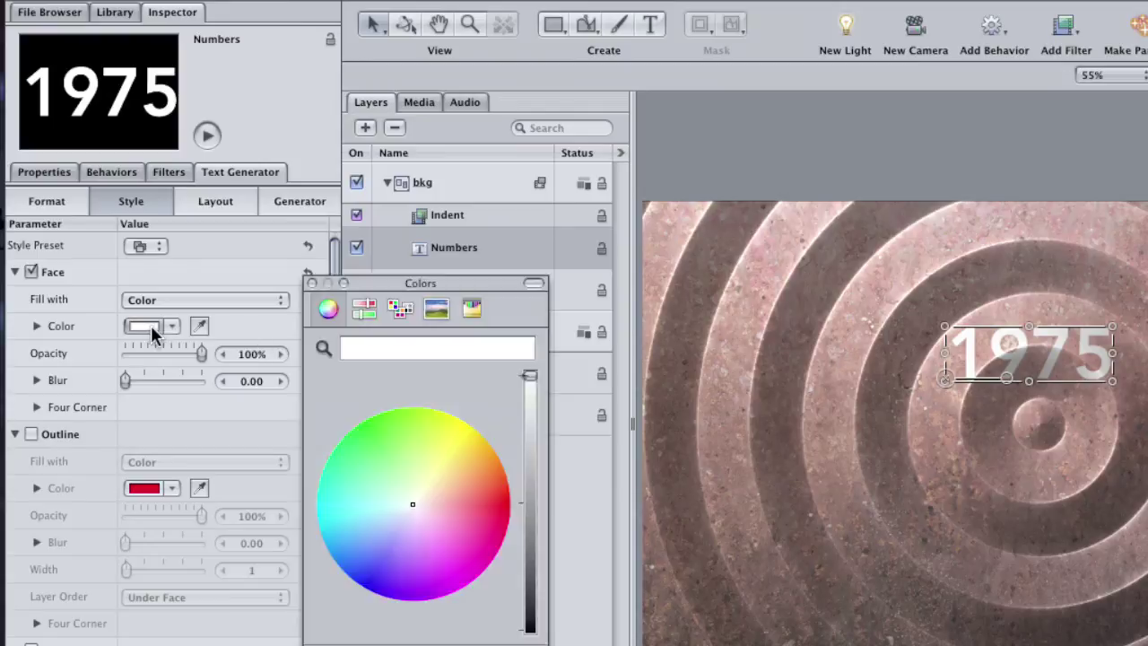
left_click_drag(529, 525, 529, 628)
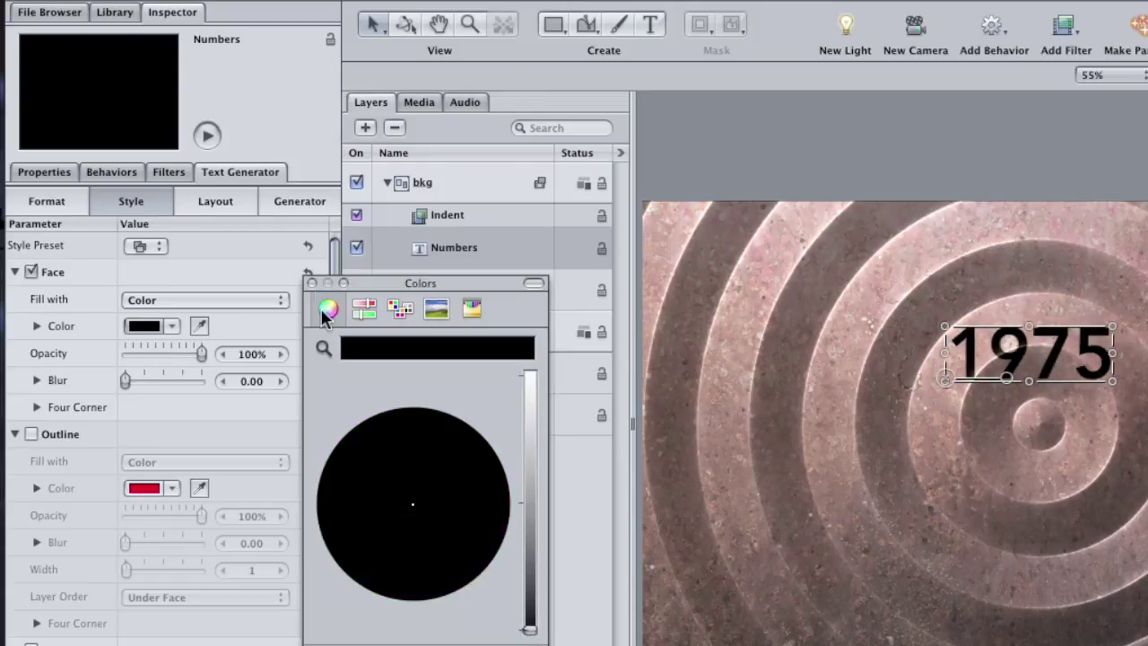
left_click(312, 283)
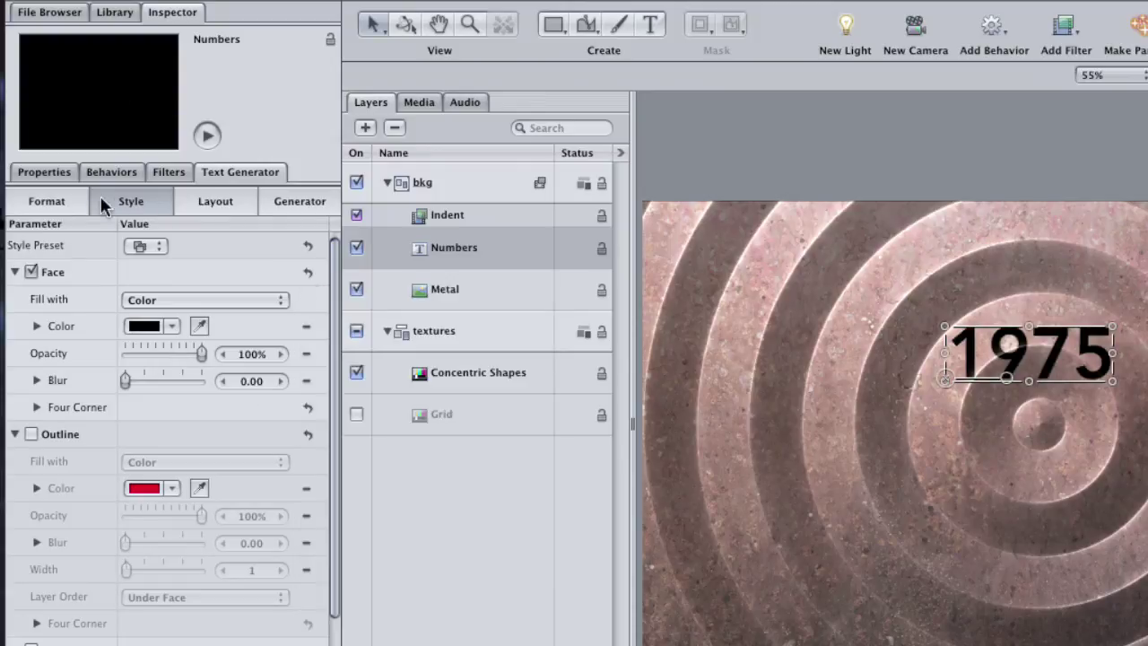
Set the Numbers layer blend mode to Overlay and move 1975 higher
left_click(50, 172)
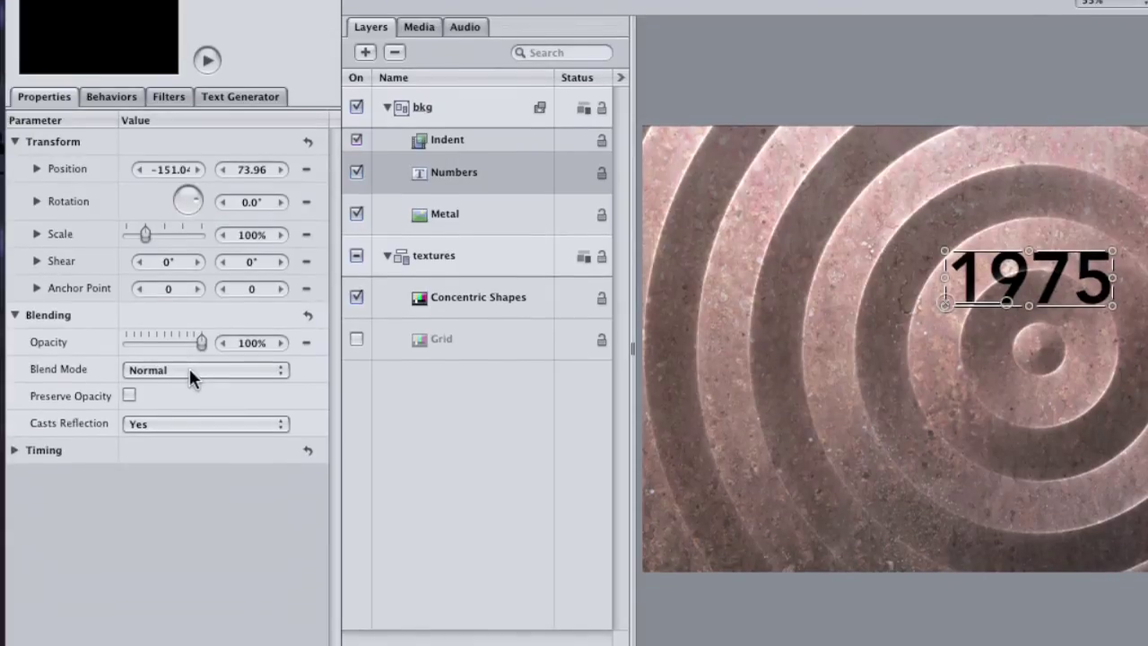
left_click(191, 369)
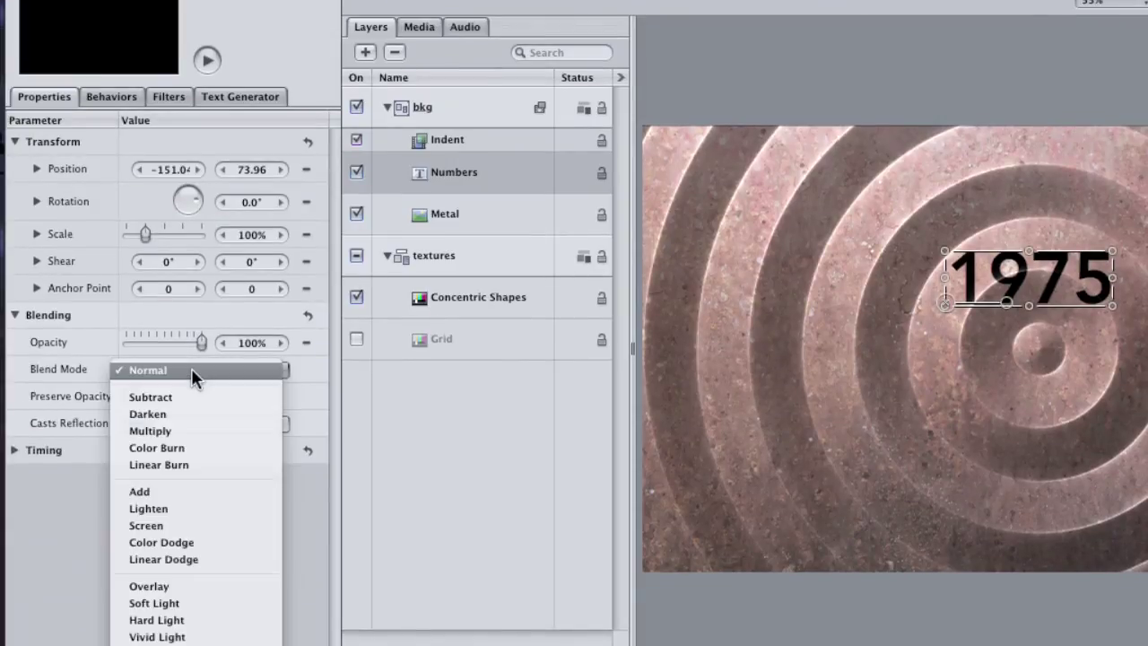
left_click(188, 586)
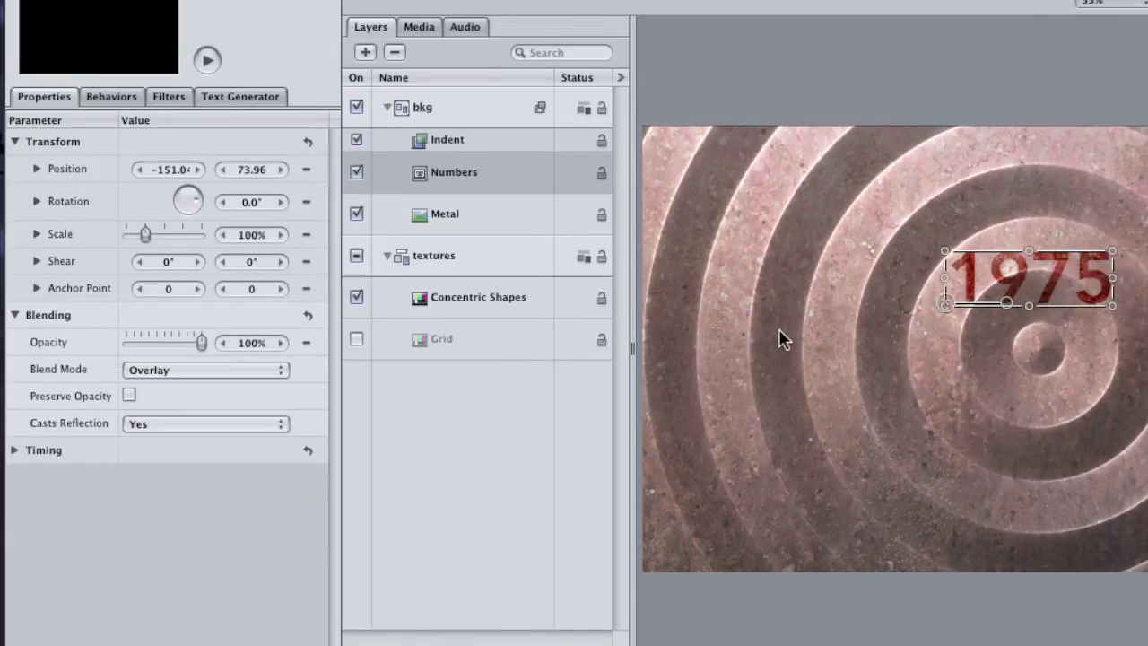
left_click_drag(1011, 300, 1013, 254)
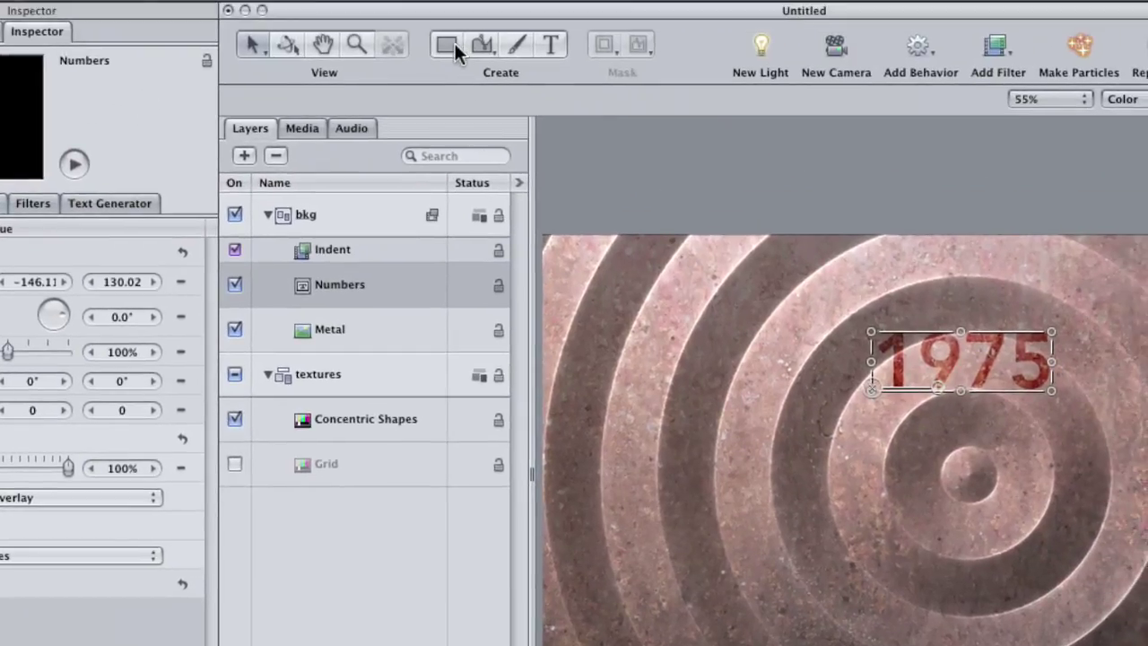
Draw a circle with the Circle tool near the rings' centre
left_click(457, 40)
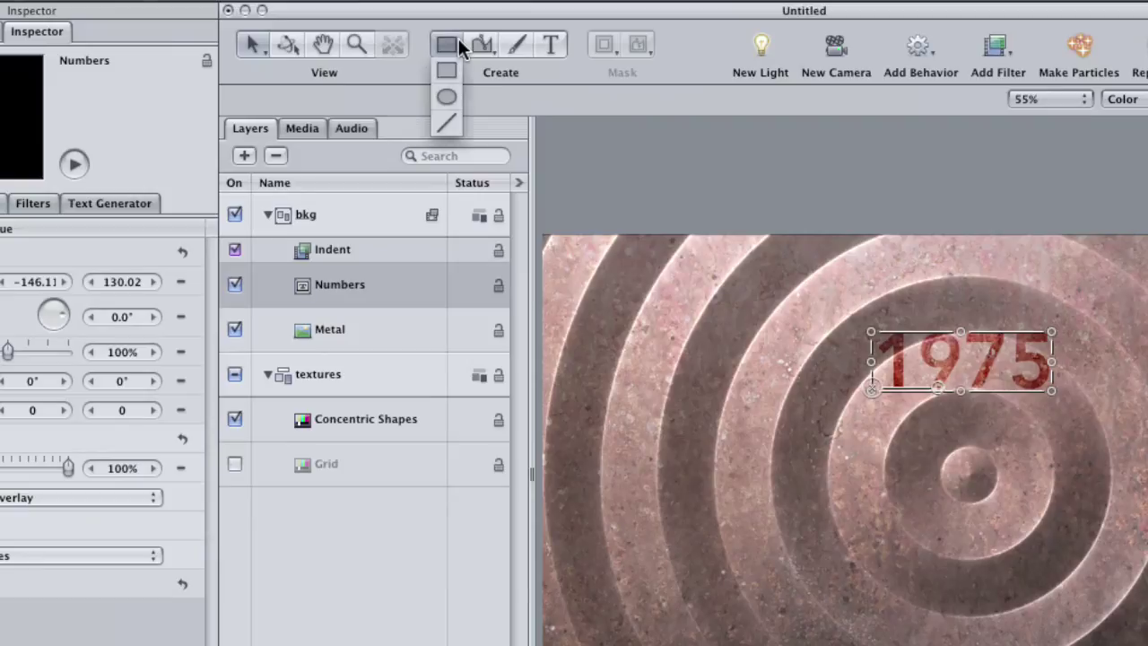
left_click(451, 101)
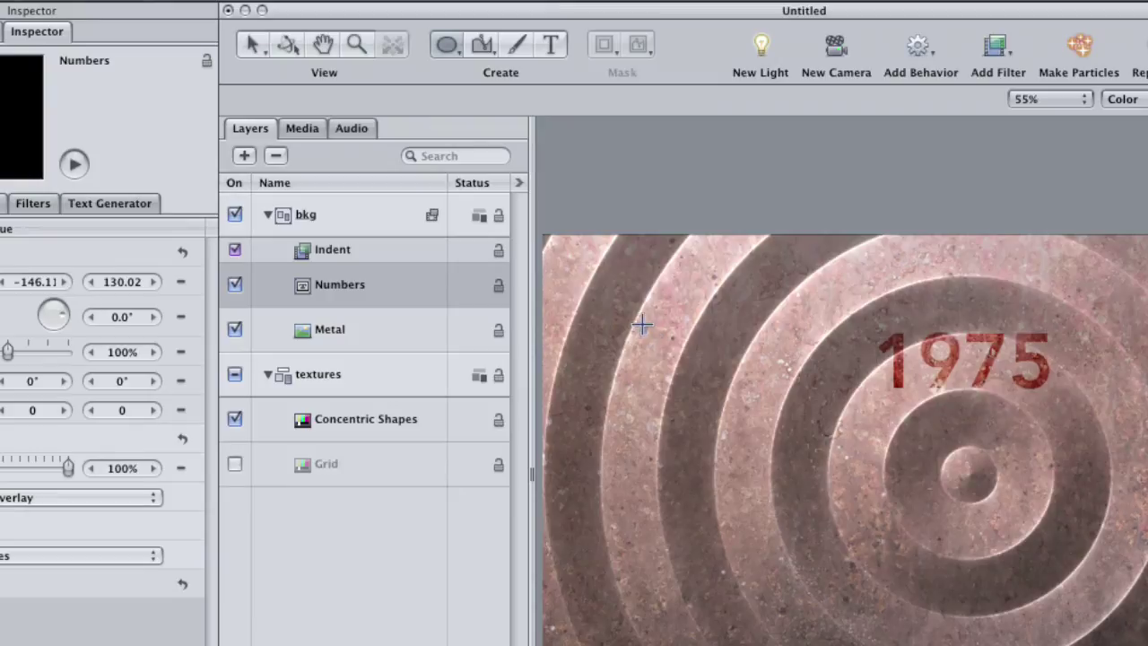
left_click_drag(640, 326, 834, 481)
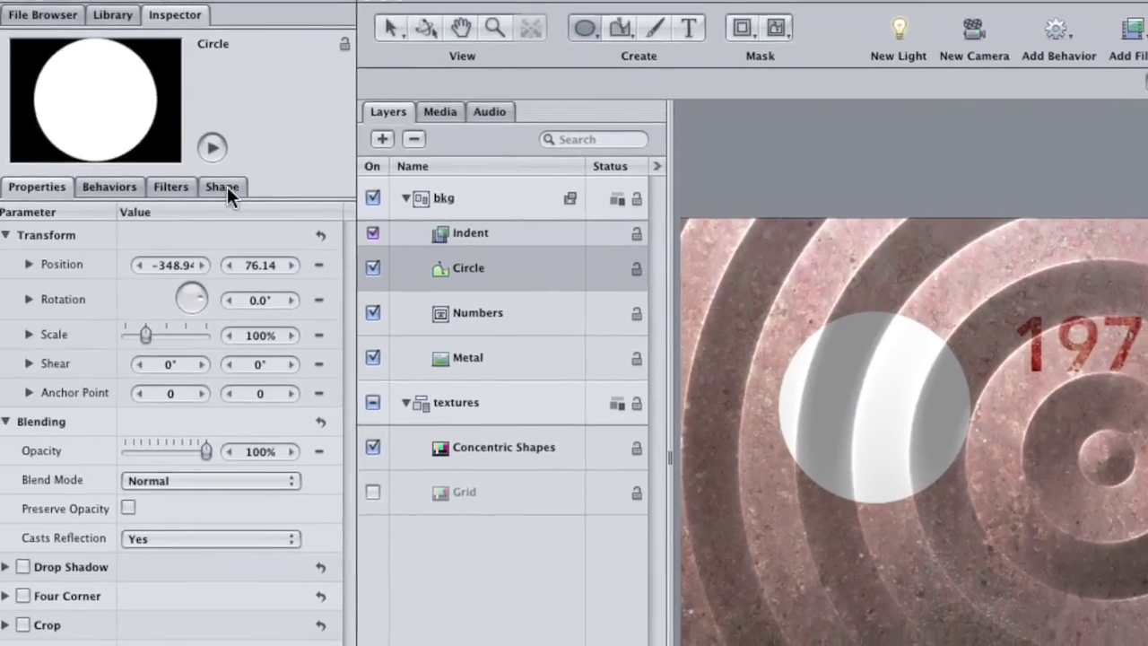
Remove the circle's fill, give it a white outline, and reset its transform to centre it
left_click(87, 205)
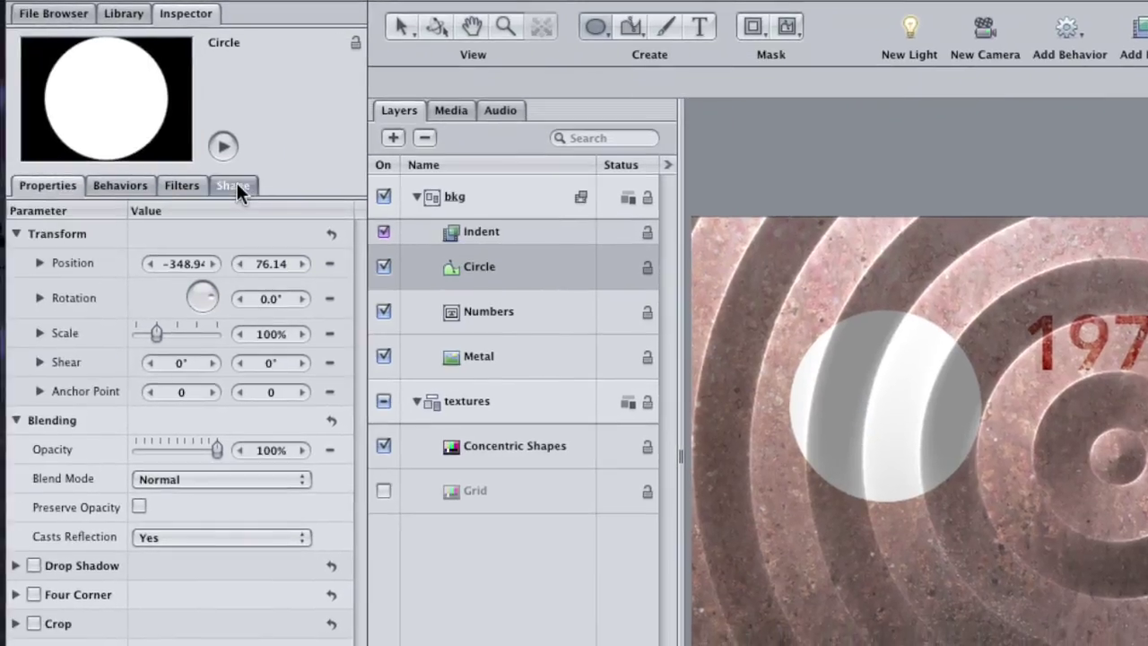
left_click(35, 293)
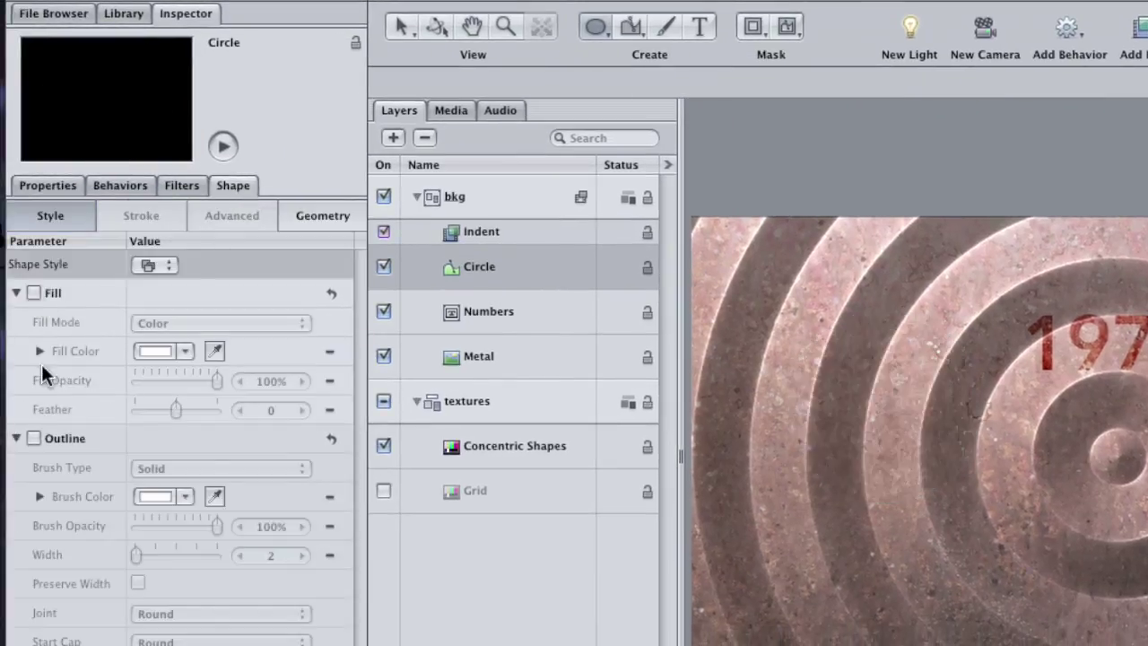
left_click(33, 438)
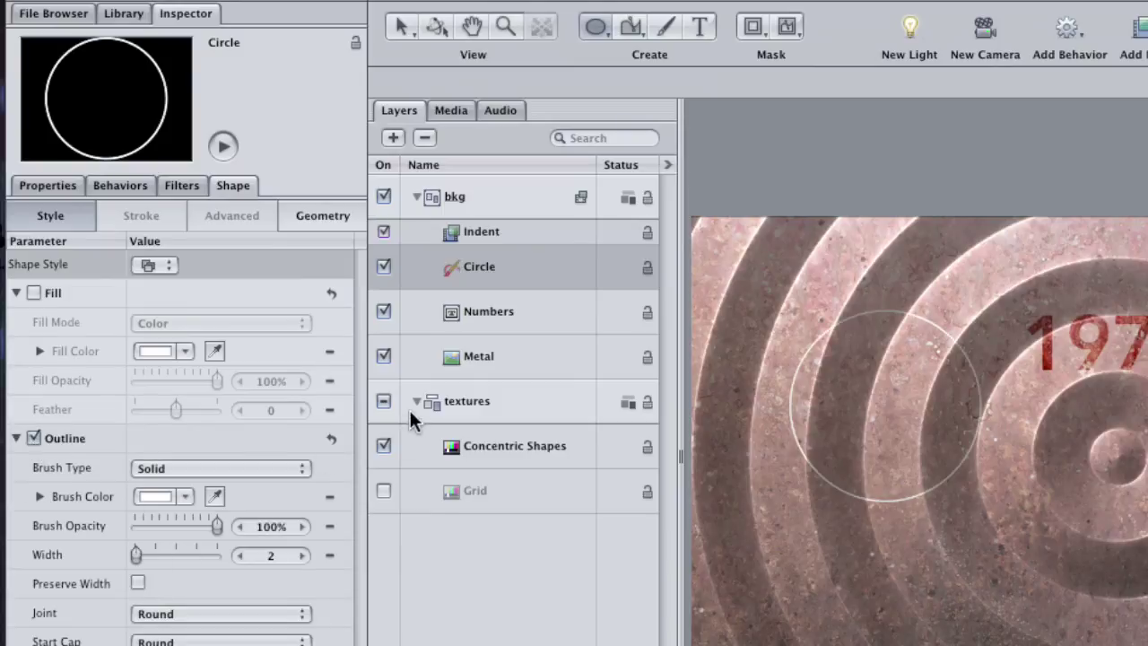
left_click(54, 189)
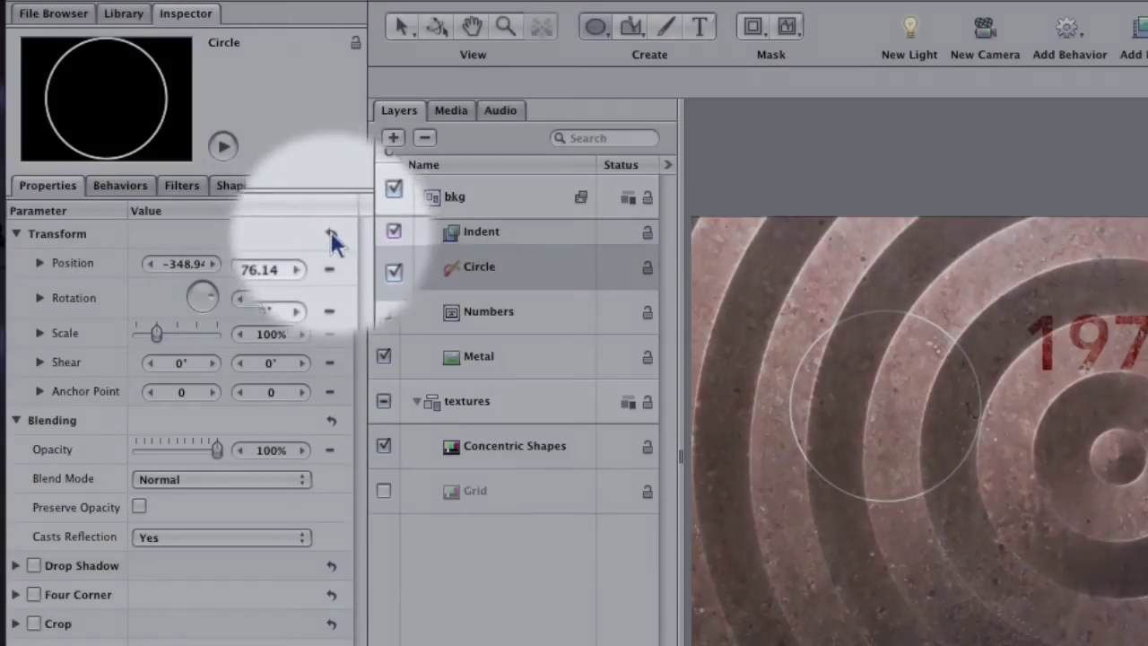
left_click(331, 234)
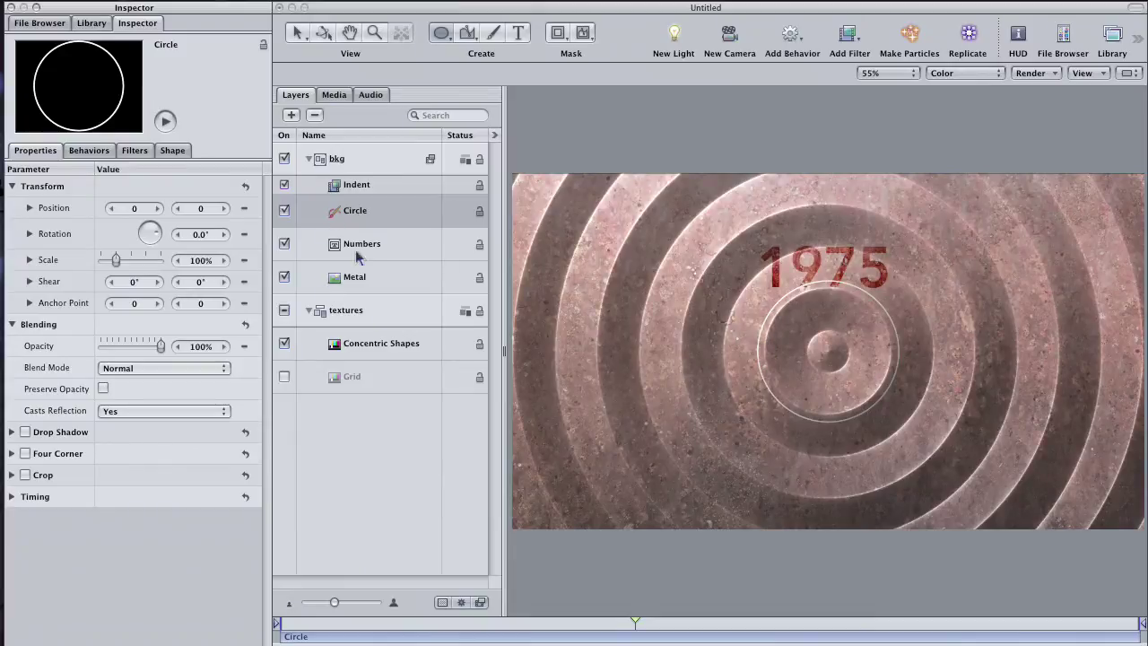
Set the Numbers text layout method to Path with a Geometry path shape
left_click(359, 256)
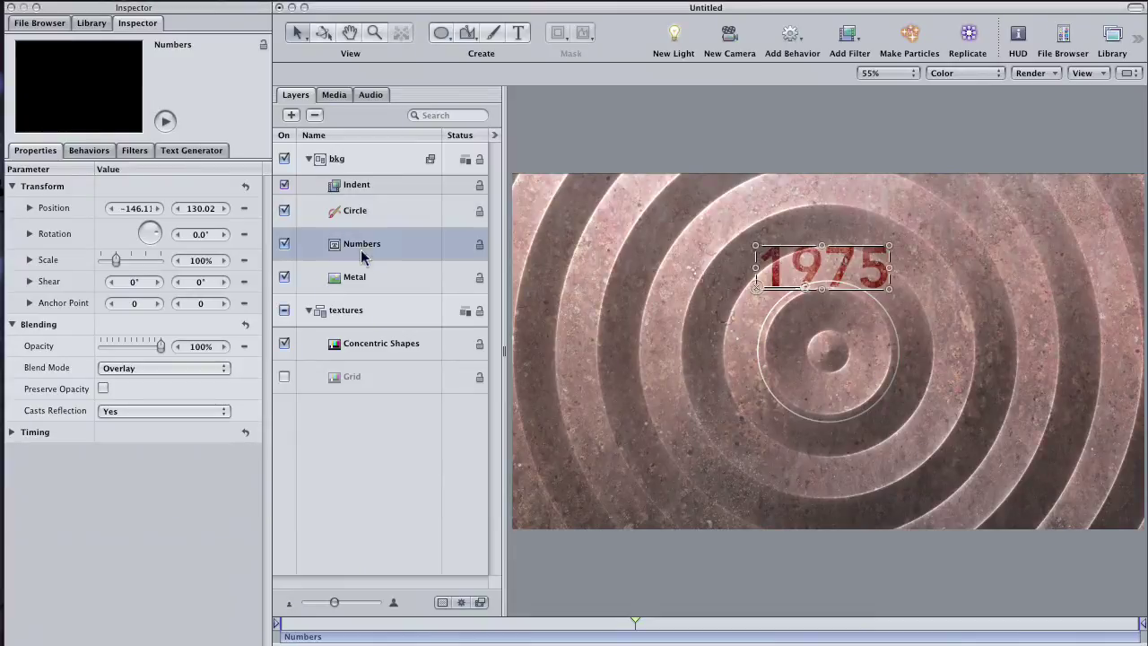
left_click(202, 151)
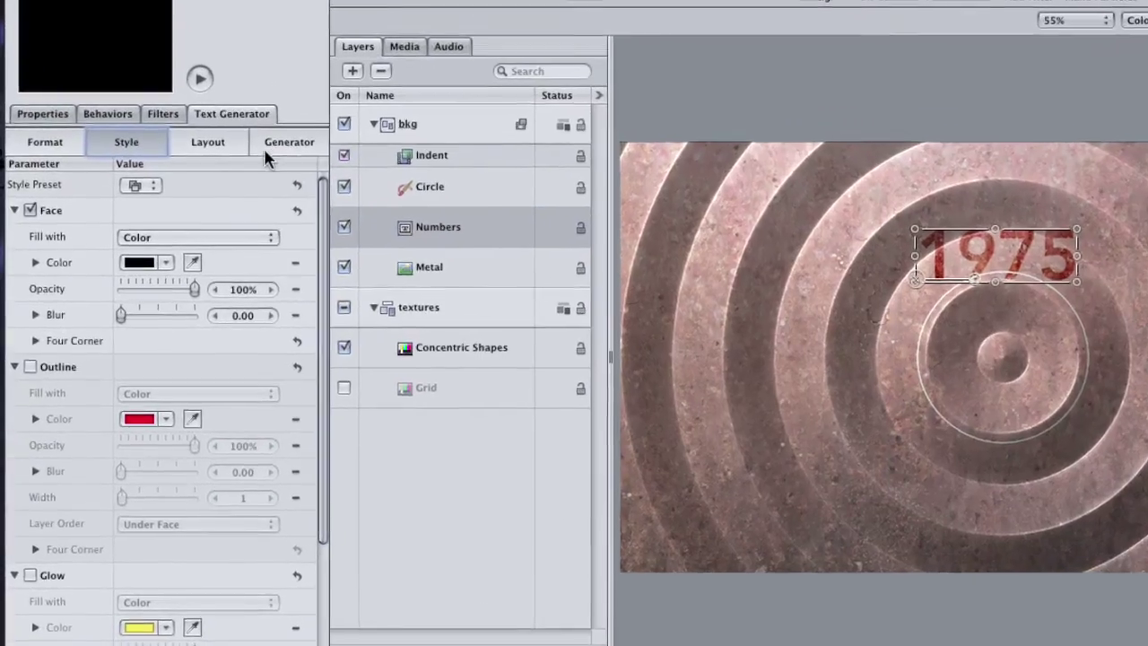
left_click(218, 143)
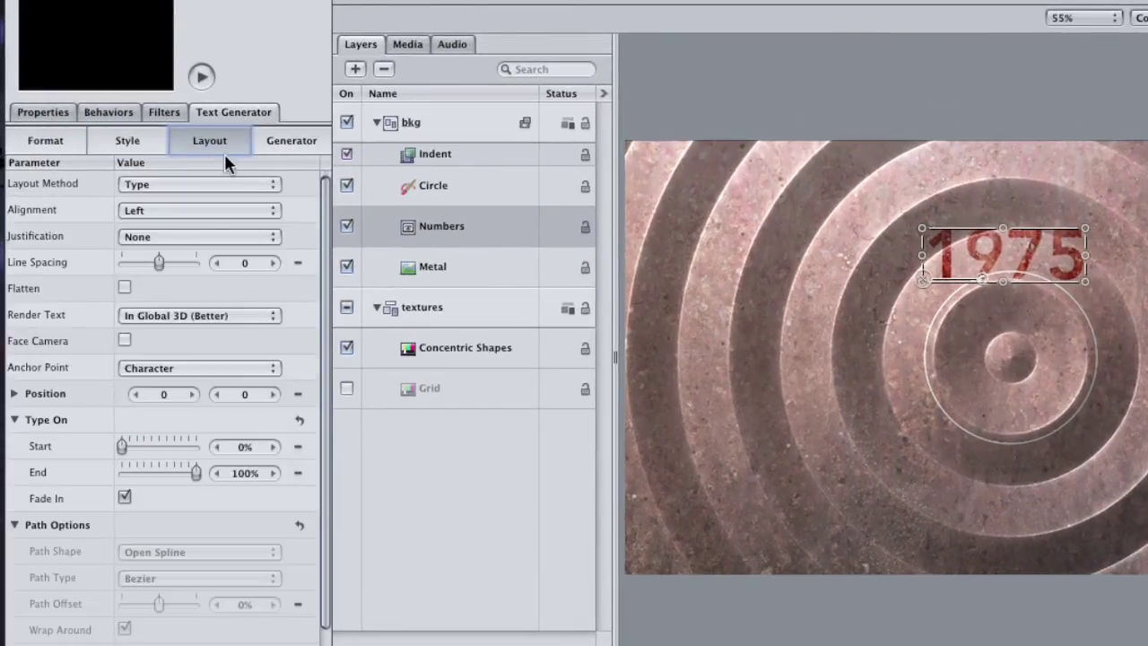
left_click(201, 184)
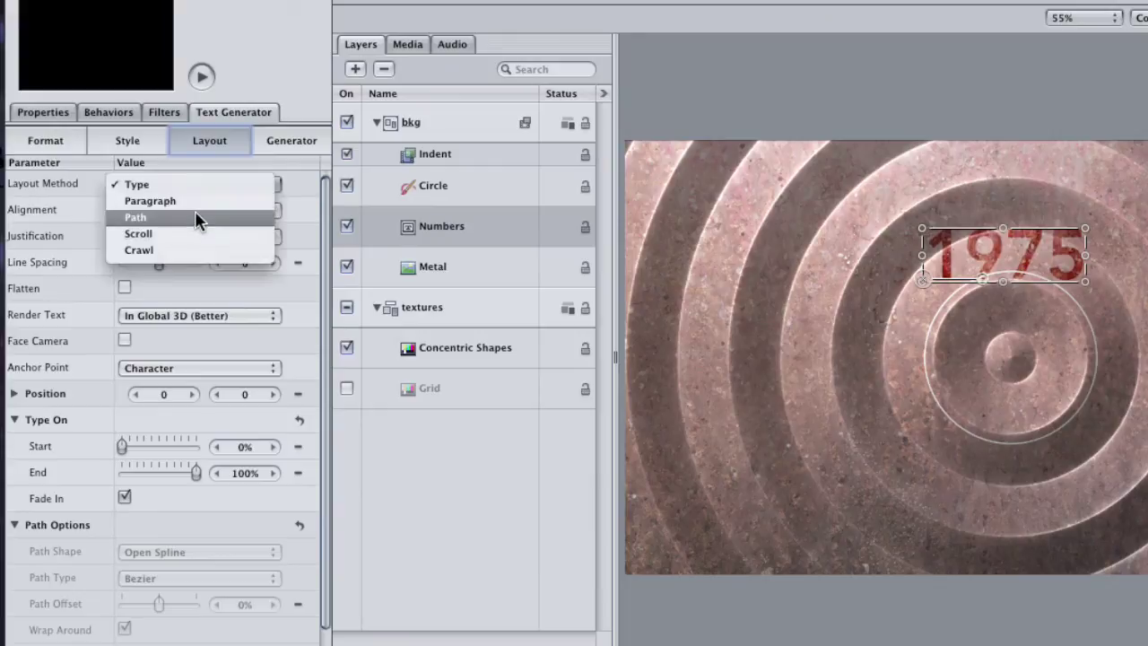
left_click(195, 214)
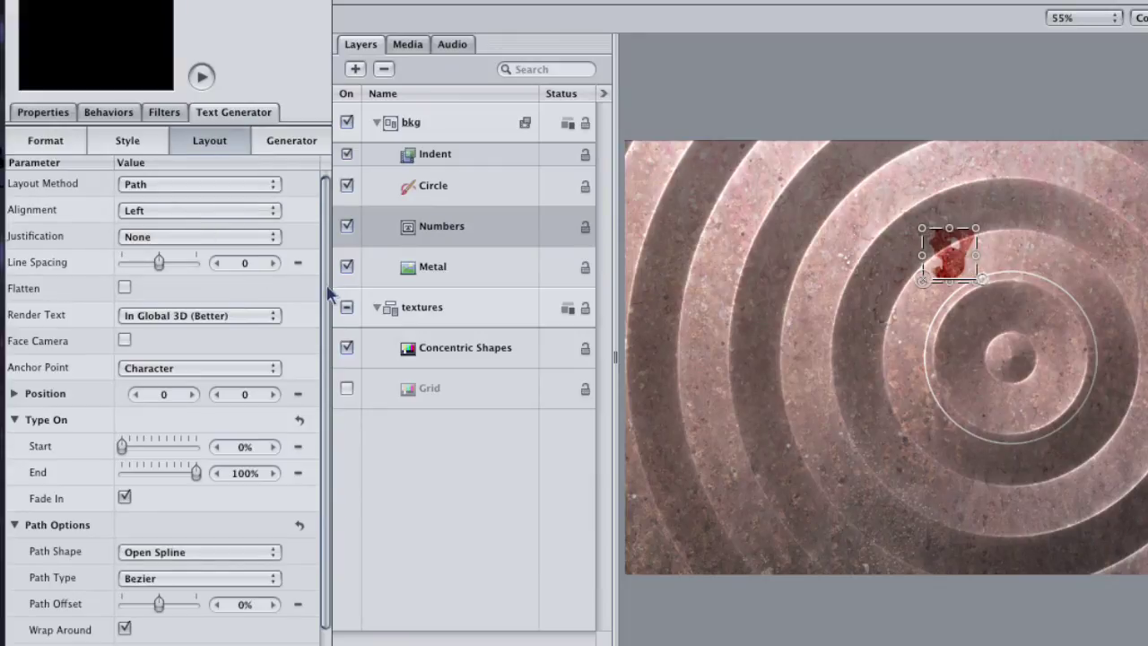
scroll(329, 296, "down", 5)
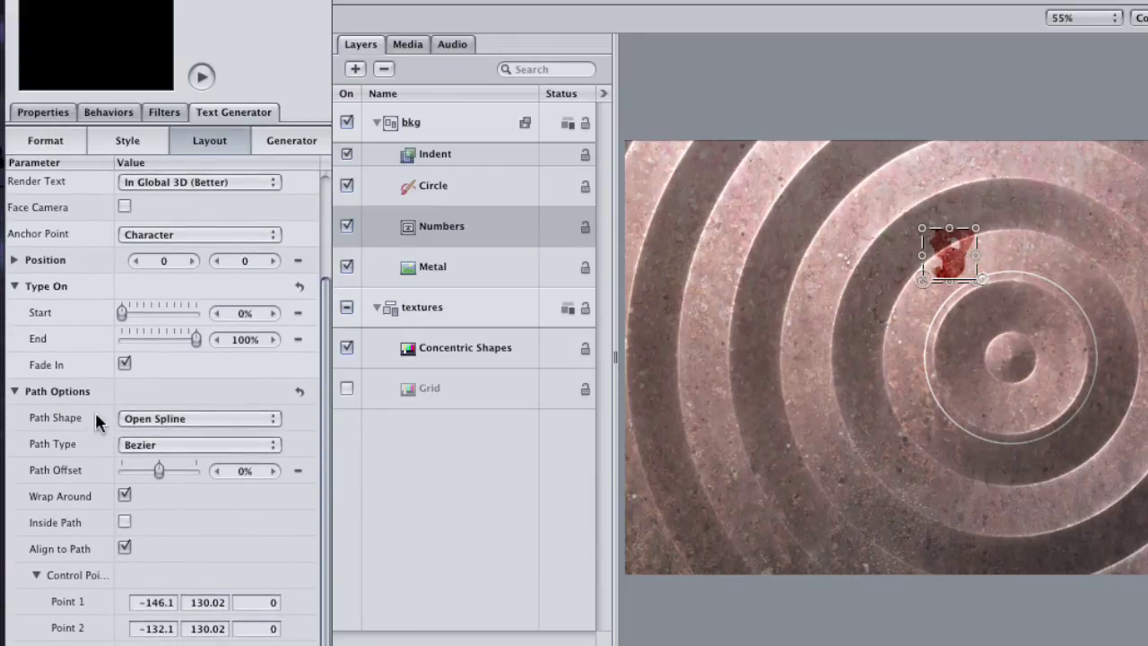
left_click(179, 419)
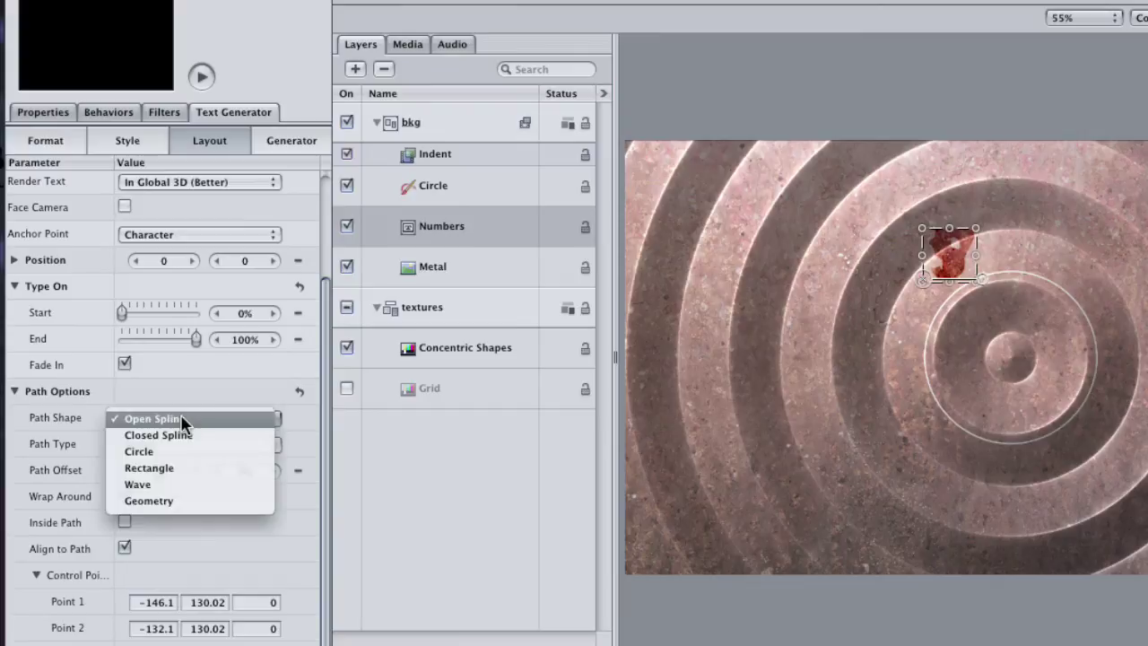
left_click(189, 503)
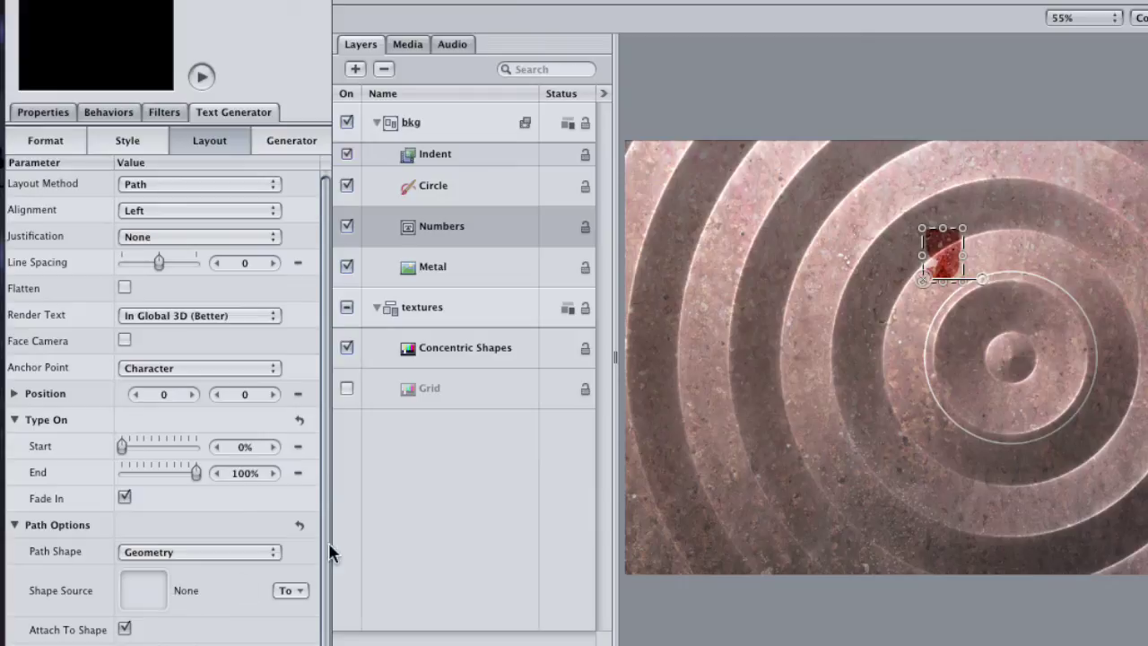
scroll(328, 544, "down", 3)
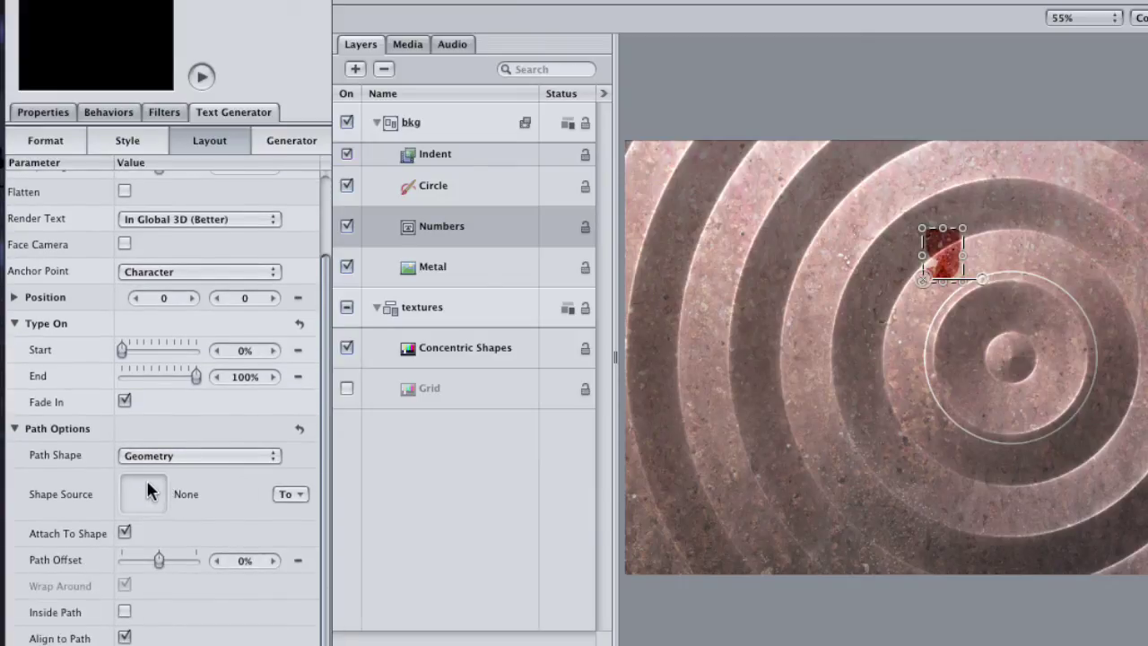
Use the Circle layer as the year text's shape source and scale the circle to 144%
left_click_drag(384, 195, 153, 502)
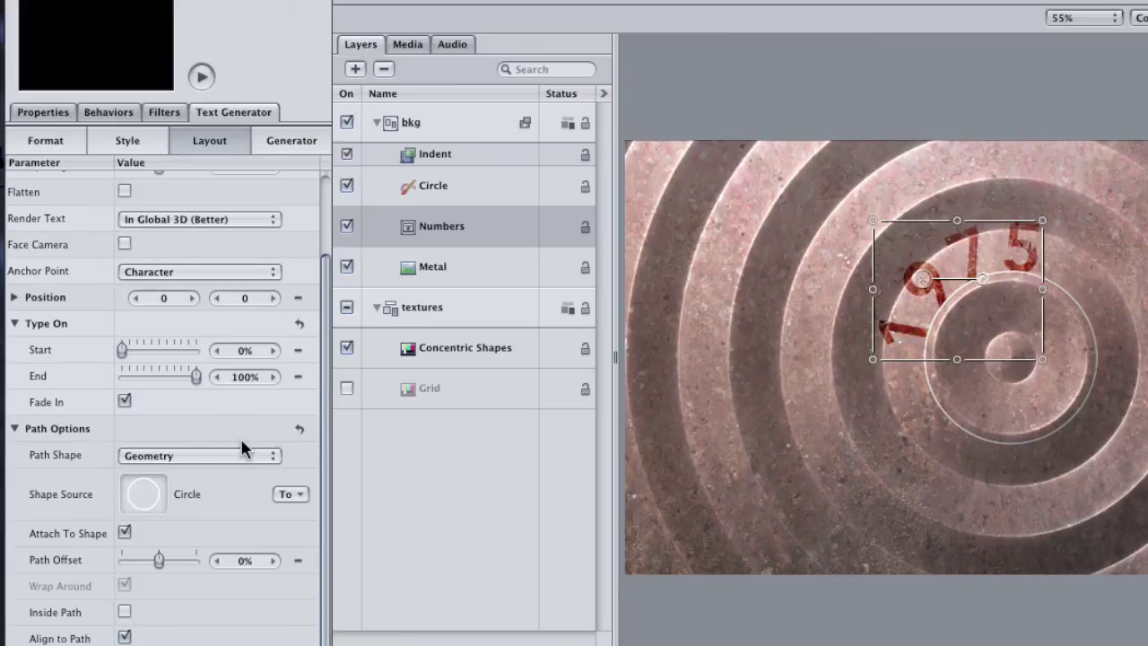
left_click(439, 193)
left_click(45, 111)
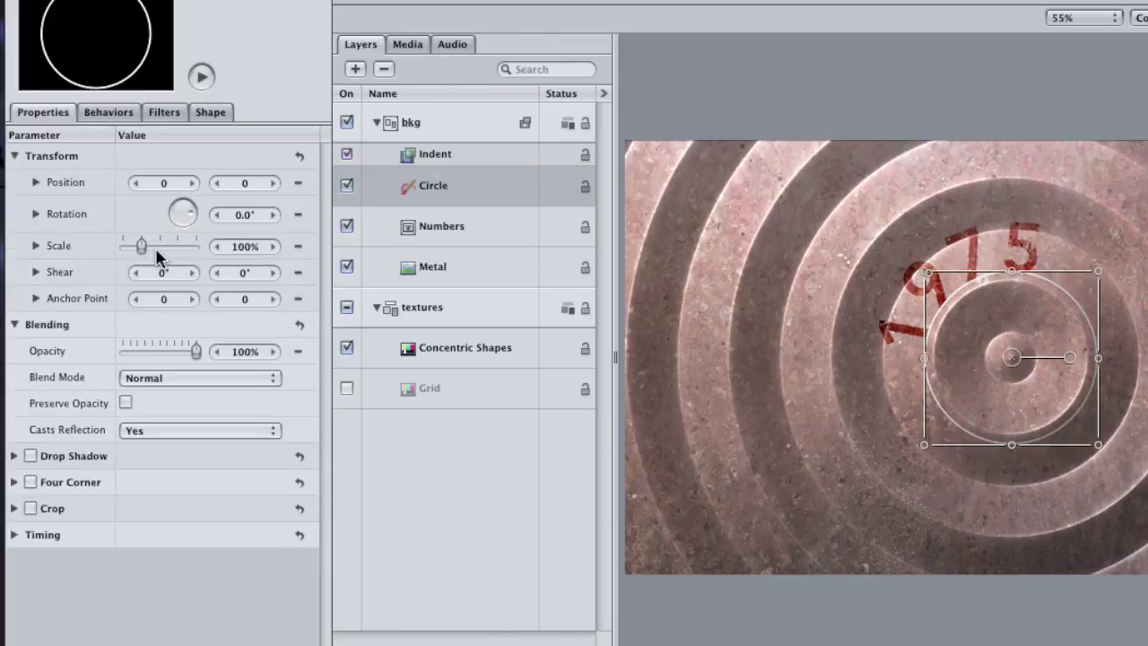
left_click_drag(141, 246, 155, 239)
left_click(220, 113)
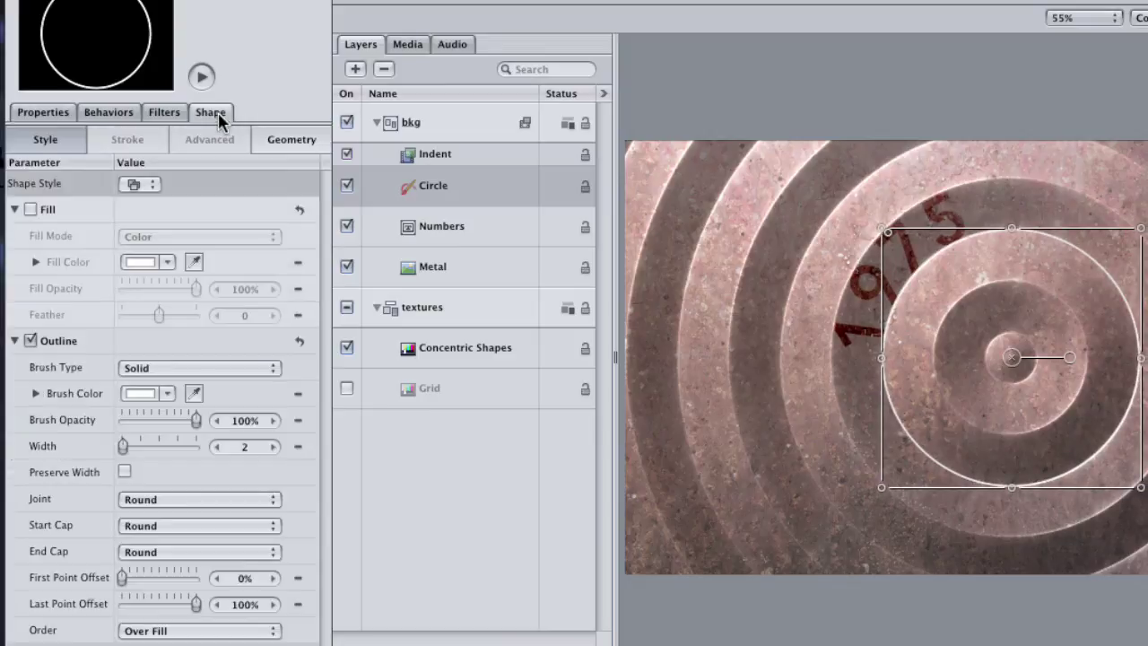
Set the Numbers Path Offset to 15% and switch off the Circle layer
left_click(438, 232)
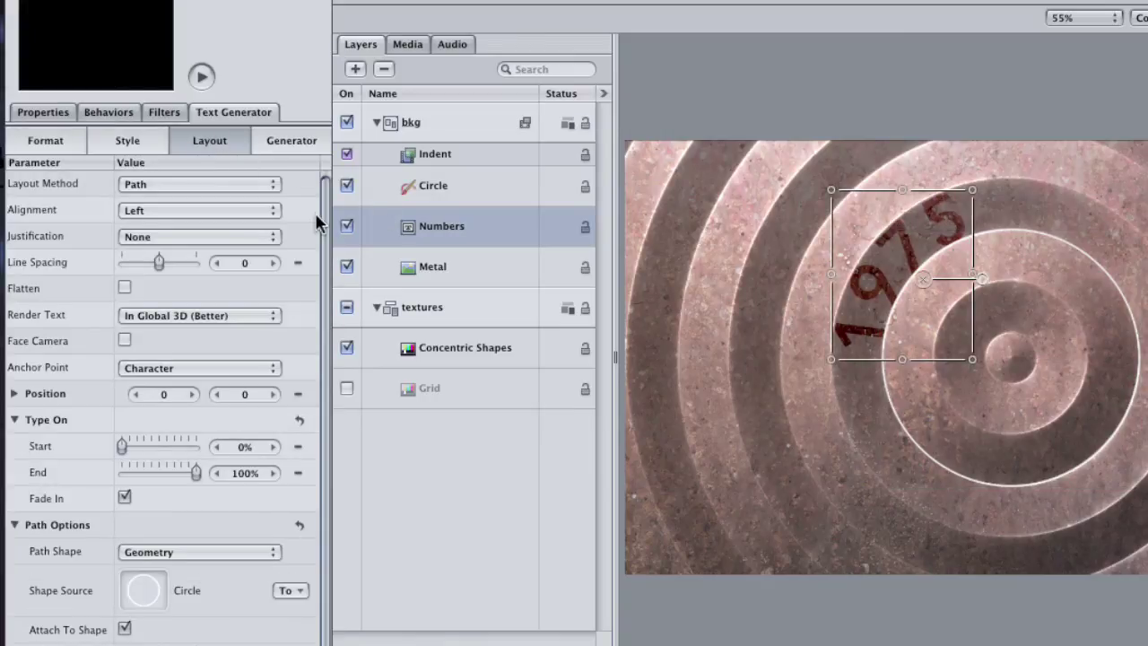
left_click_drag(321, 224, 323, 265)
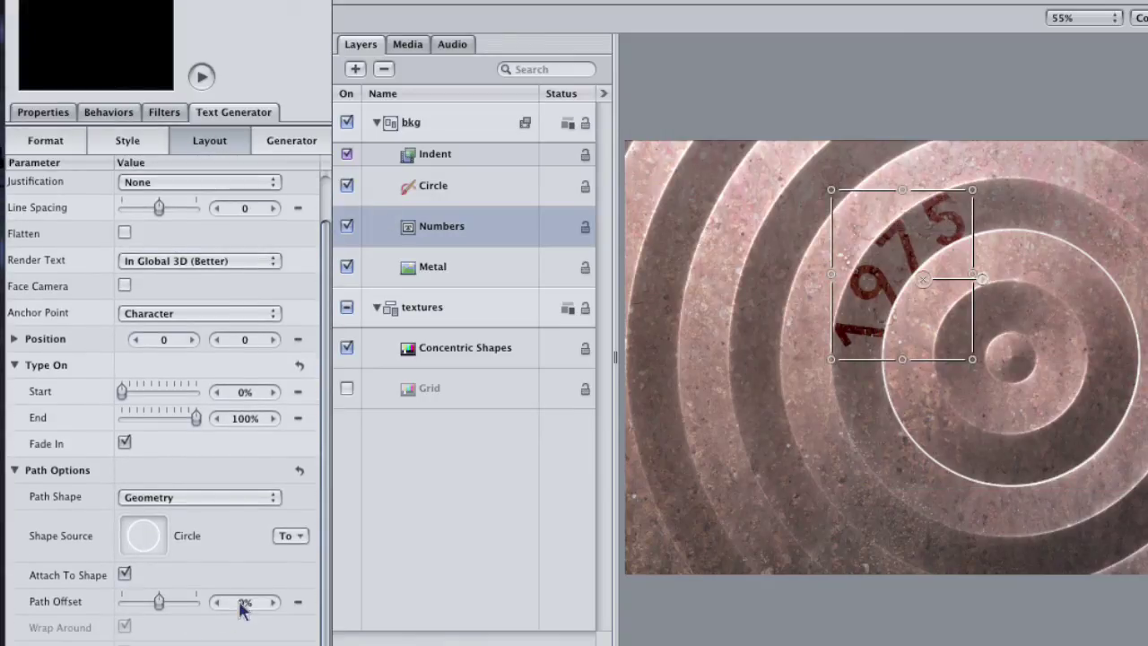
left_click_drag(243, 602, 259, 603)
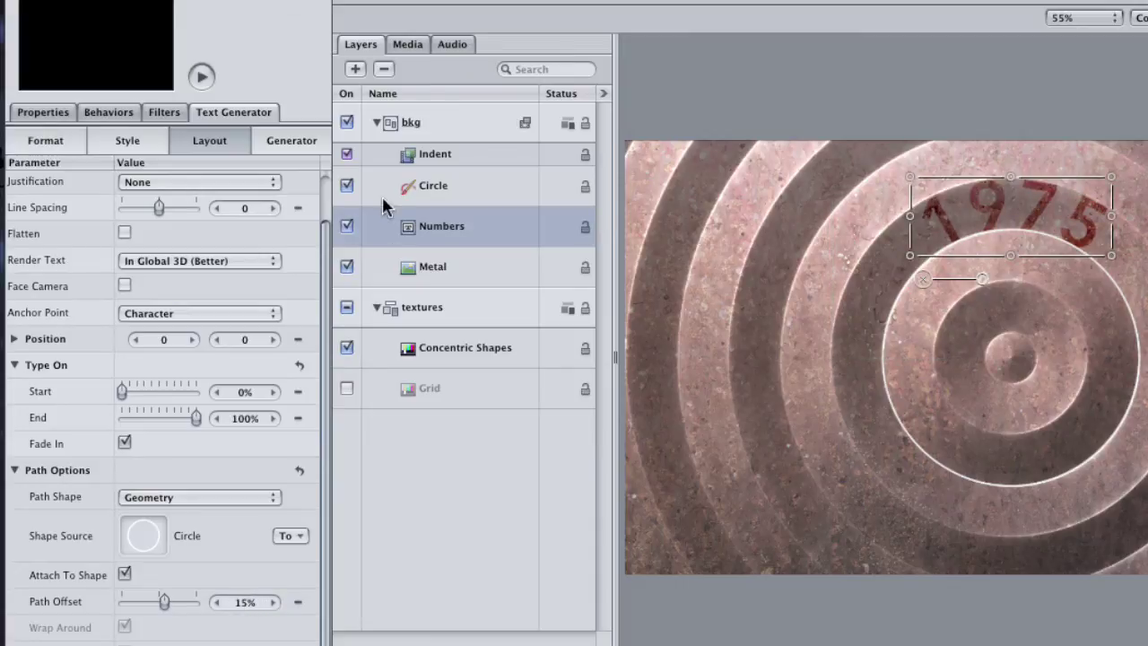
left_click(347, 188)
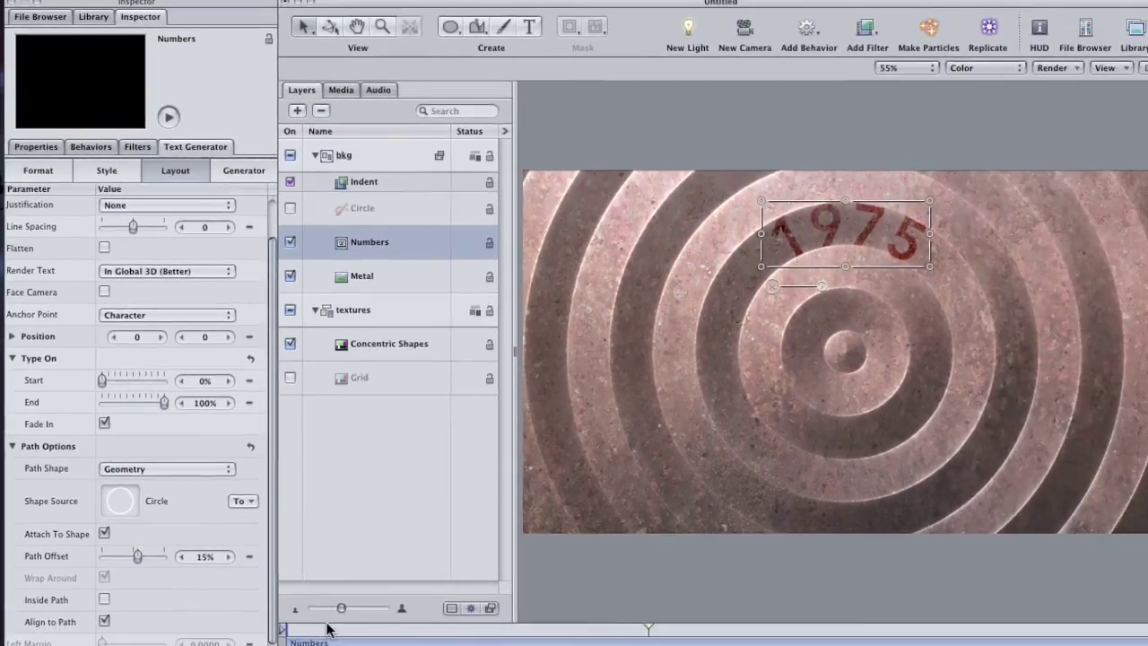
Make the year digits monospaced with -36% tracking and set Path Offset to 11%
left_click(429, 448)
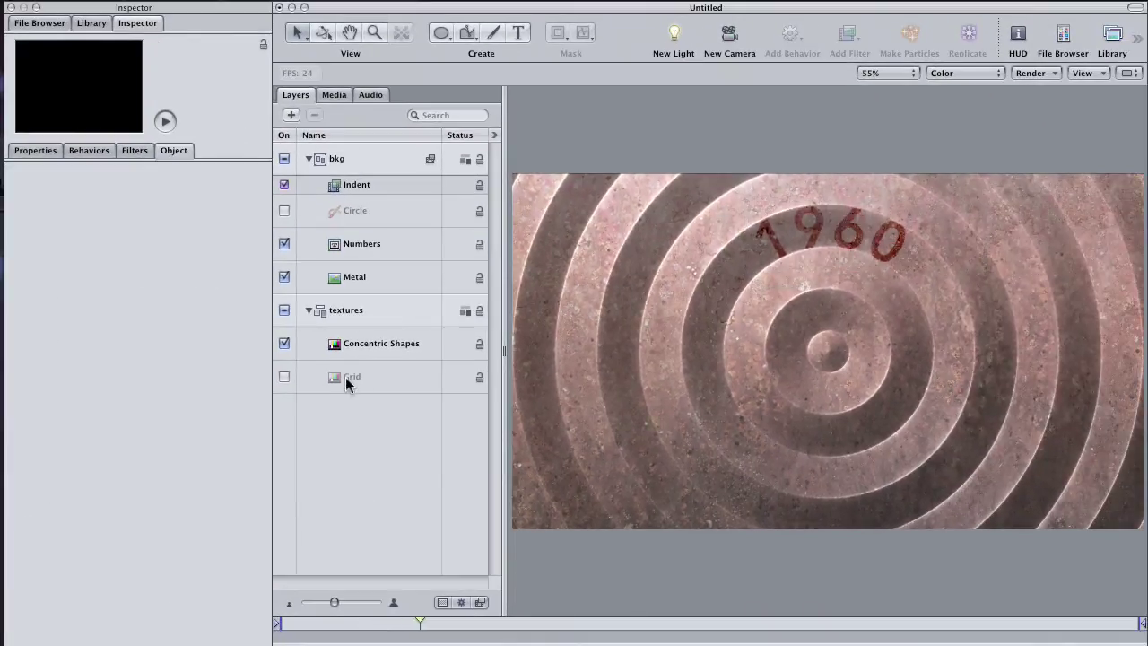
left_click(363, 244)
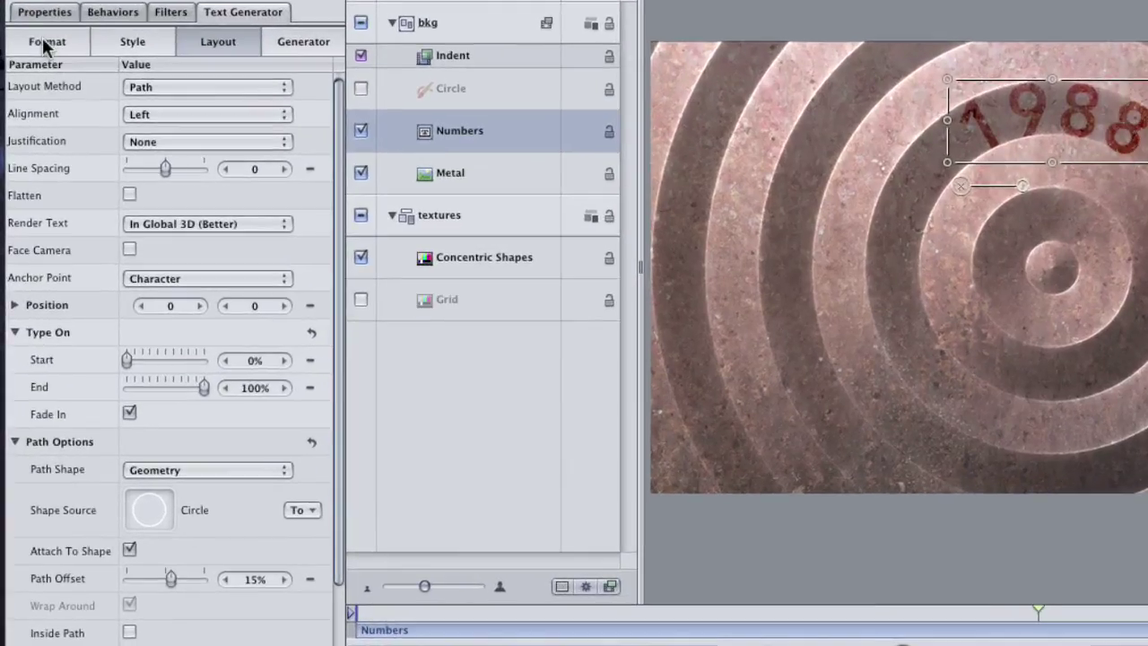
left_click(42, 98)
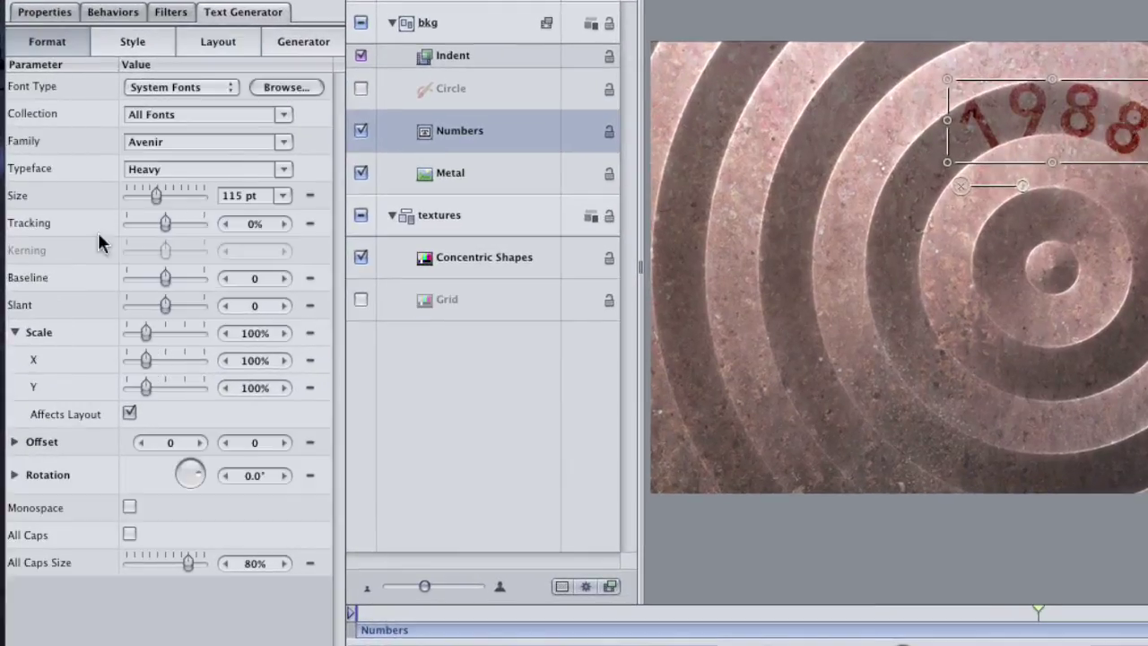
left_click(130, 508)
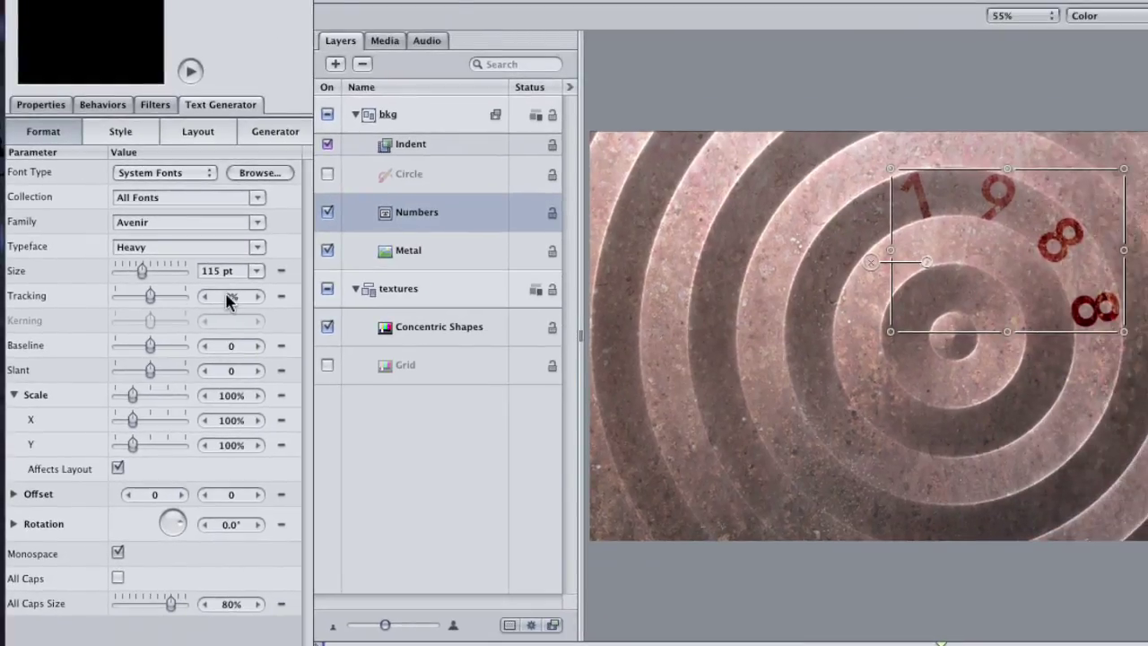
left_click_drag(224, 301, 182, 296)
left_click(209, 135)
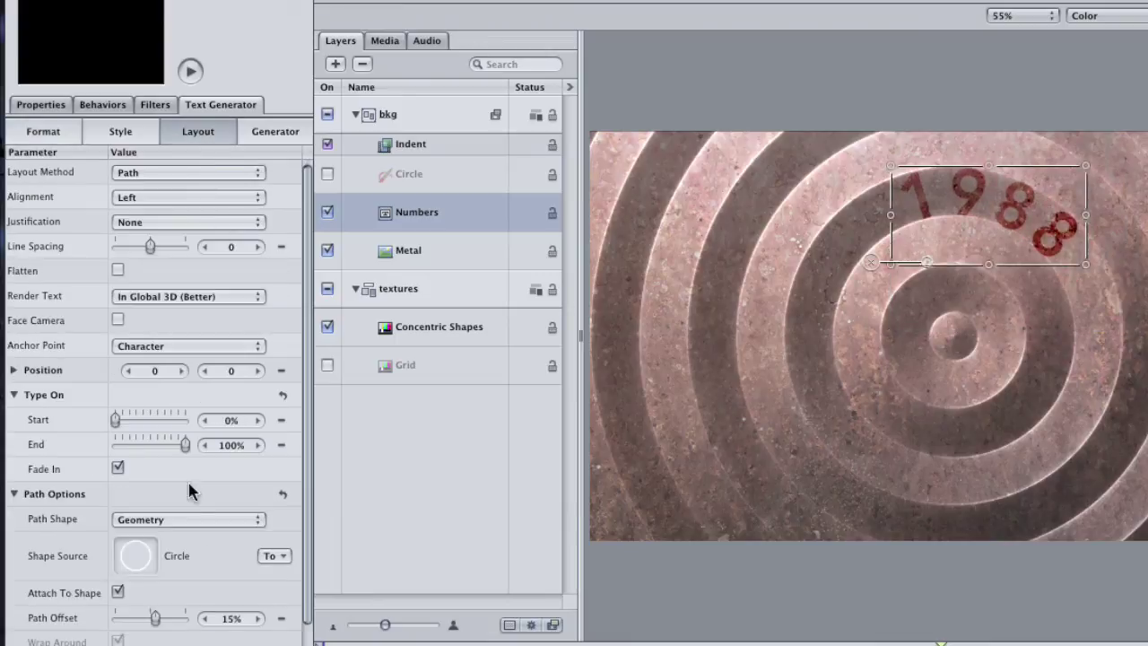
left_click_drag(229, 618, 234, 617)
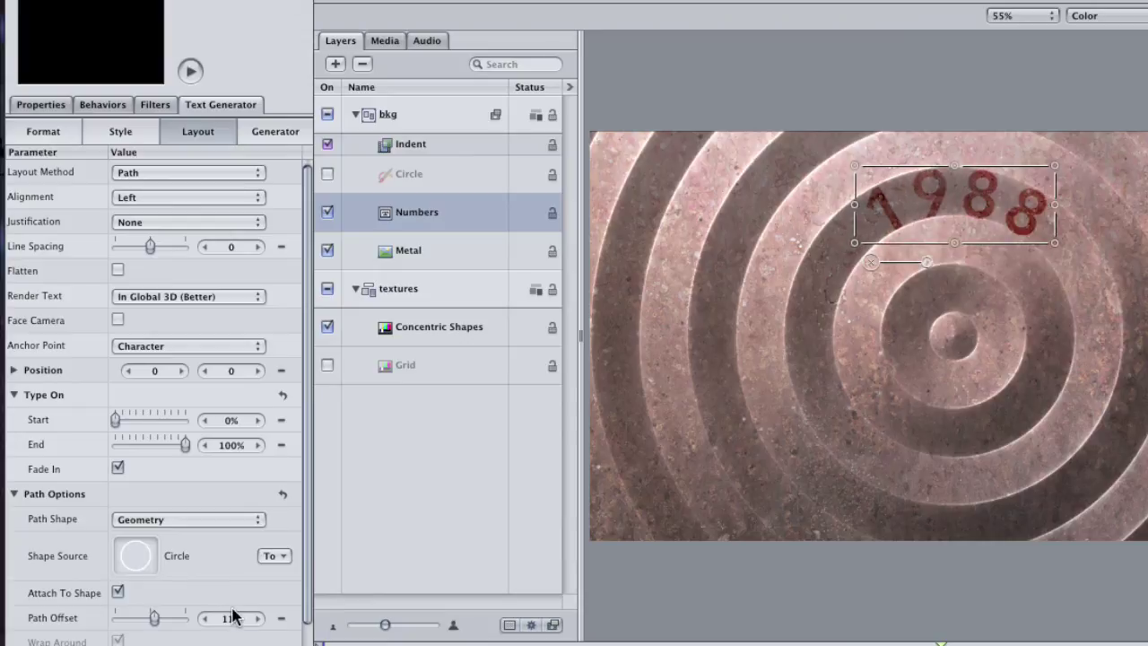
Hide bkg, enable Grid above Concentric Shapes, and set its line colour opacity to 0
left_click(419, 427)
left_click(327, 115)
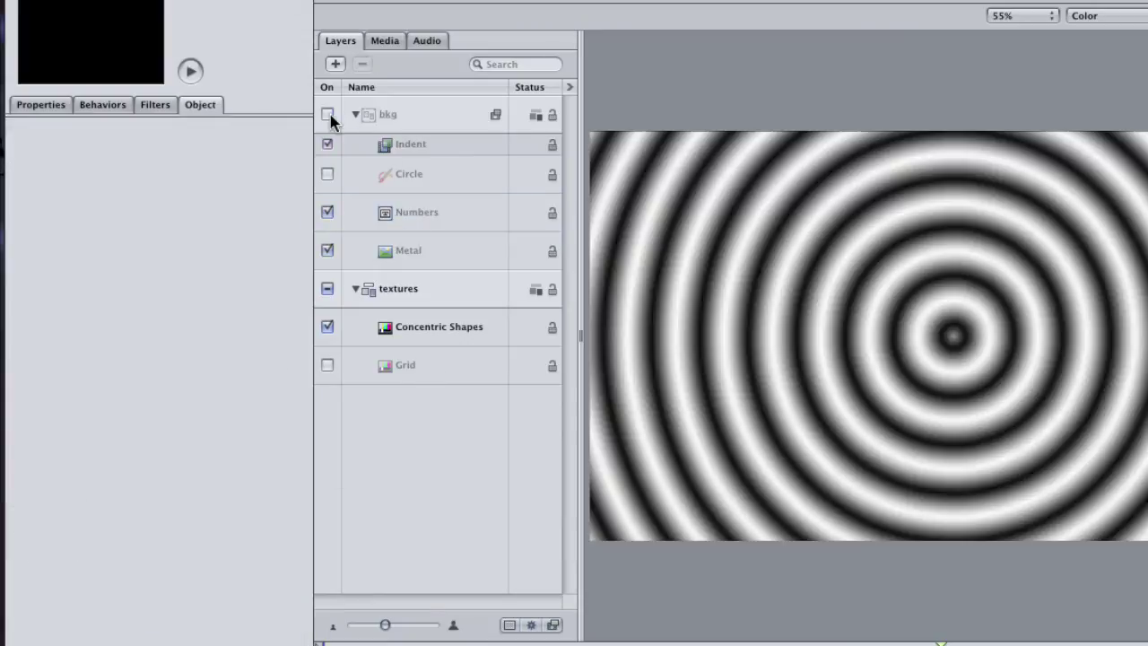
left_click(327, 366)
left_click_drag(384, 372, 395, 307)
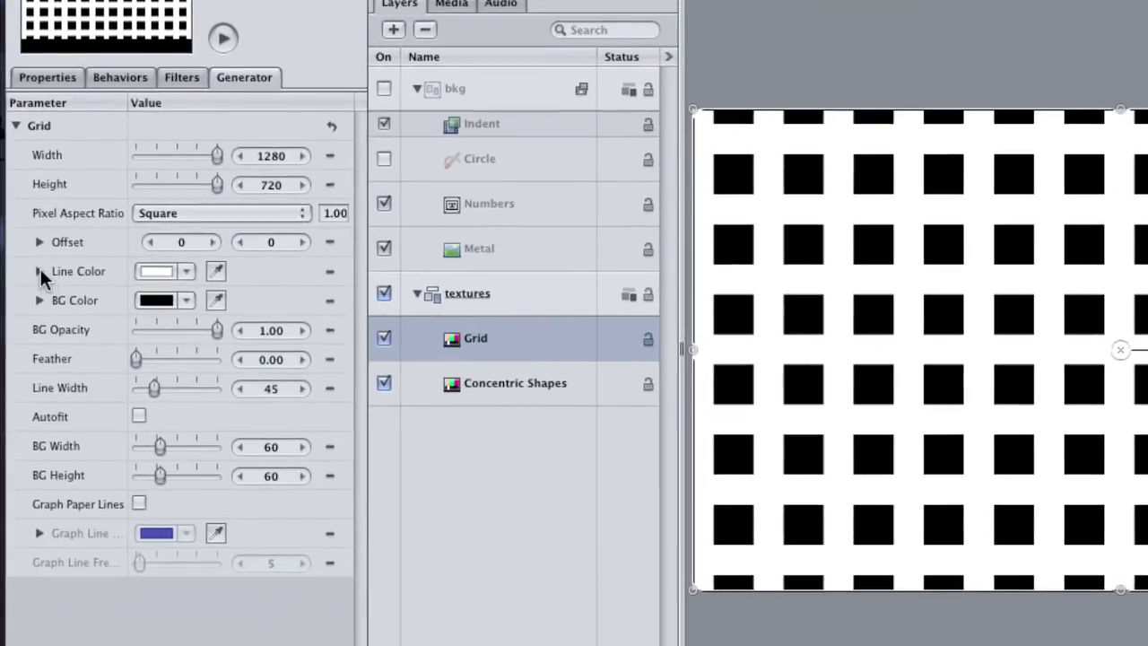
left_click(34, 269)
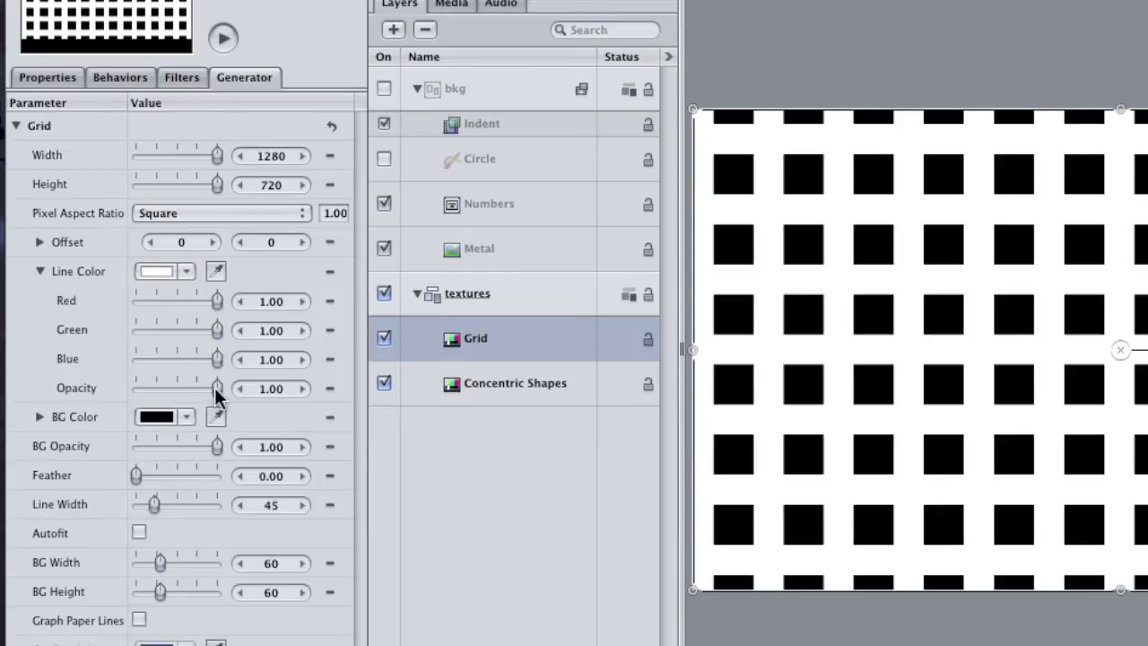
left_click_drag(216, 388, 121, 393)
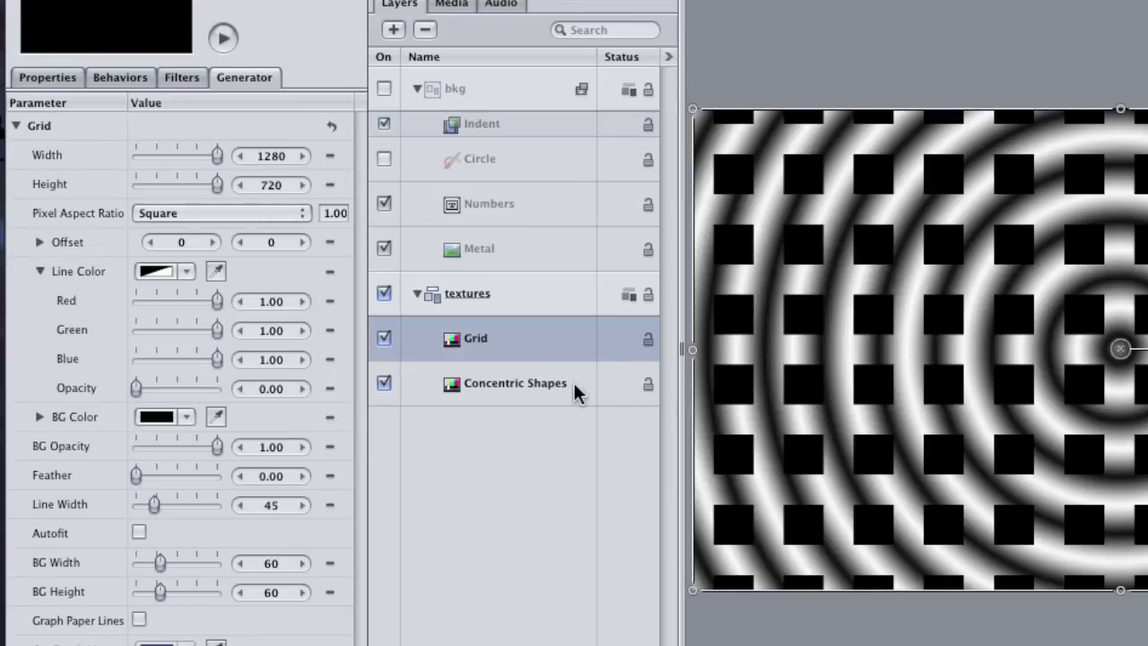
Show bkg again and make the grid squares dark green at 0.18 opacity, 0.50 feather
left_click(384, 88)
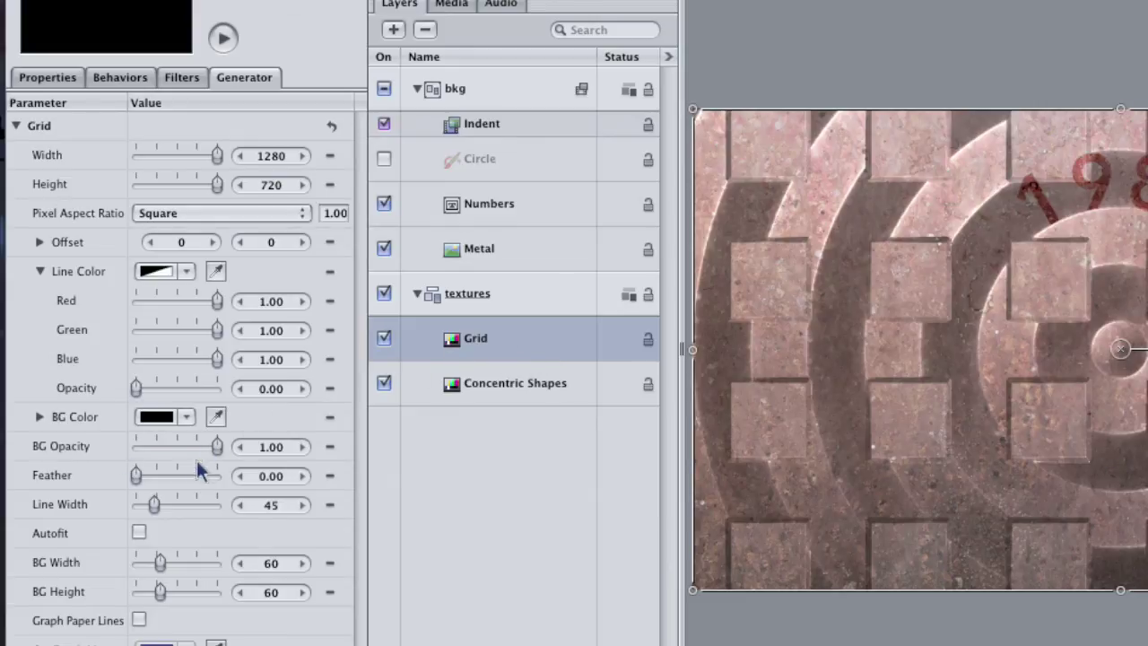
left_click(187, 419)
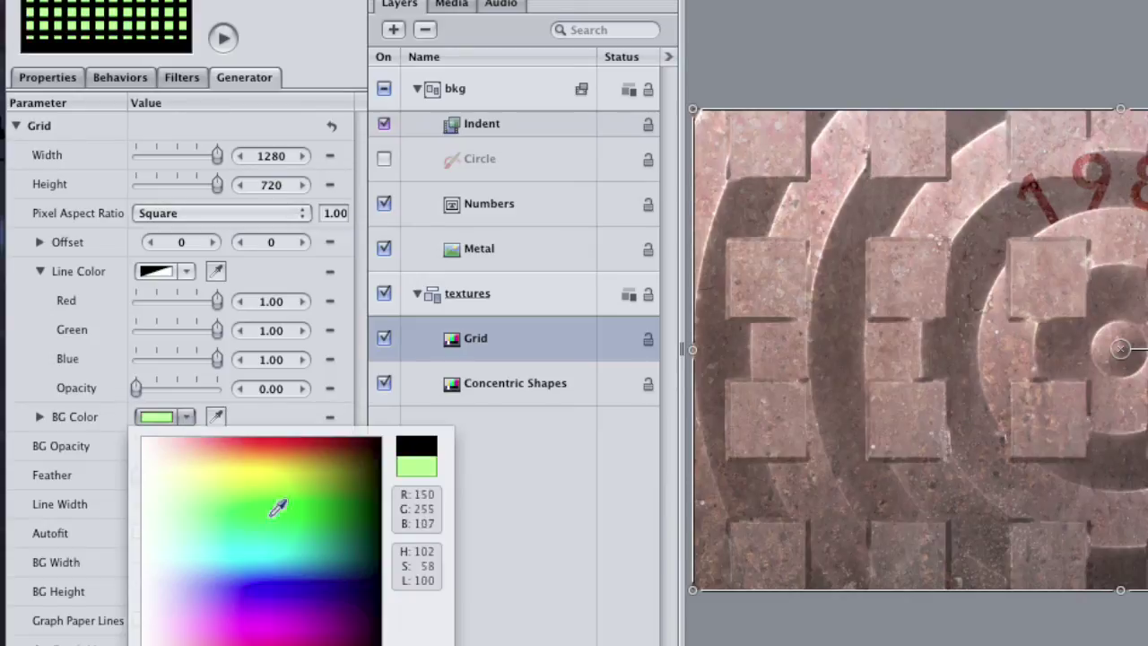
left_click(342, 523)
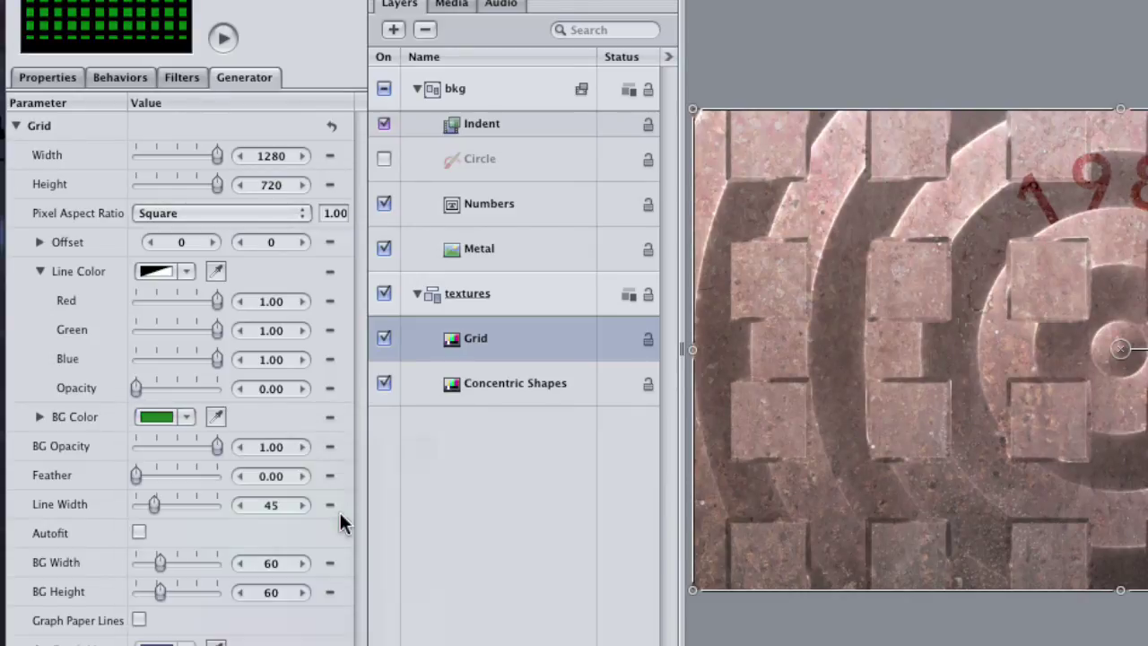
left_click_drag(218, 447, 213, 448)
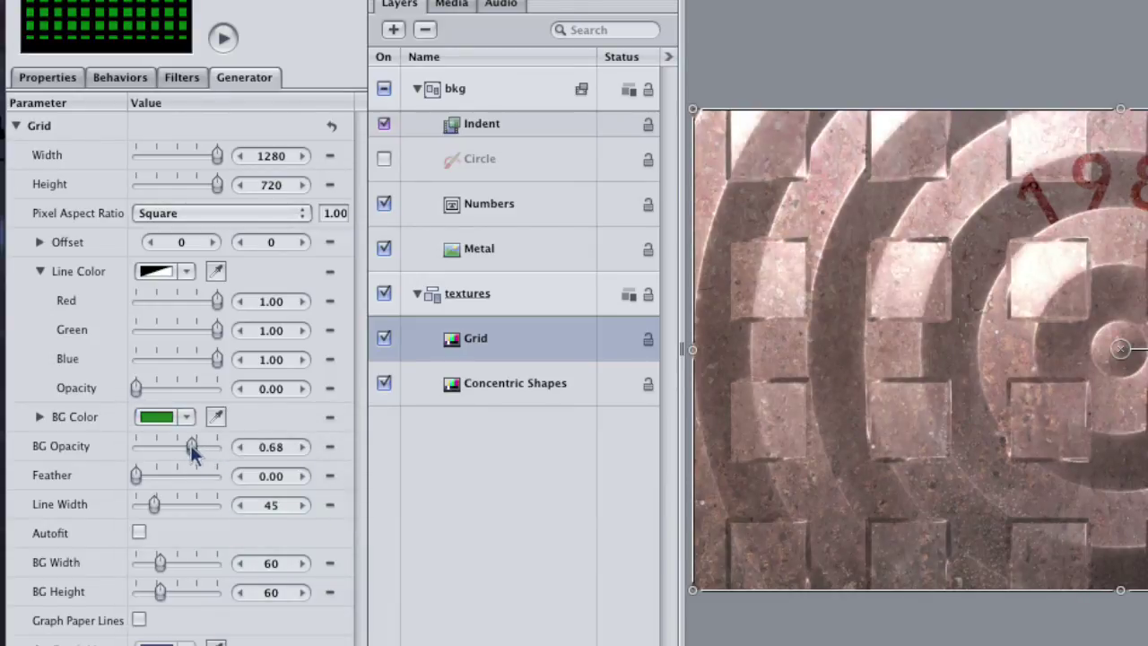
left_click_drag(188, 450, 149, 446)
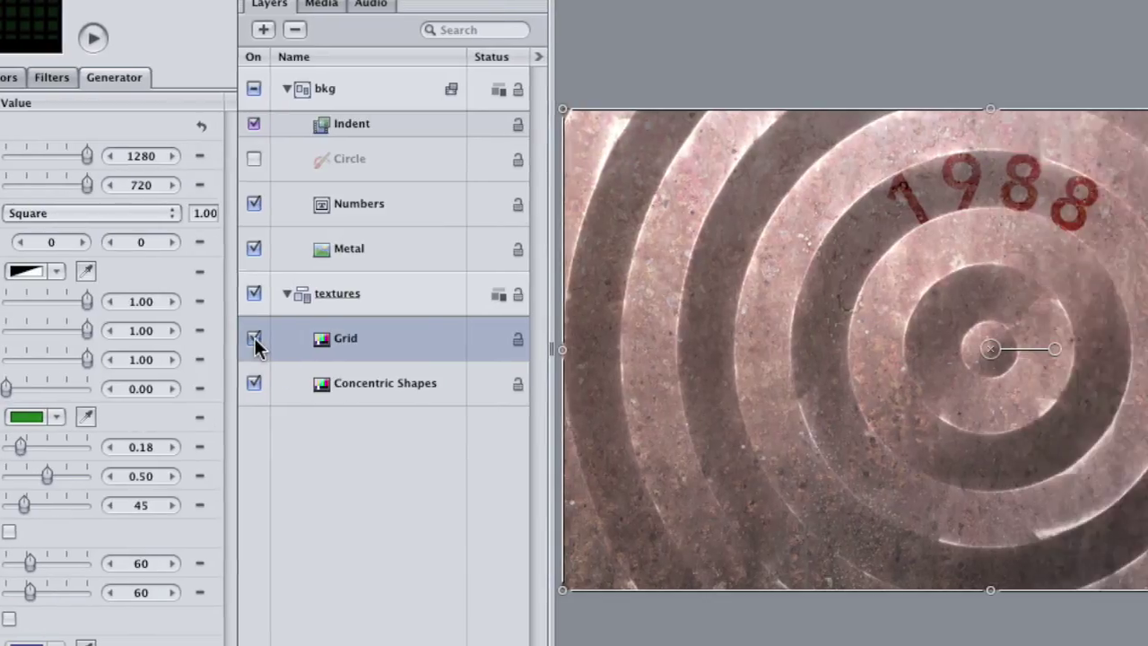
Toggle the Grid texture to compare and widen its grid lines to 79
left_click(254, 338)
left_click(254, 338)
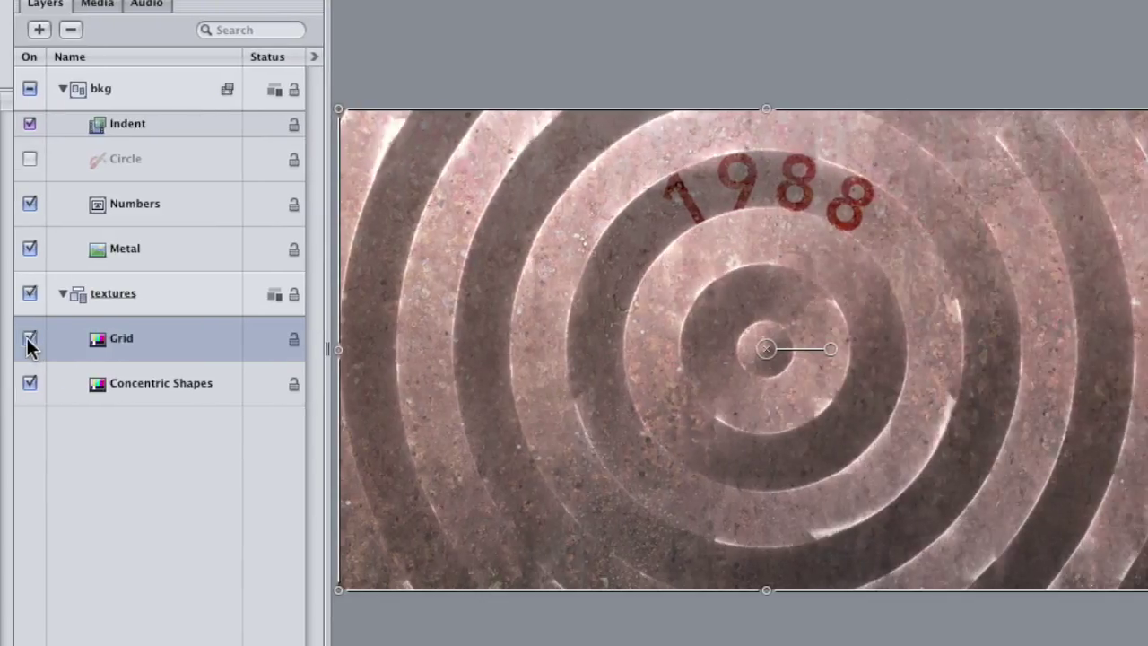
left_click(30, 339)
left_click(30, 339)
left_click(29, 340)
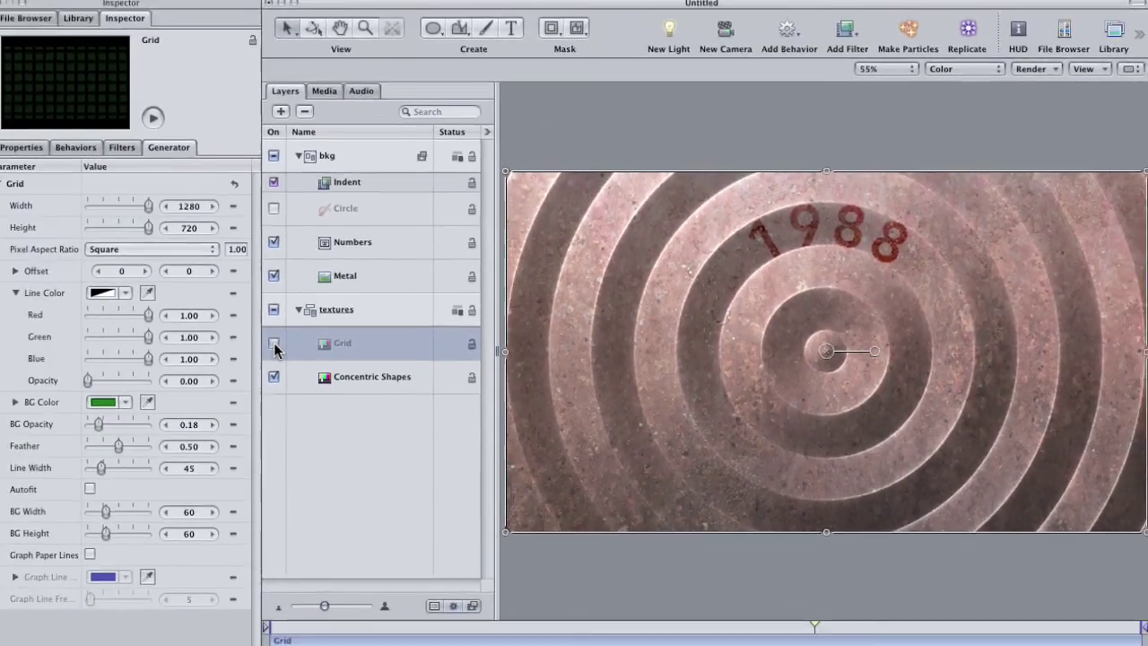
left_click(30, 339)
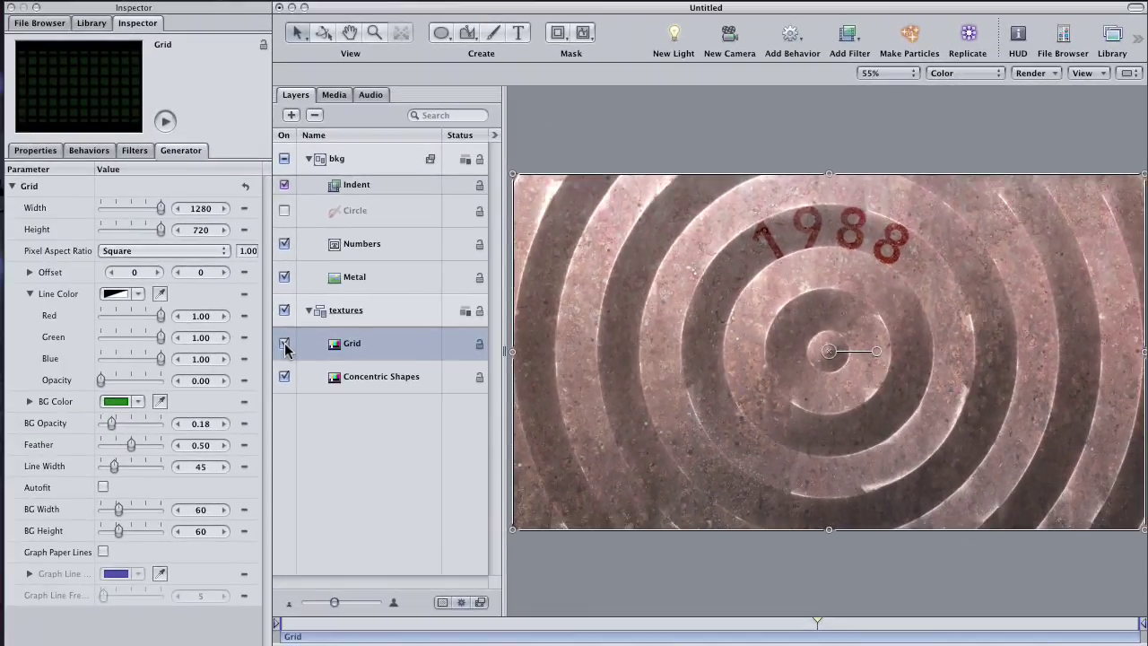
left_click_drag(115, 473, 125, 473)
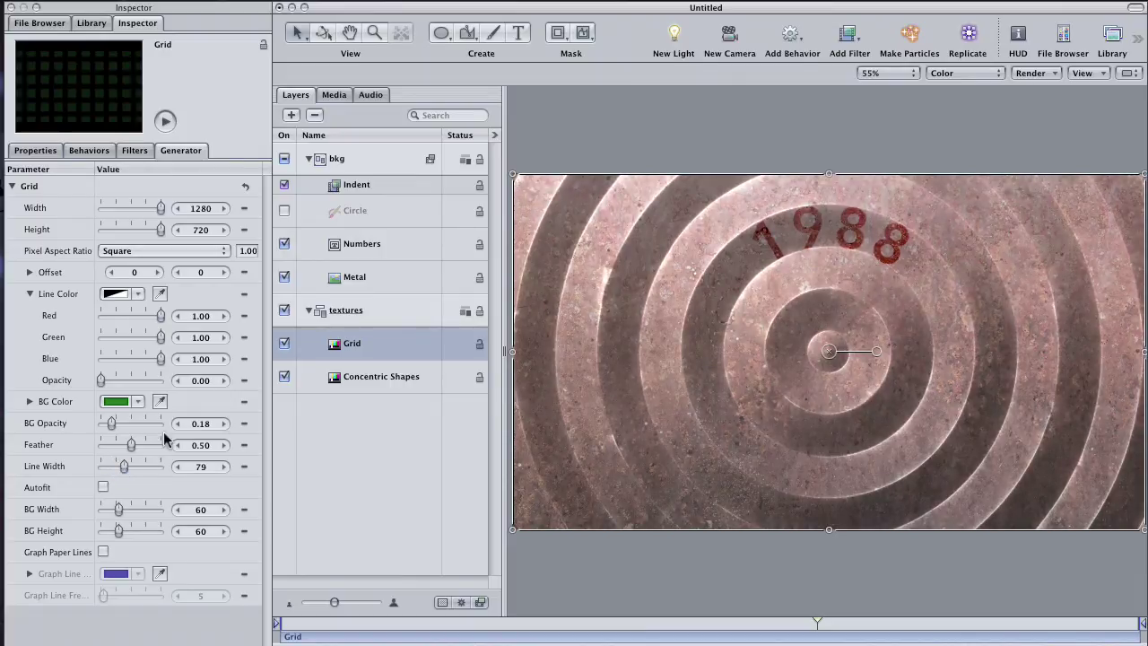
Reduce the grid line width to 48 and switch the Grid texture off
left_click(284, 345)
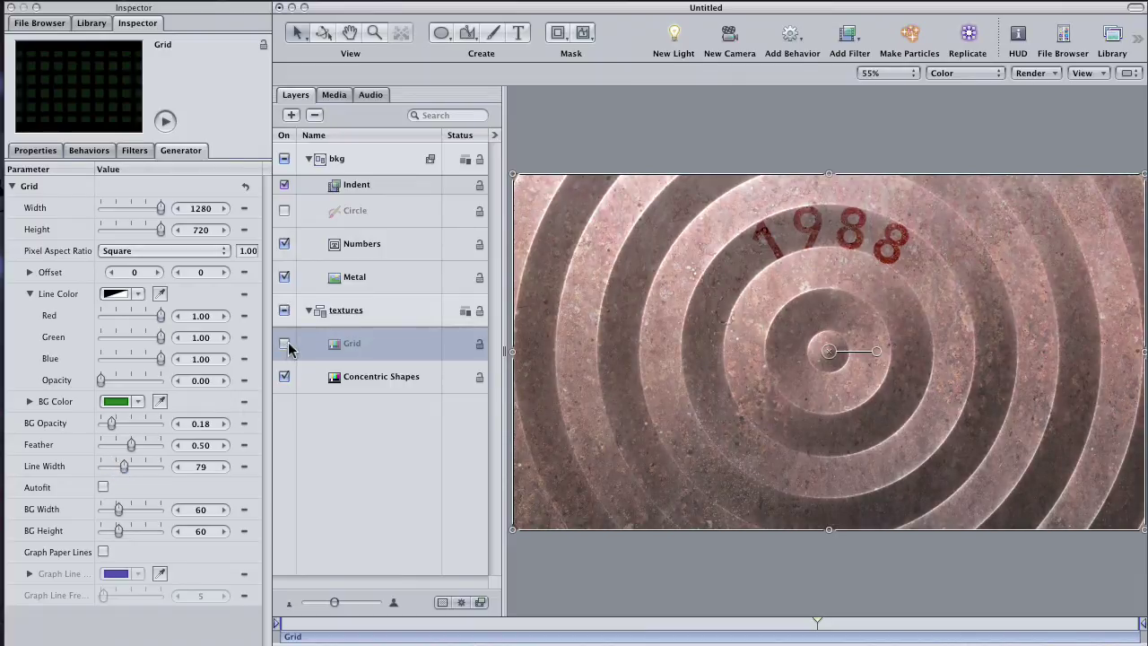
left_click(285, 345)
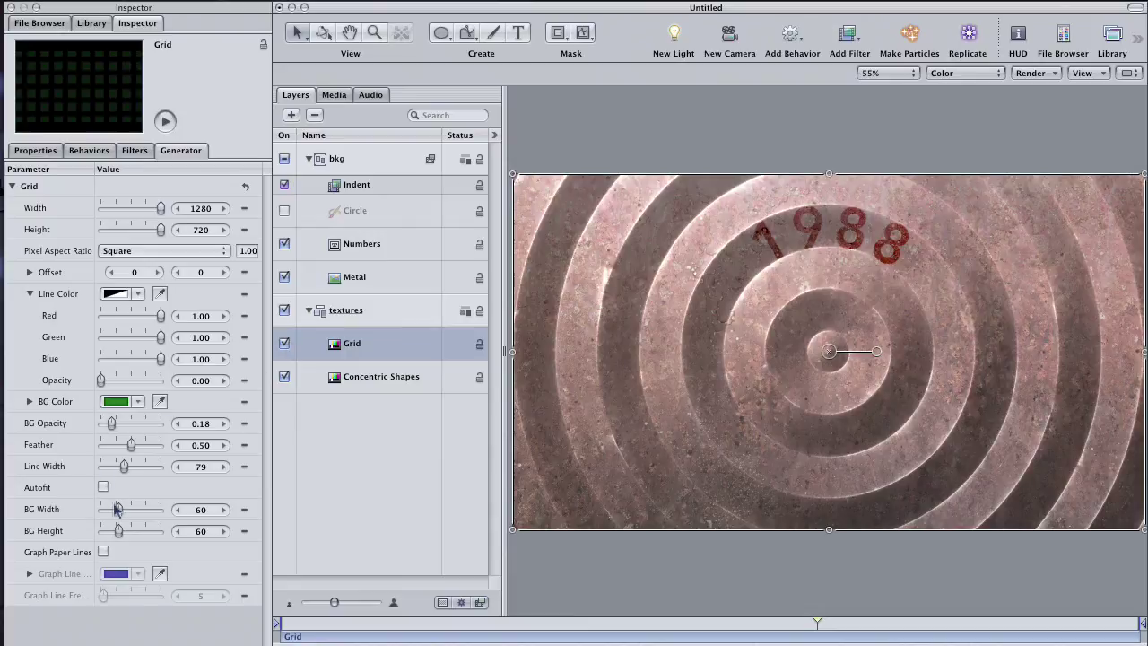
left_click_drag(126, 472, 138, 446)
left_click(284, 344)
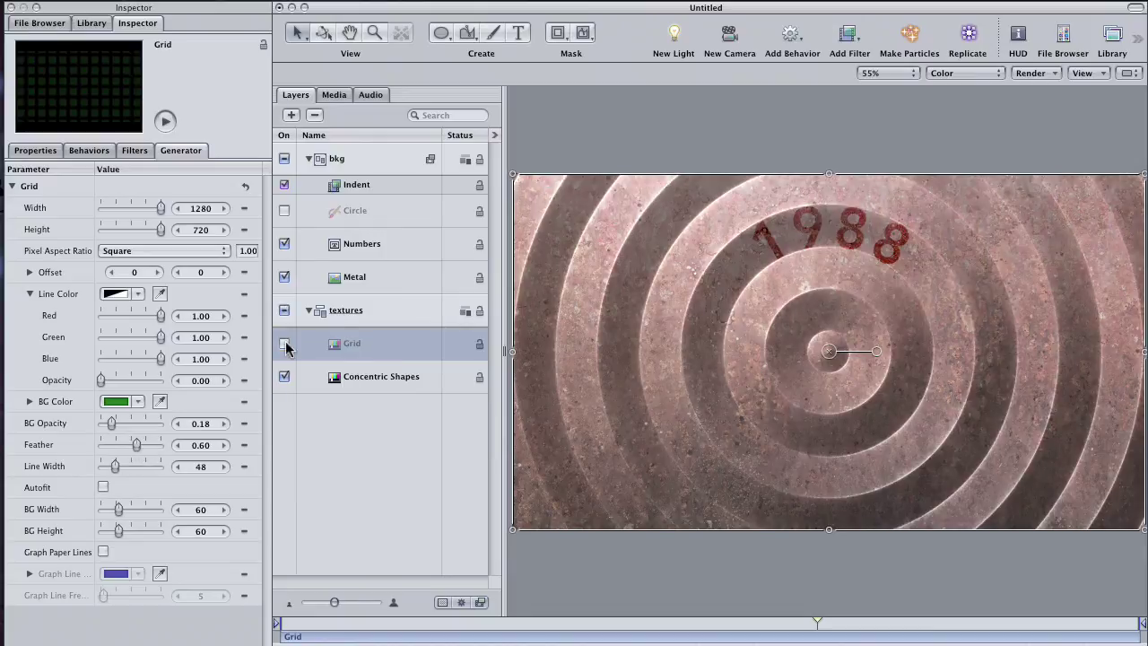